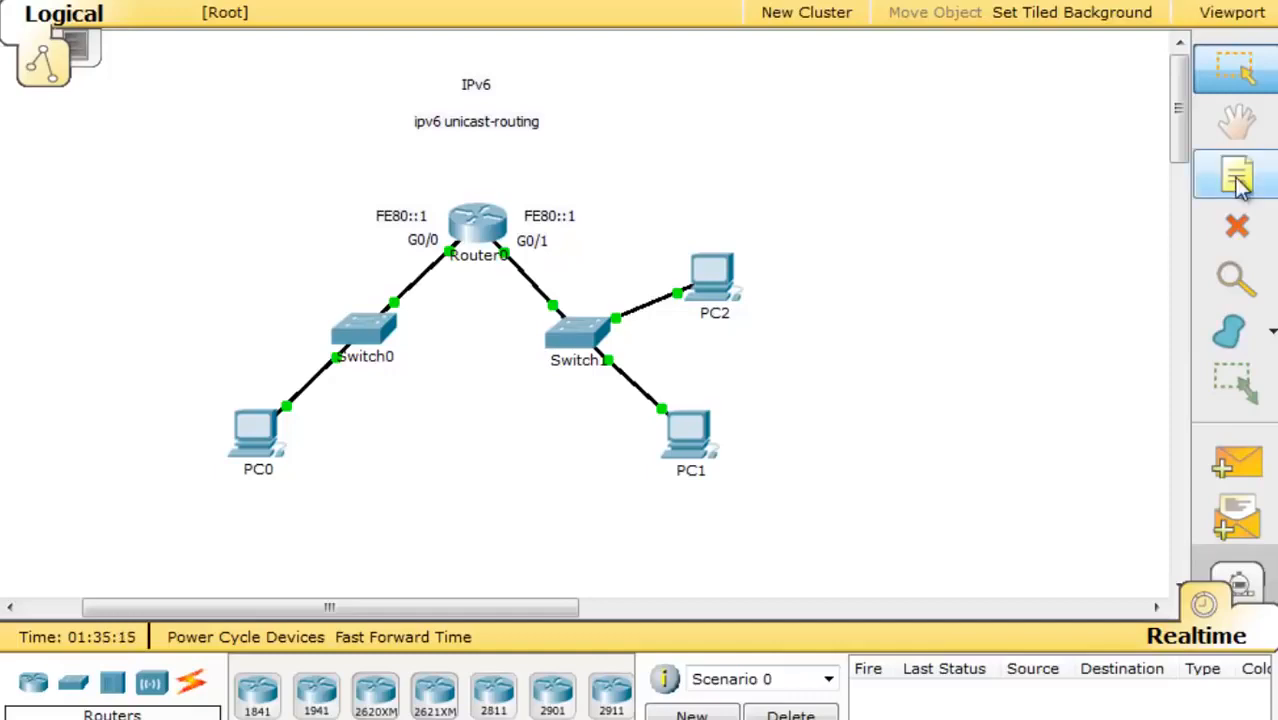
# - Select the Place Note tool in the right-hand toolbar
pyautogui.click(1238, 180)
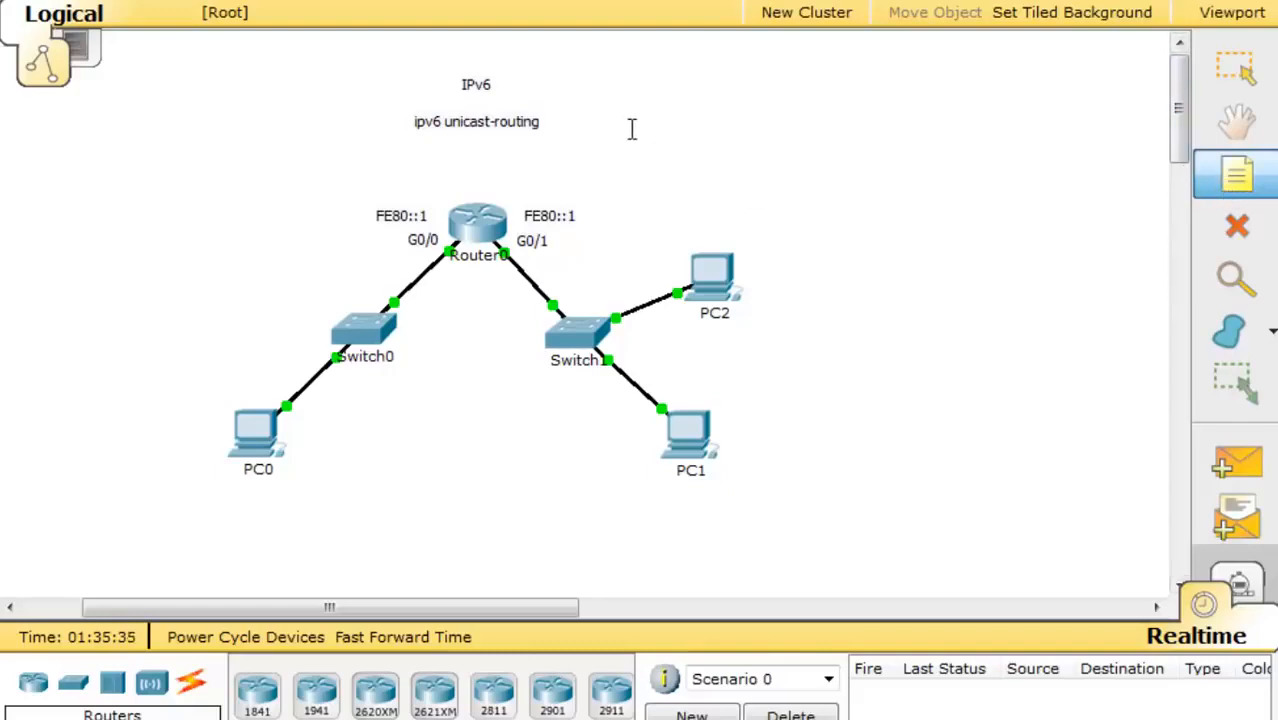
# - Start a note beside the title labels and type 2001:DB8:AAAA:000A::1, fixing typos
pyautogui.click(629, 135)
pyautogui.write('2001')
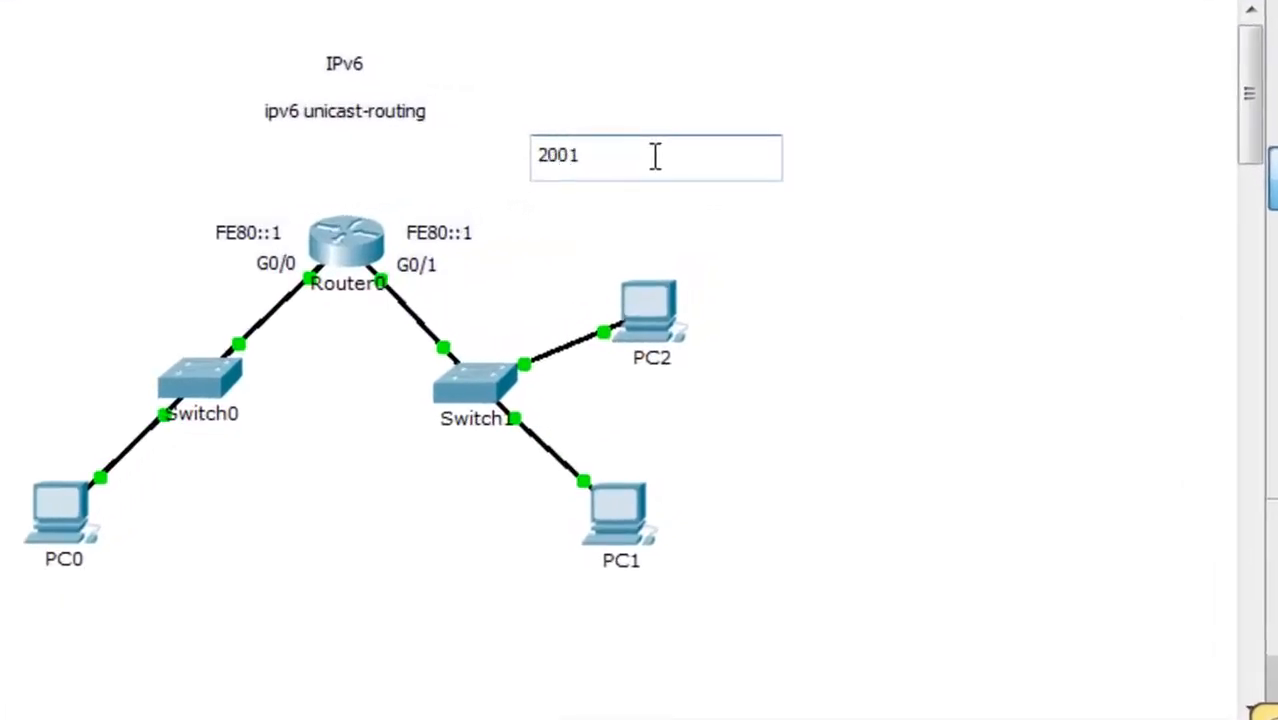
pyautogui.write(':DB8')
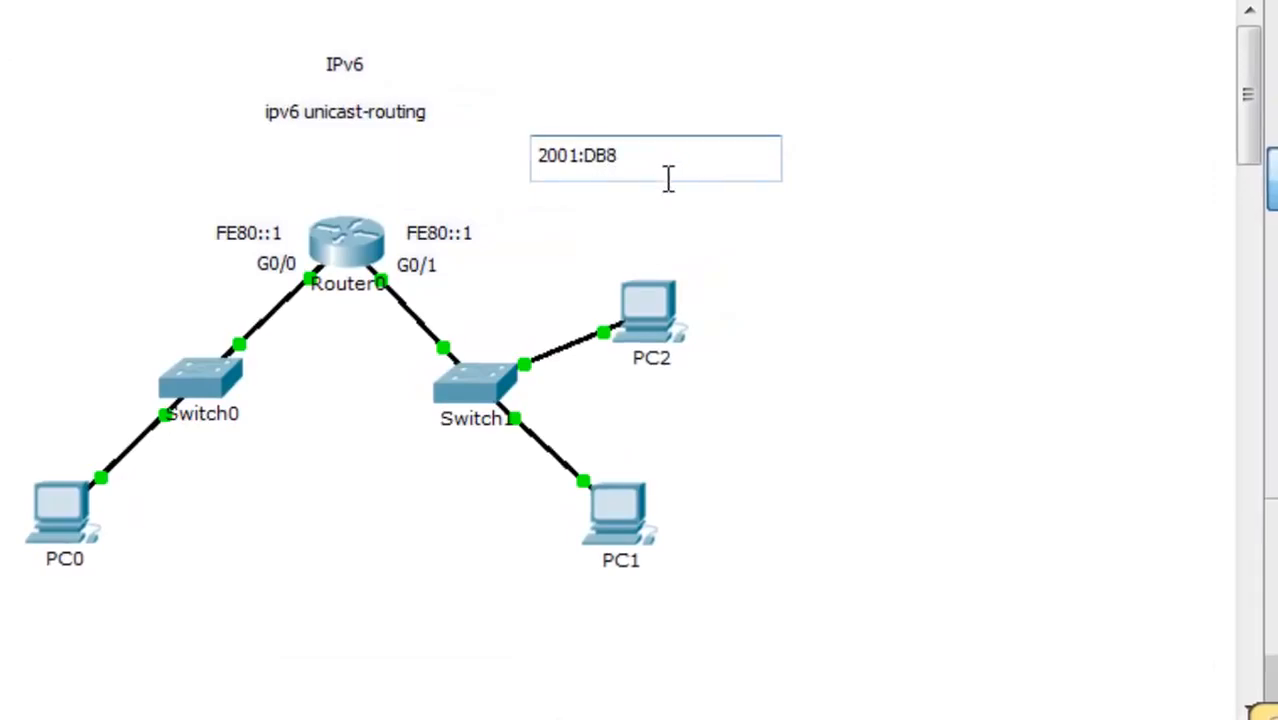
pyautogui.moveTo(536, 157); pyautogui.dragTo(624, 175)
pyautogui.click(623, 172)
pyautogui.write(':ACAD')
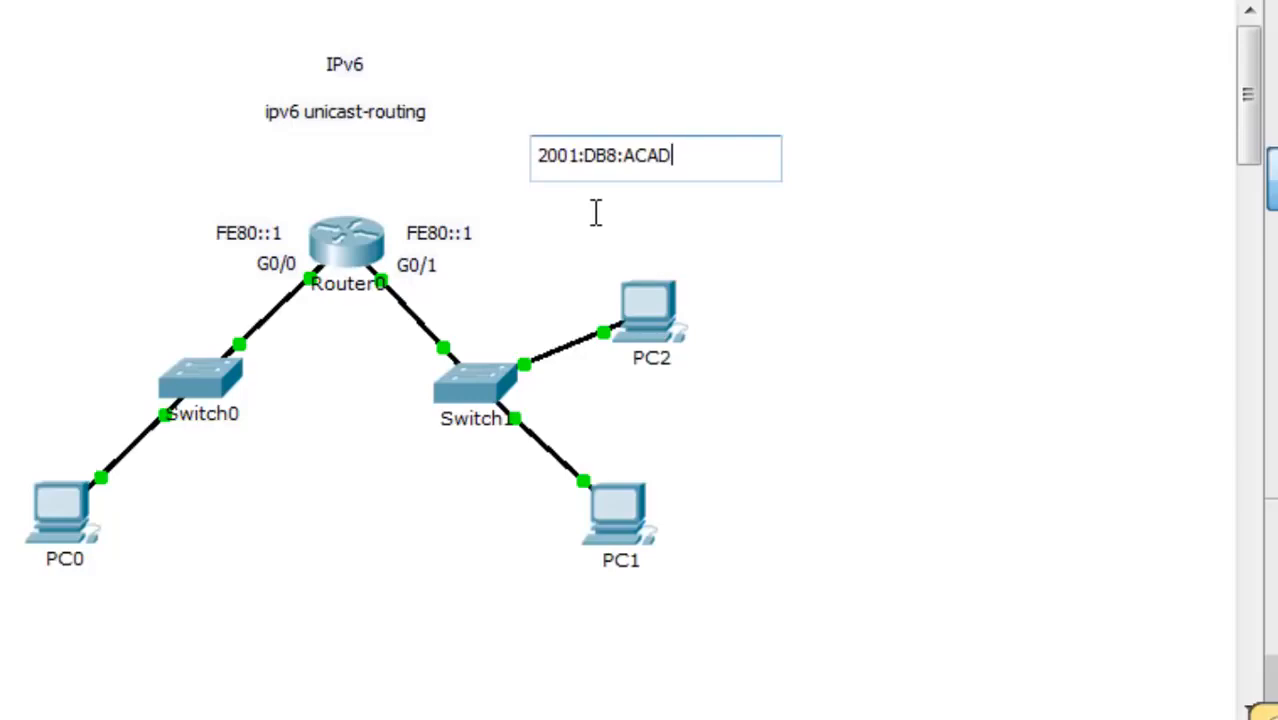
pyautogui.press('BackSpace')
pyautogui.press('BackSpace')
pyautogui.press('BackSpace')
pyautogui.write('AAA')
pyautogui.moveTo(538, 155); pyautogui.dragTo(672, 156)
pyautogui.click(672, 156)
pyautogui.write(':')
pyautogui.write('000')
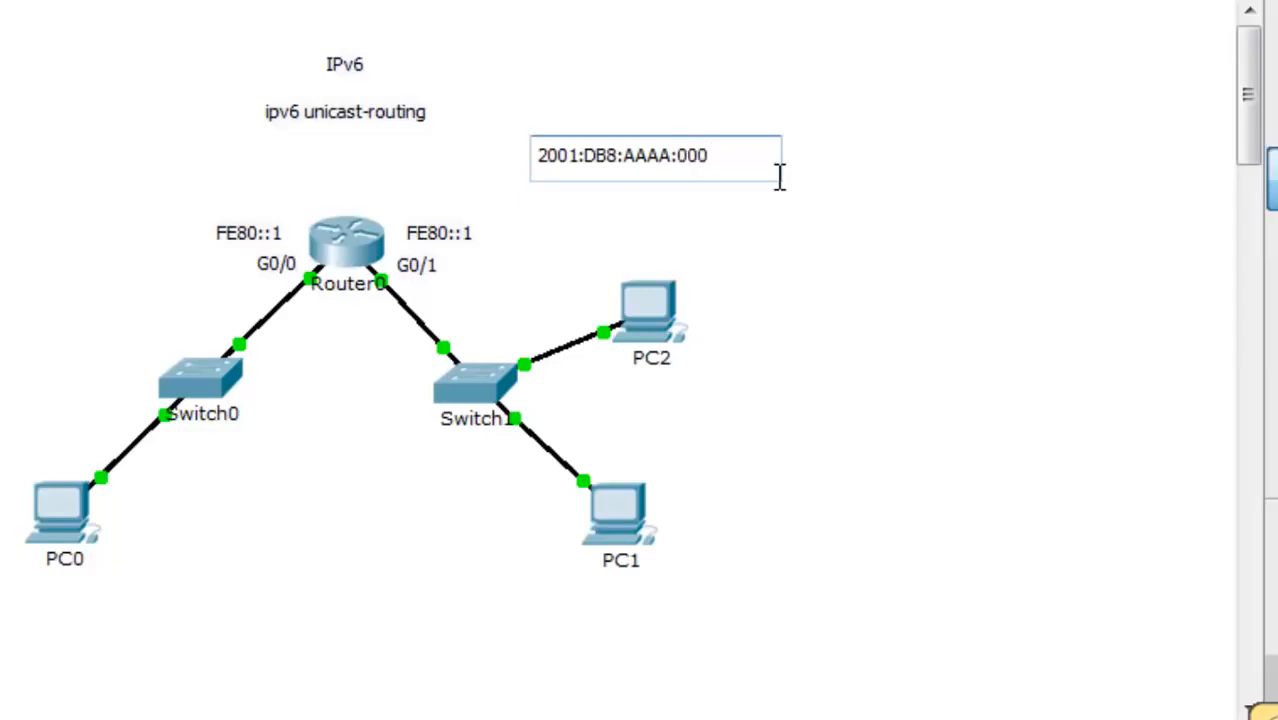
pyautogui.write('A::1')
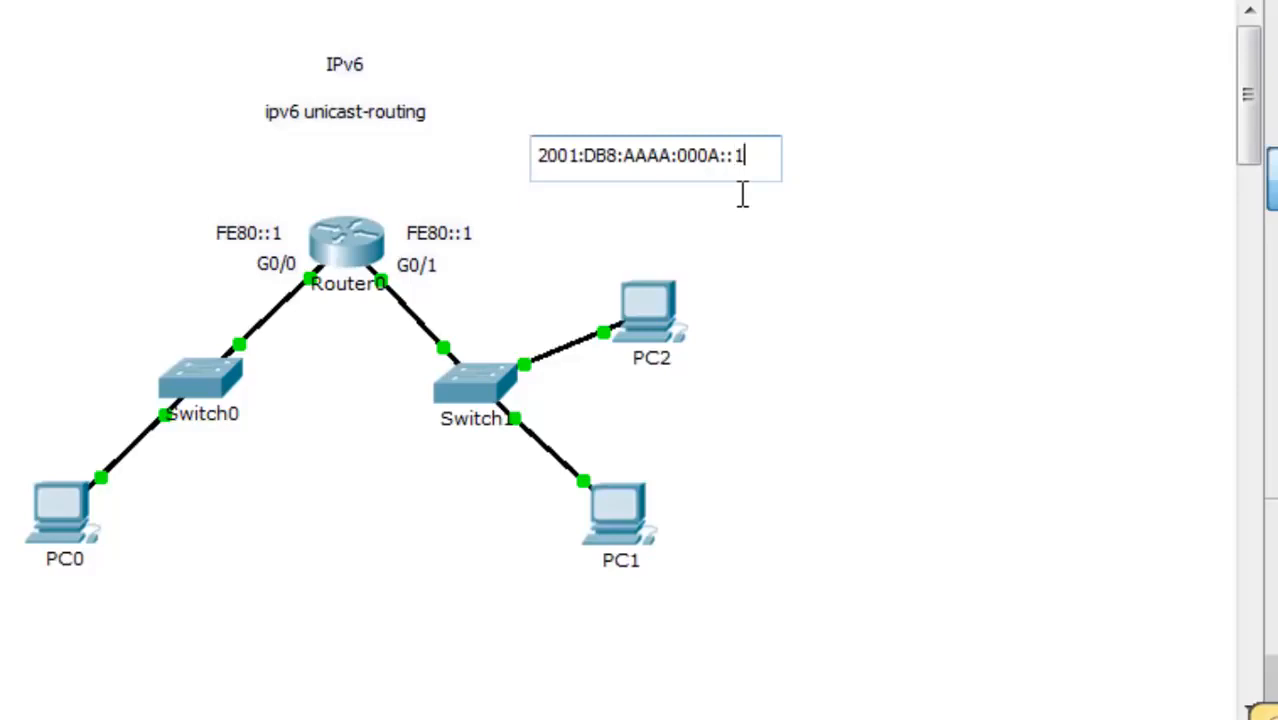
# - Select the full 2001:DB8:AAAA:000A::1 note text and commit the note
pyautogui.click(780, 250)
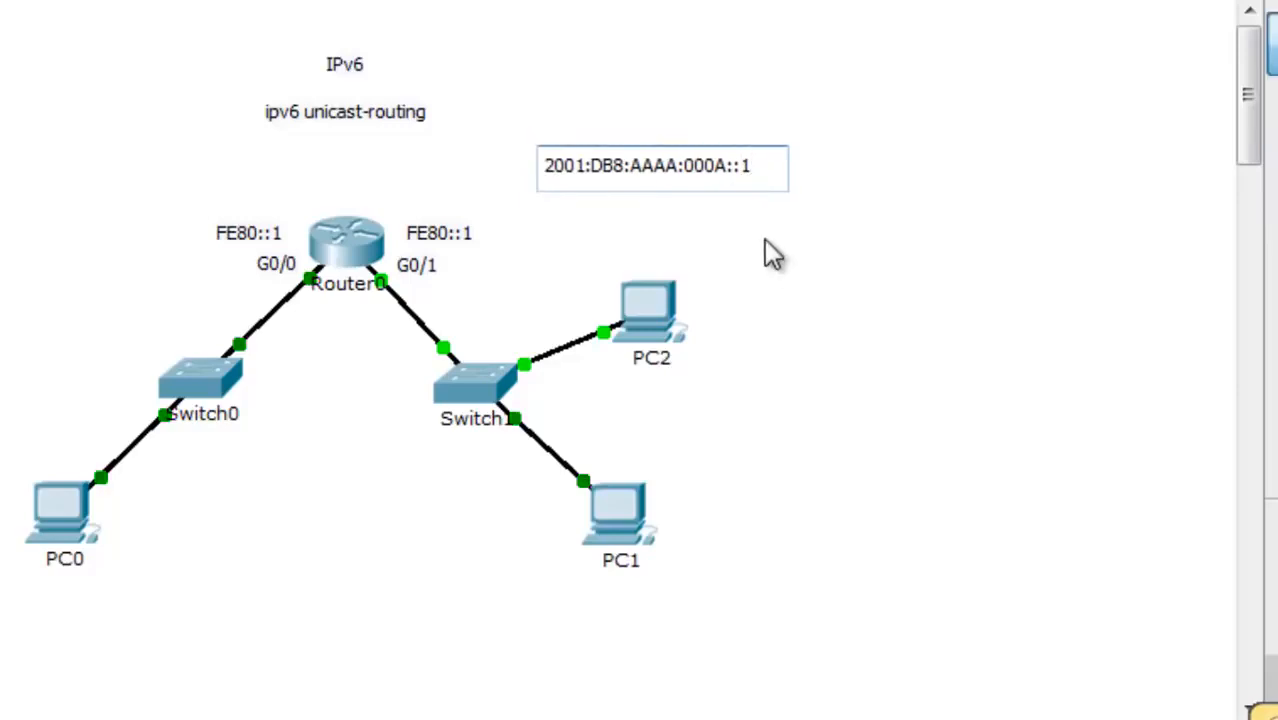
pyautogui.doubleClick(750, 165)
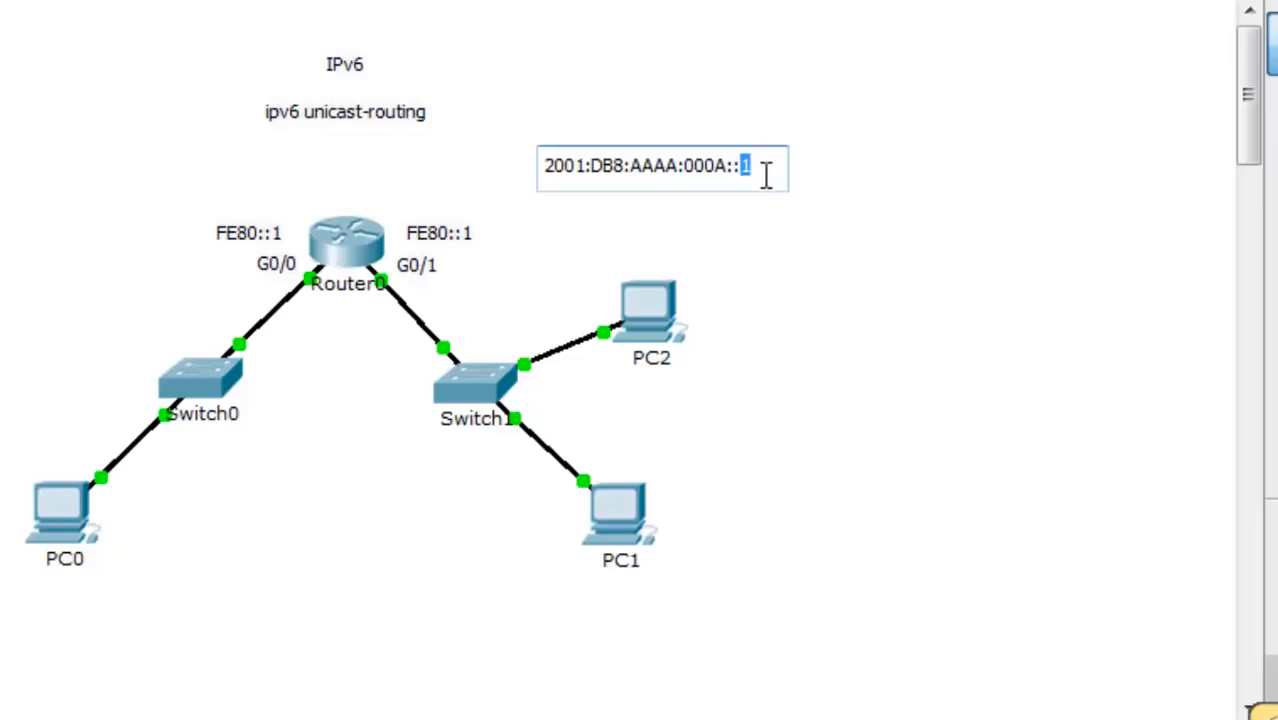
pyautogui.moveTo(762, 166); pyautogui.dragTo(486, 188)
pyautogui.hotkey('ctrl', 'c')
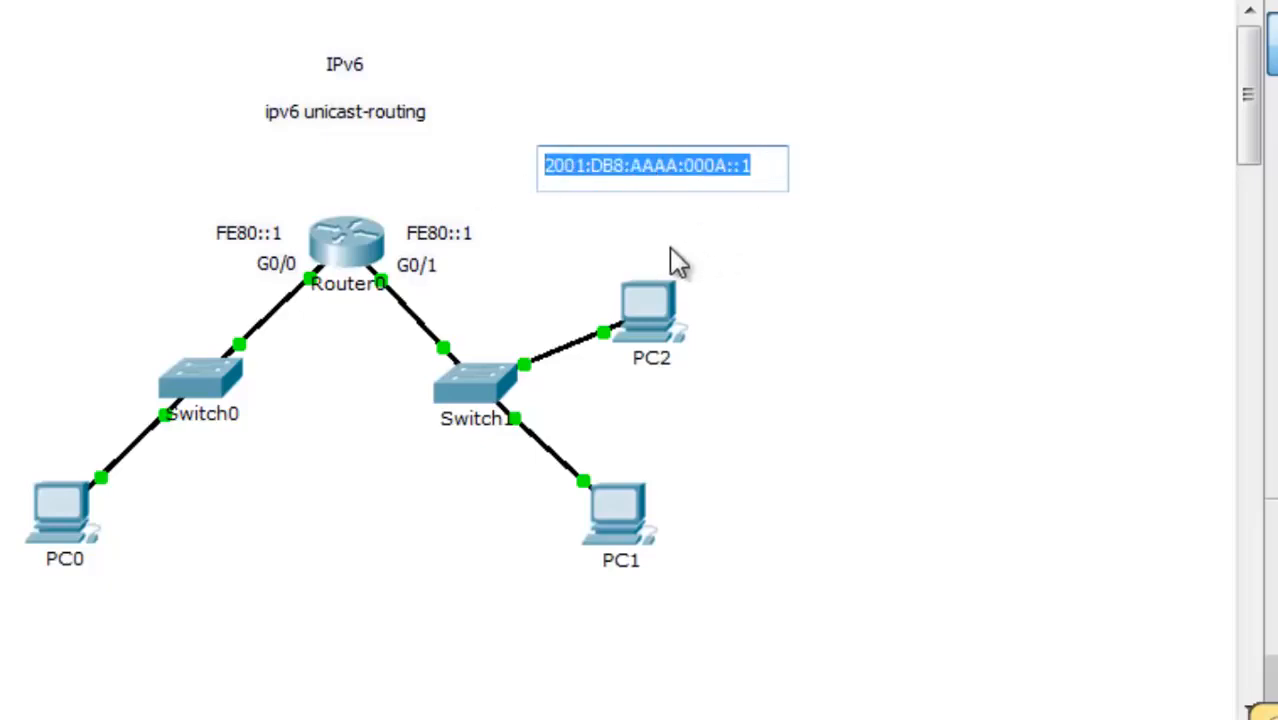
pyautogui.click(676, 258)
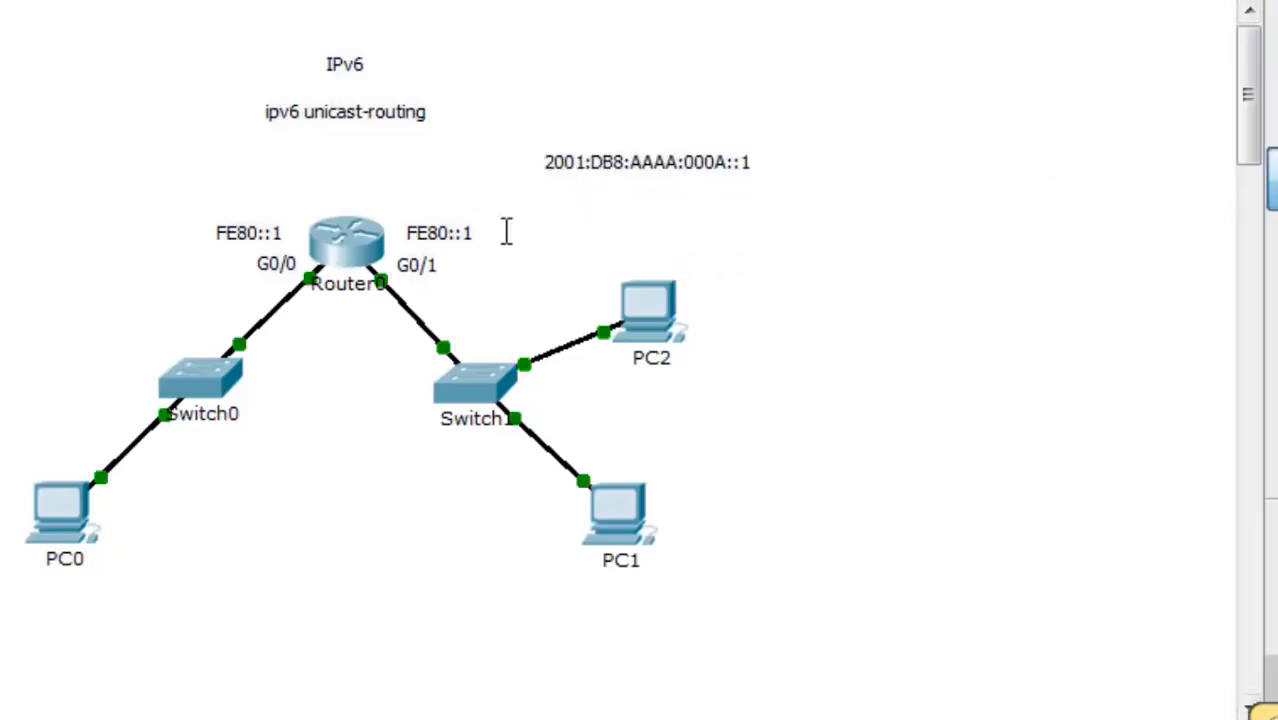
# - Paste the address into a new note below and expand it to 2001:0DB8:AAAA:000A:0000:0000:0000:0001
pyautogui.click(542, 212)
pyautogui.hotkey('ctrl', 'v')
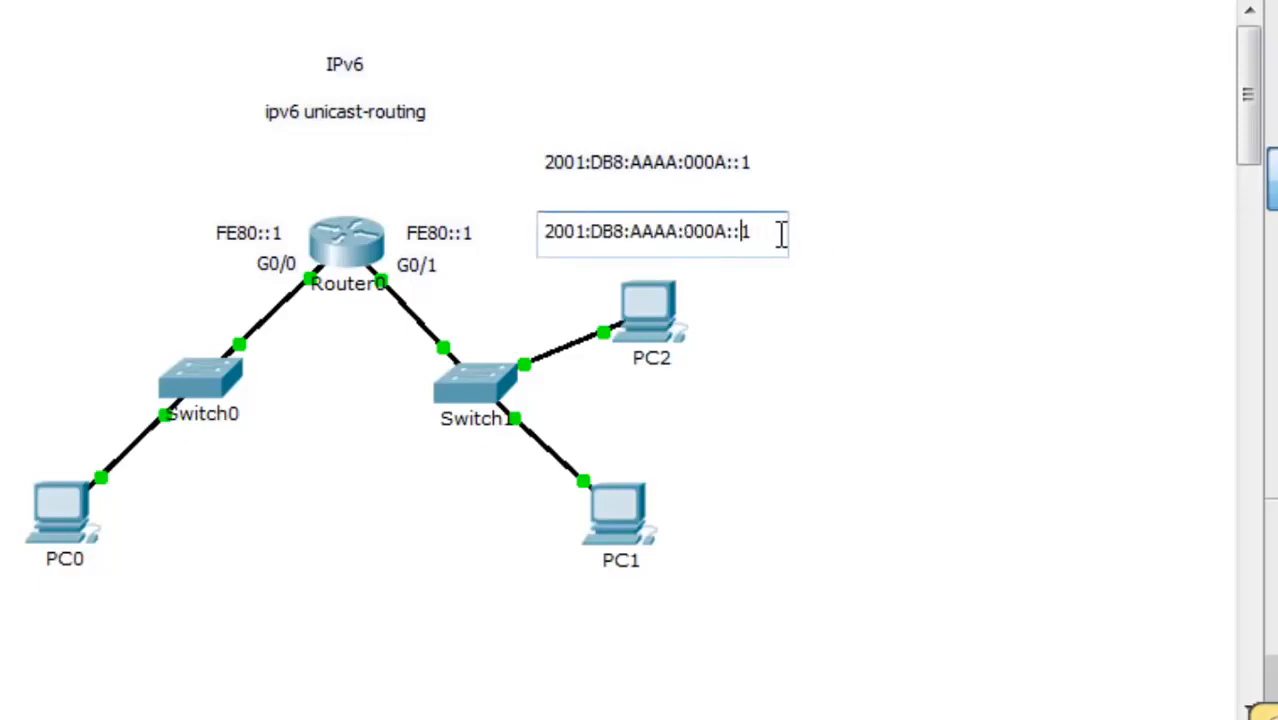
pyautogui.press('Left')
pyautogui.press('Left')
pyautogui.press('Left')
pyautogui.press('Left')
pyautogui.press('Left')
pyautogui.press('Left')
pyautogui.press('Left')
pyautogui.press('Left')
pyautogui.press('Left')
pyautogui.press('Left')
pyautogui.press('Left')
pyautogui.press('Left')
pyautogui.press('Left')
pyautogui.write('0')
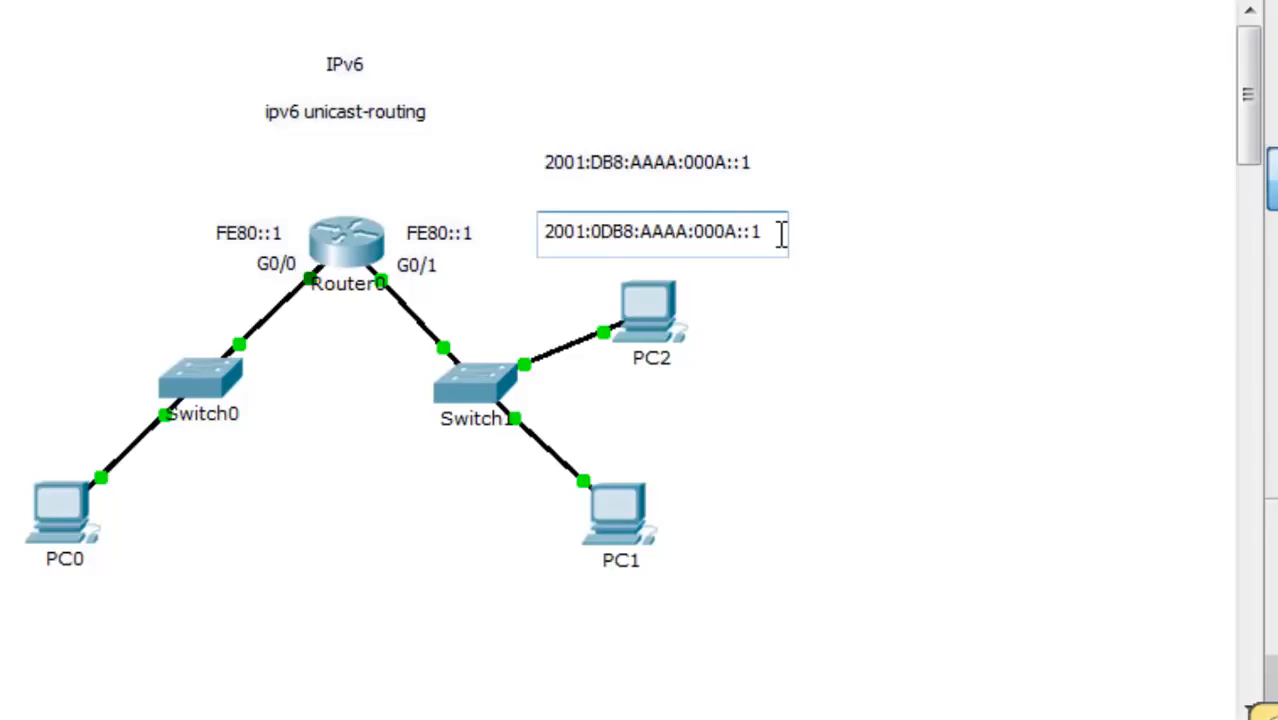
pyautogui.press('Right')
pyautogui.press('Right')
pyautogui.press('Right')
pyautogui.press('Right')
pyautogui.press('Right')
pyautogui.press('Right')
pyautogui.press('Right')
pyautogui.press('Right')
pyautogui.press('Right')
pyautogui.press('Right')
pyautogui.press('Right')
pyautogui.press('Right')
pyautogui.press('Right')
pyautogui.press('Right')
pyautogui.press('Right')
pyautogui.write('0000')
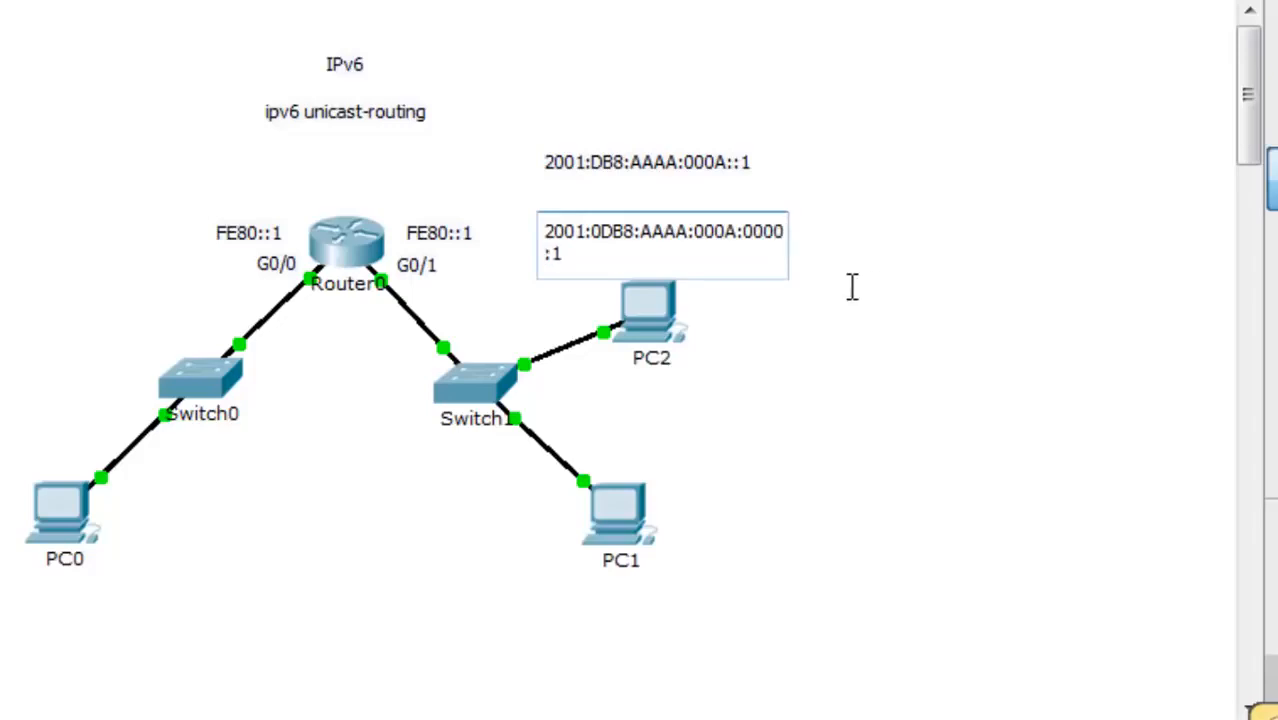
pyautogui.write(':0000:0000:')
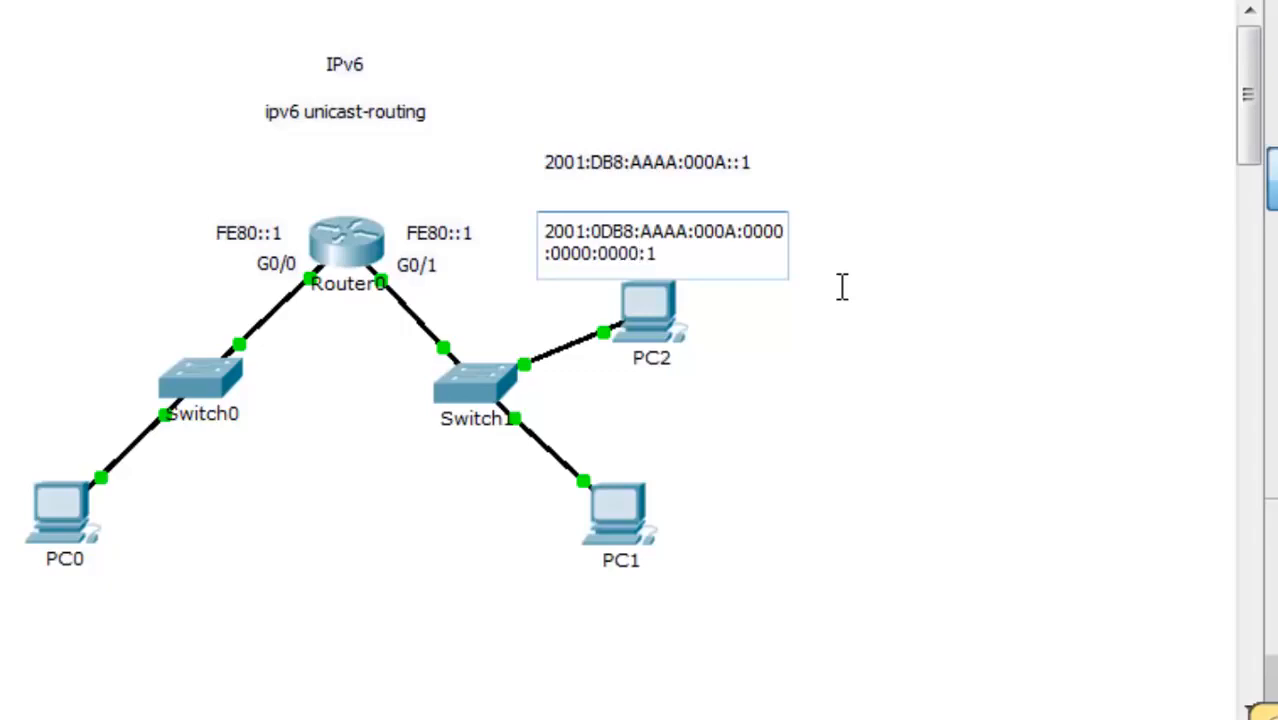
pyautogui.write('000')
pyautogui.press('Escape')
pyautogui.moveTo(749, 237); pyautogui.dragTo(771, 219)
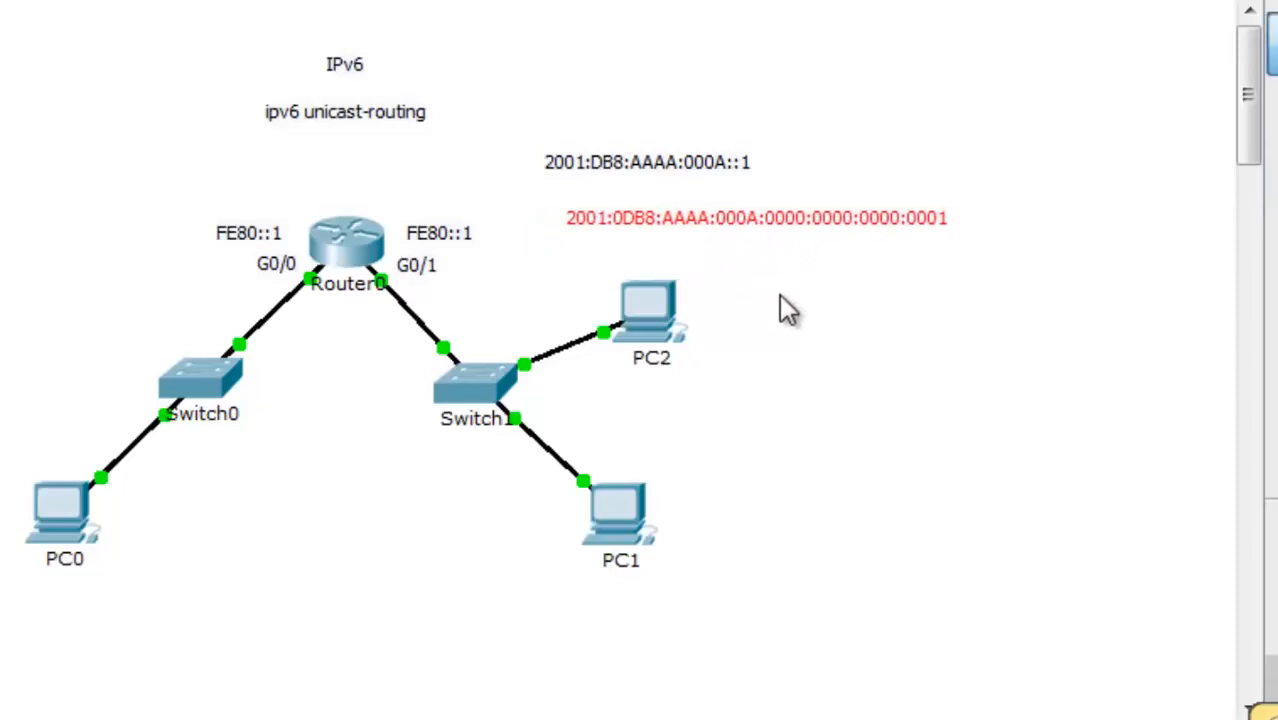
# - Highlight the expanded address groups in turn: 2001:0DB8, AAAA, 000A, then 0000:0000:0000:0001
pyautogui.doubleClick(796, 220)
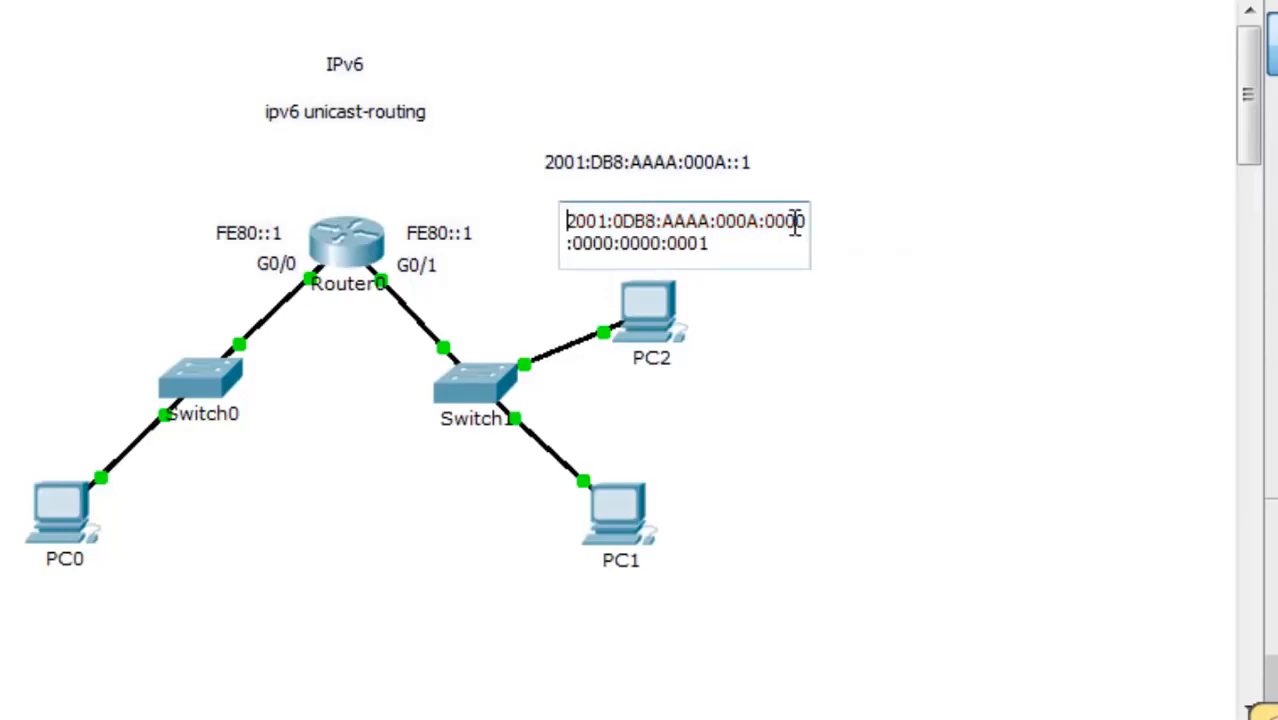
pyautogui.moveTo(766, 224); pyautogui.dragTo(530, 245)
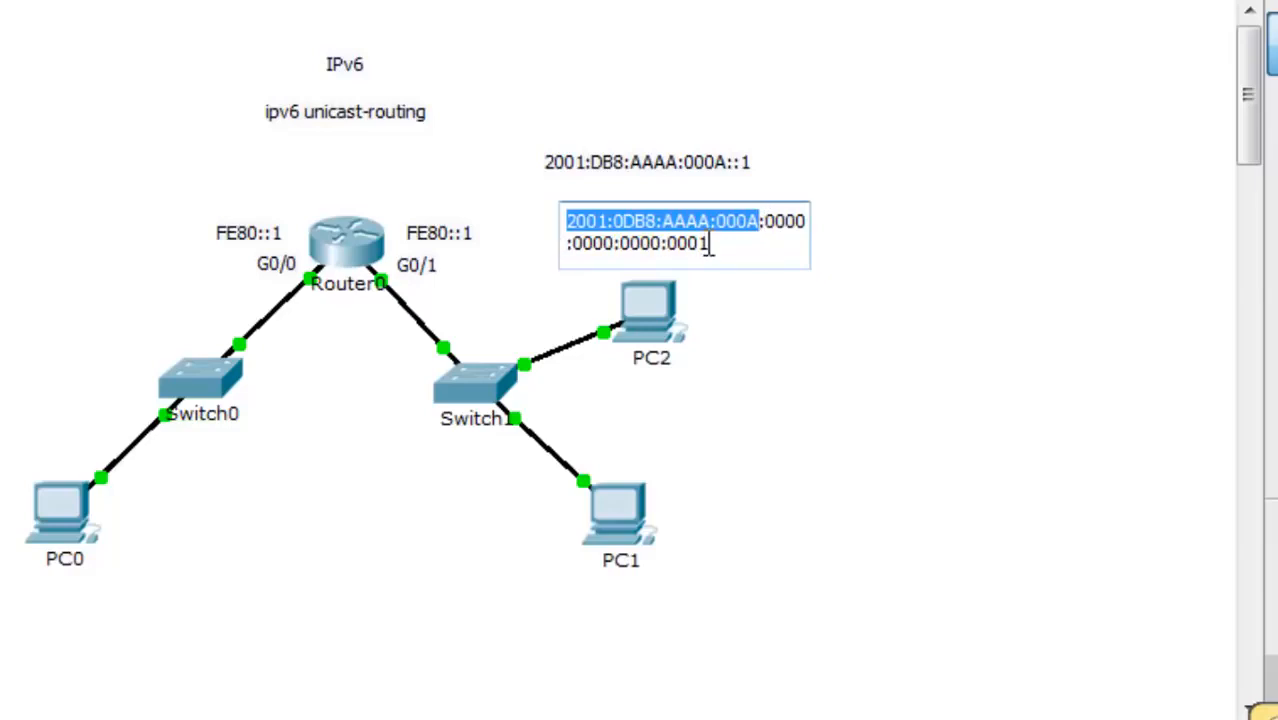
pyautogui.click(762, 221)
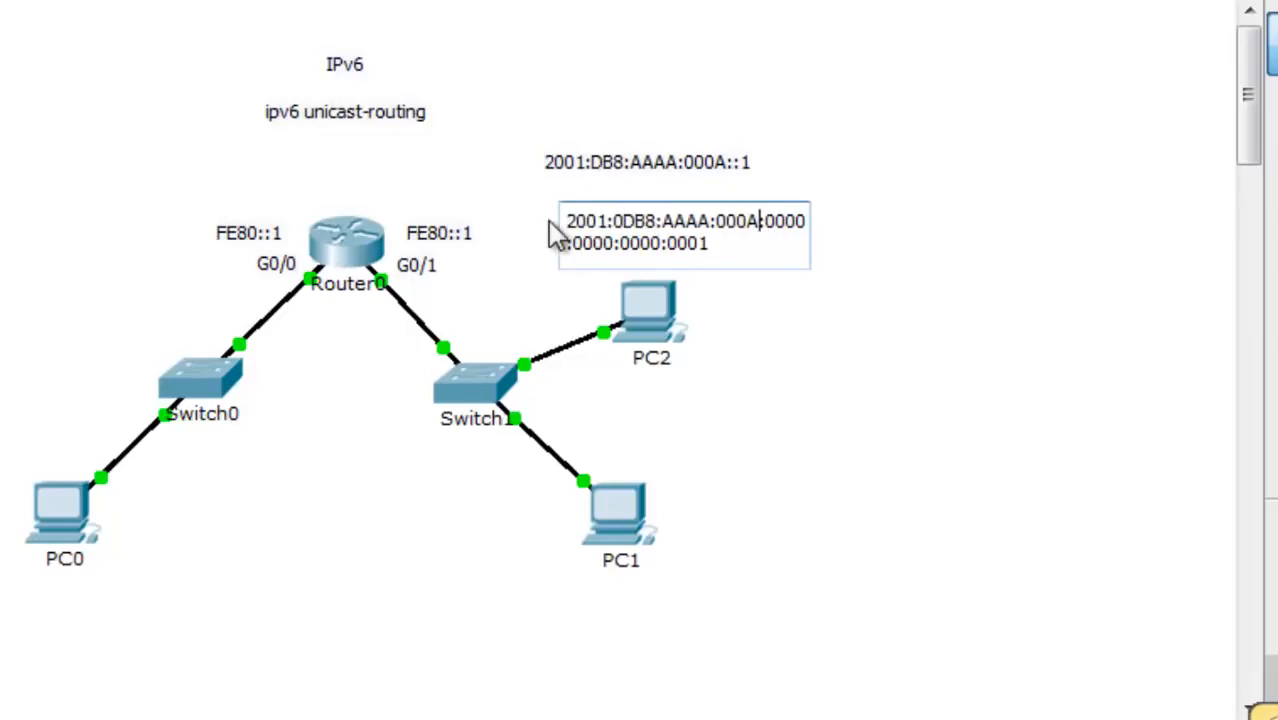
pyautogui.moveTo(566, 221); pyautogui.dragTo(656, 220)
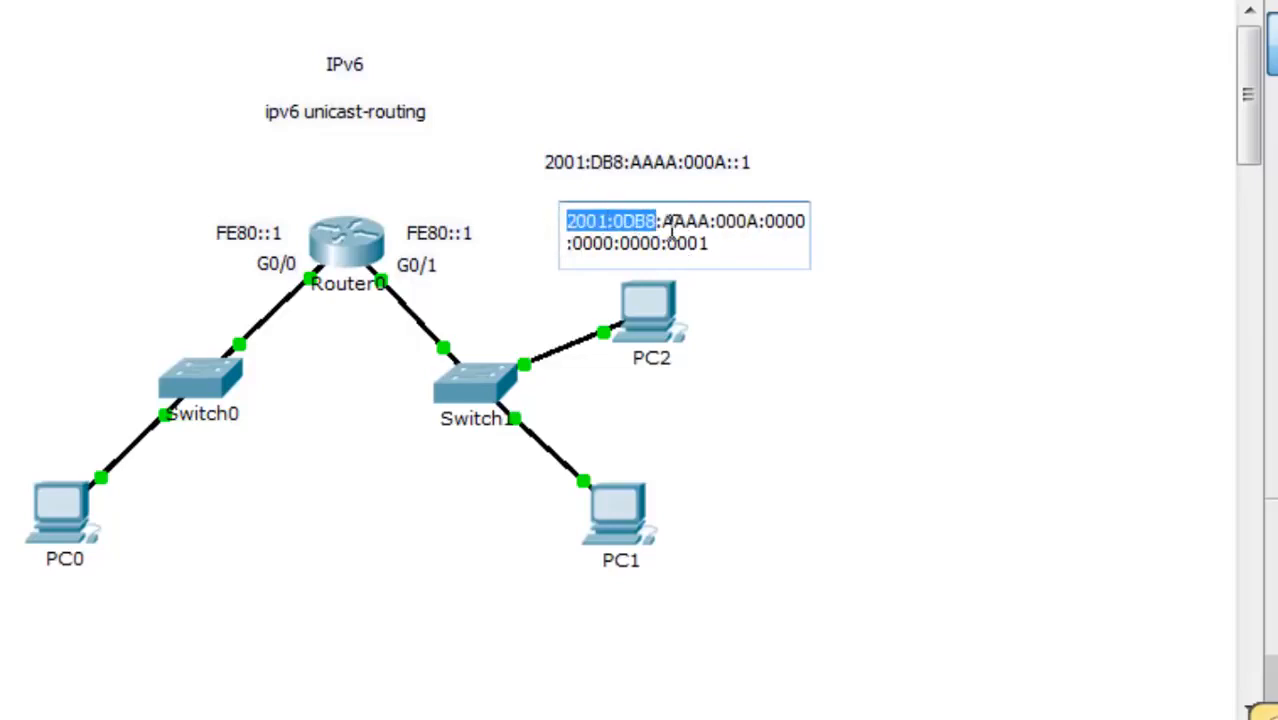
pyautogui.moveTo(663, 220); pyautogui.dragTo(711, 220)
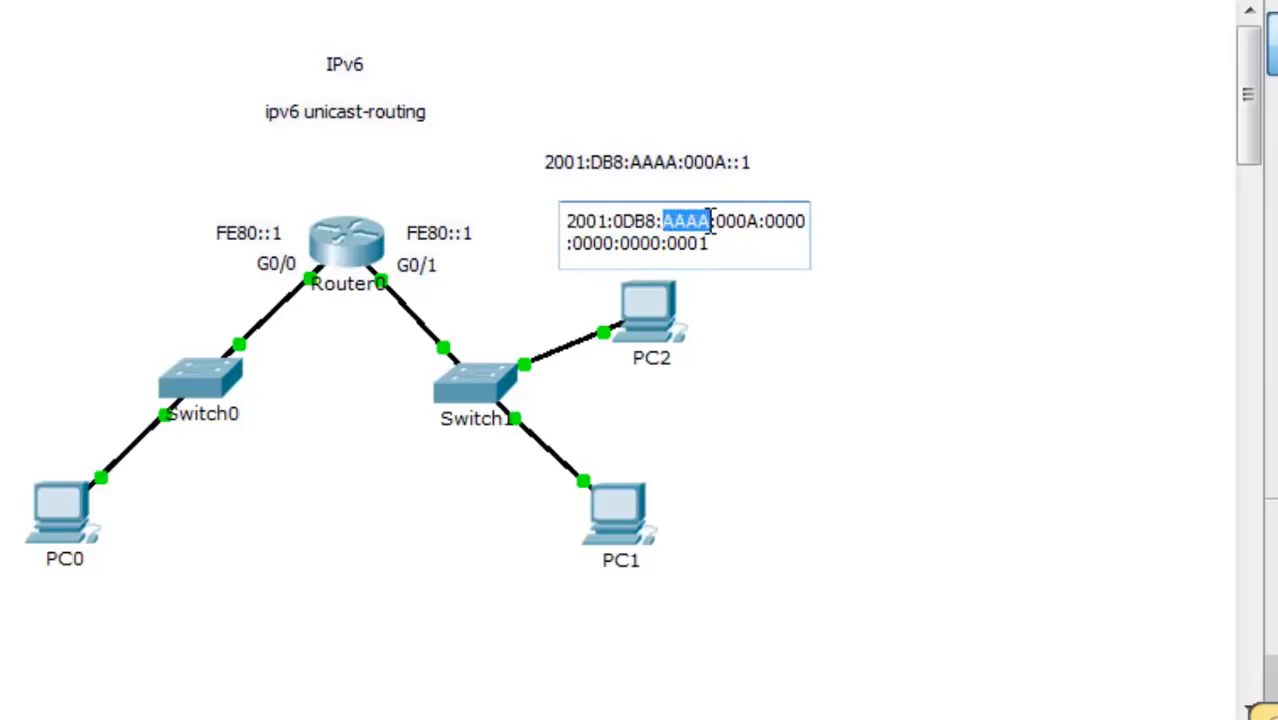
pyautogui.moveTo(716, 220); pyautogui.dragTo(758, 222)
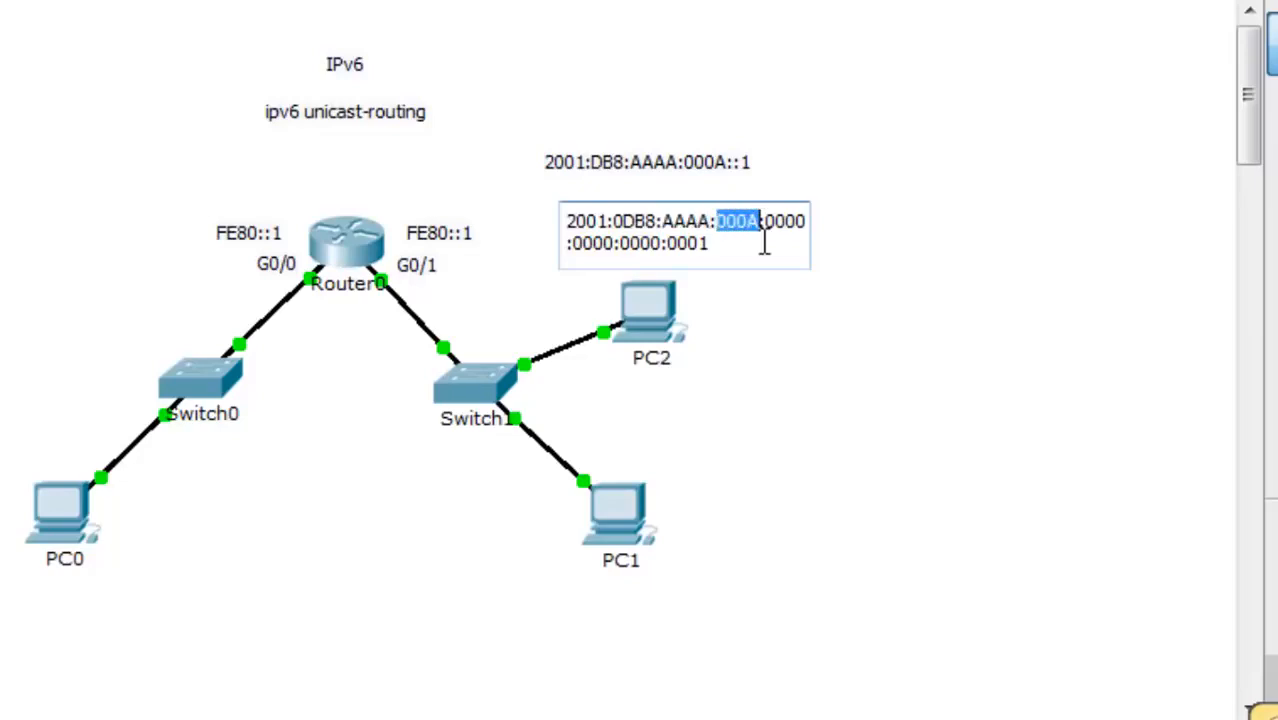
pyautogui.moveTo(766, 222); pyautogui.dragTo(561, 232)
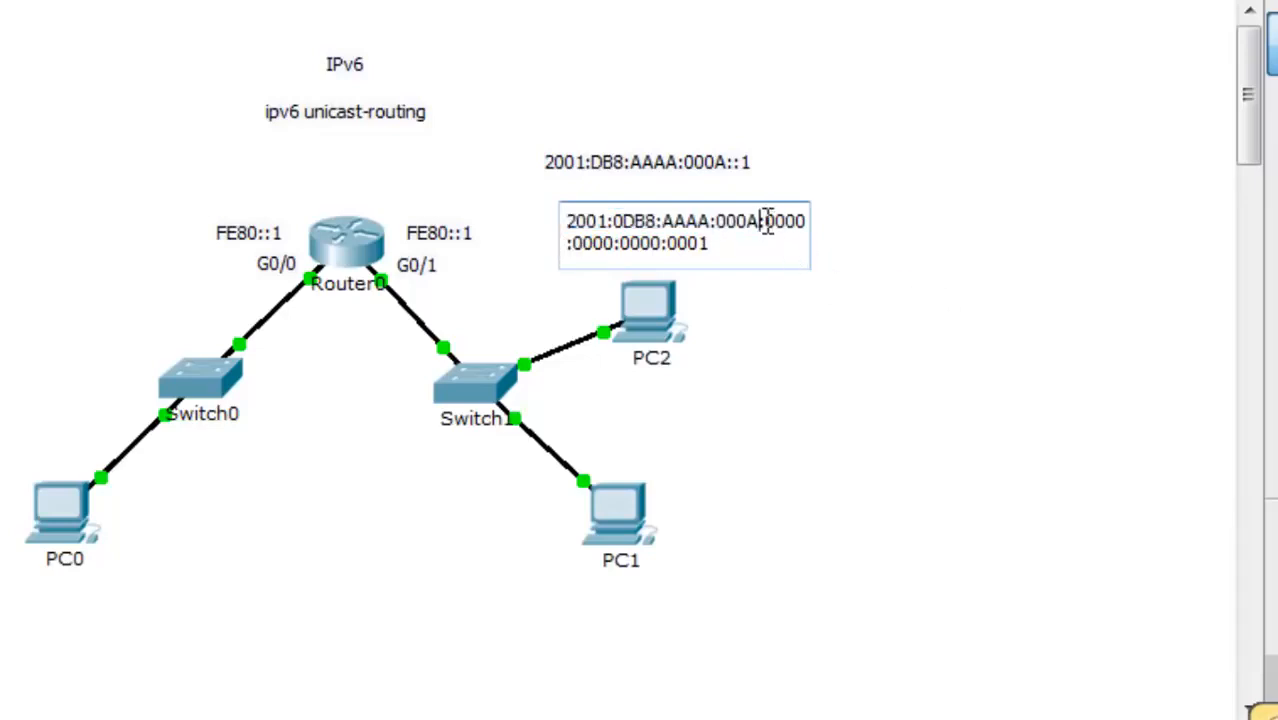
pyautogui.moveTo(762, 222); pyautogui.dragTo(840, 238)
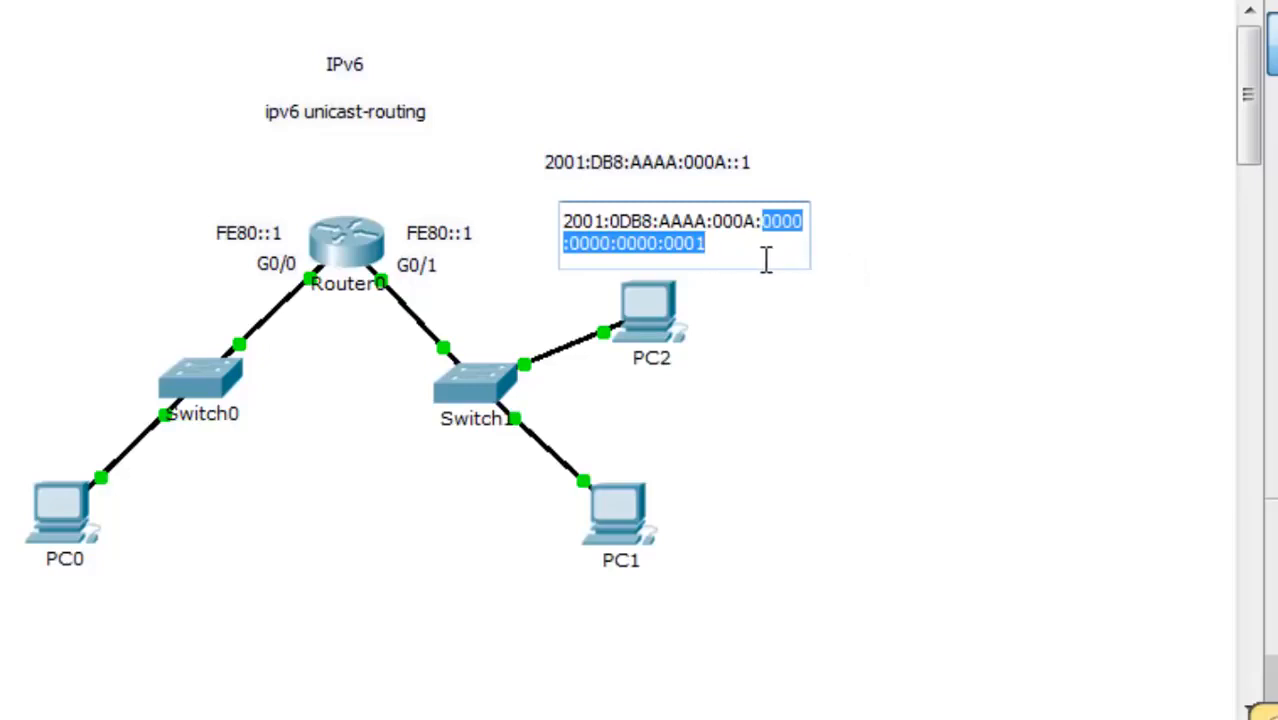
# - Move the expanded address note left of Router0, just above the G0/0 label
pyautogui.click(885, 267)
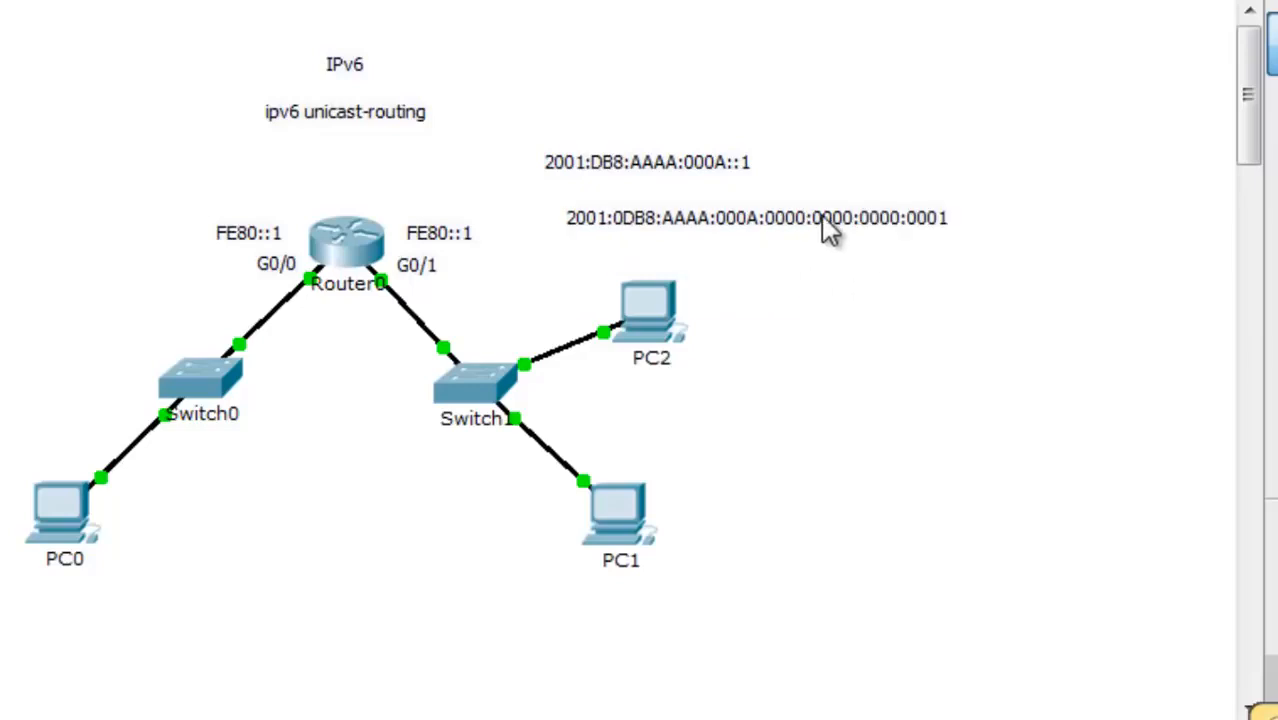
pyautogui.moveTo(822, 221); pyautogui.dragTo(131, 212)
pyautogui.moveTo(360, 212); pyautogui.dragTo(382, 203)
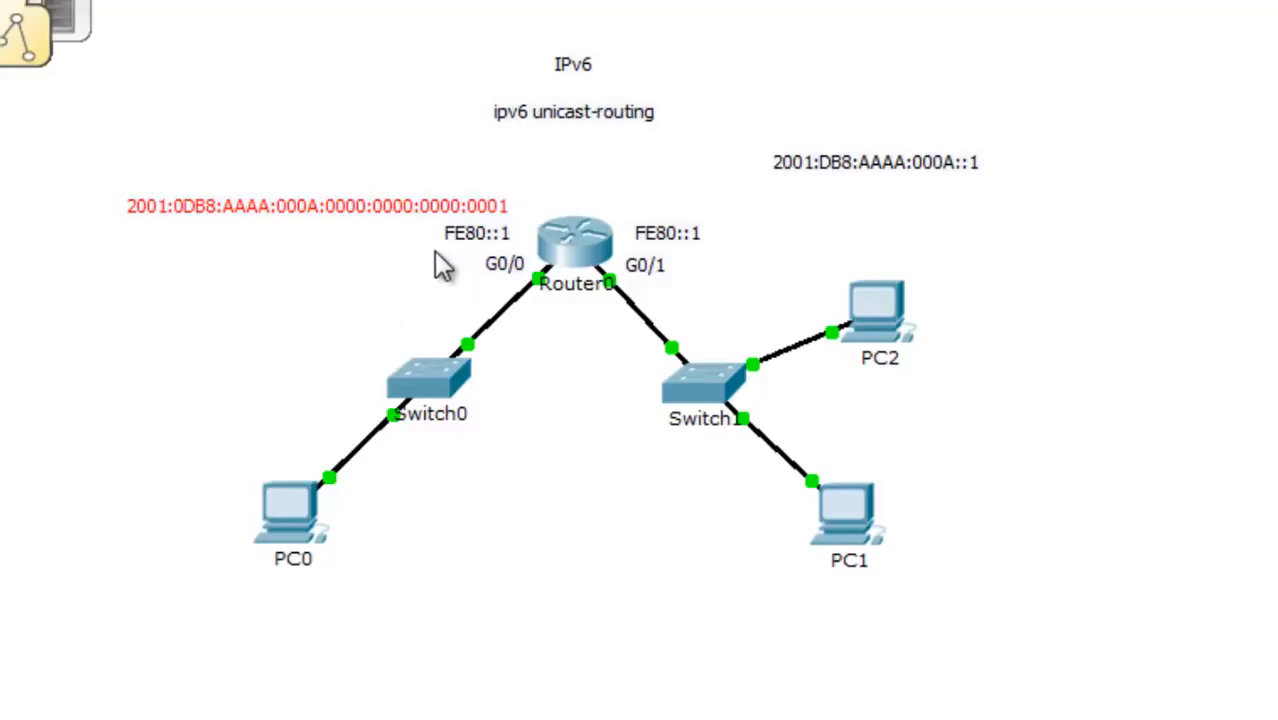
# - Compress the note to 2001:DB8:AAAA:A::1 by dropping leading zeros and zero groups
pyautogui.doubleClick(391, 212)
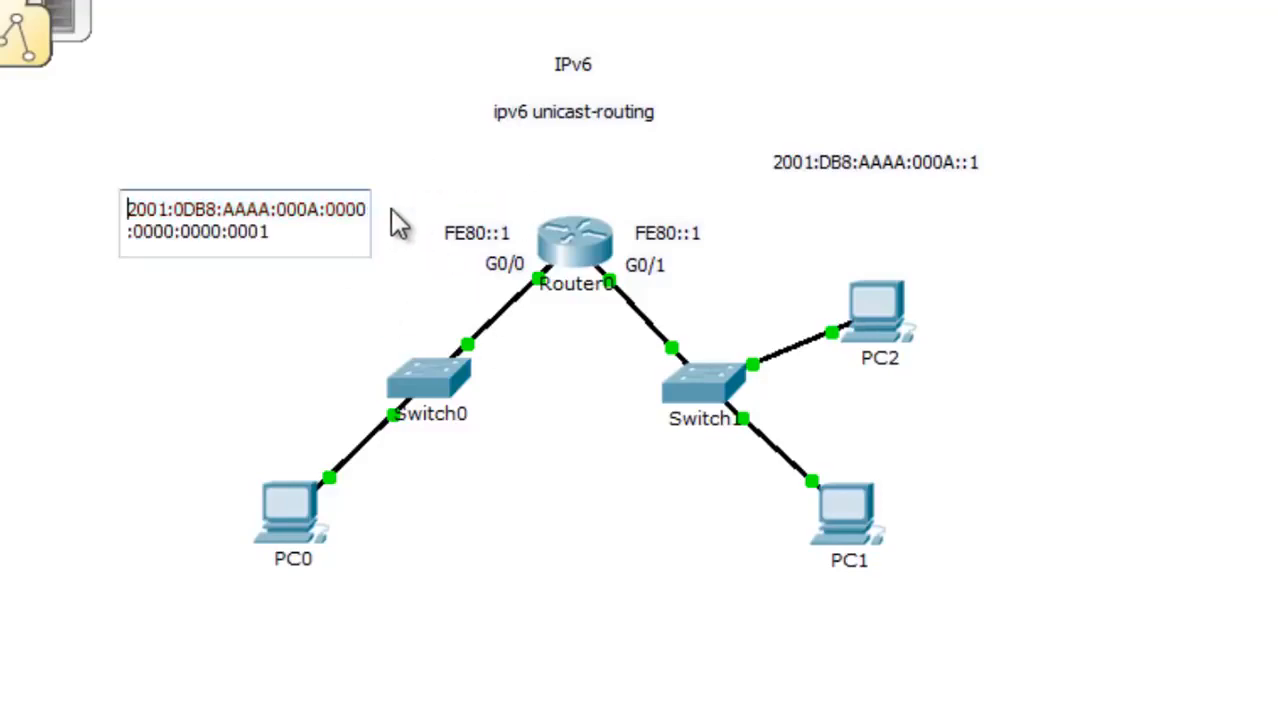
pyautogui.click(177, 210)
pyautogui.press('Delete')
pyautogui.click(290, 210)
pyautogui.press('BackSpace')
pyautogui.press('BackSpace')
pyautogui.press('BackSpace')
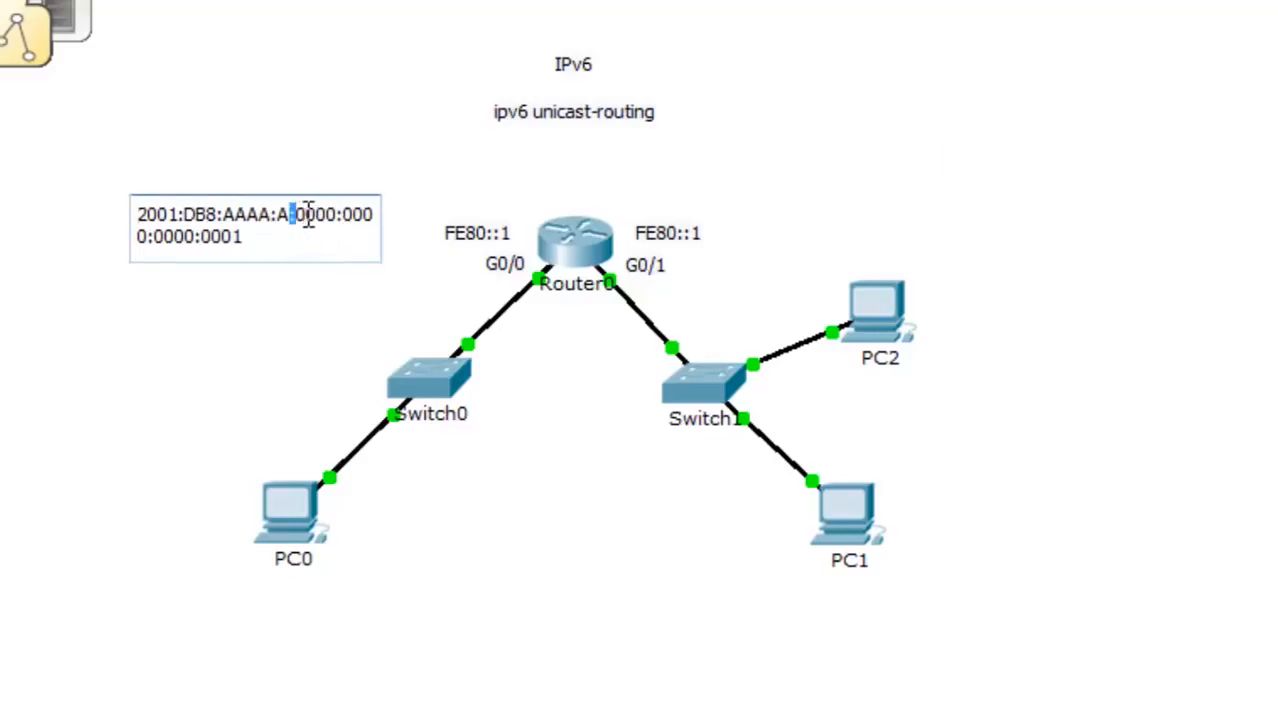
pyautogui.moveTo(290, 214); pyautogui.dragTo(237, 240)
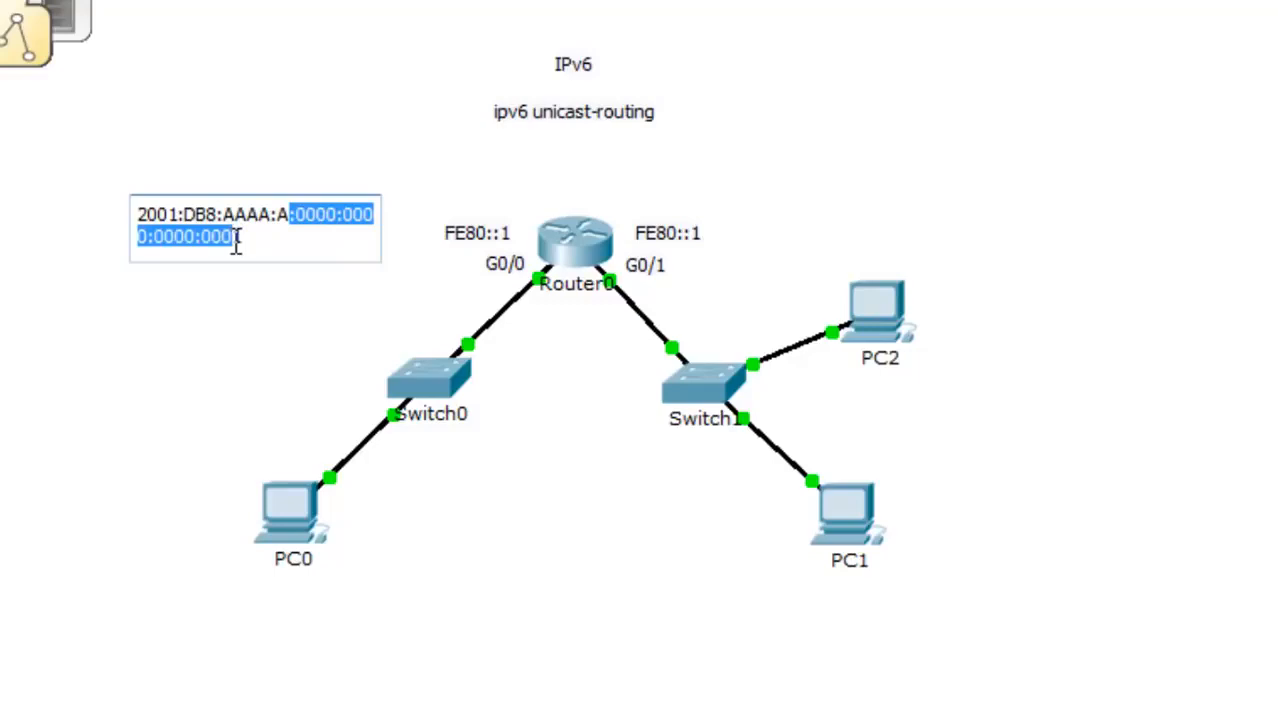
pyautogui.press('BackSpace')
pyautogui.write('1:DB8:AAAA:A1')
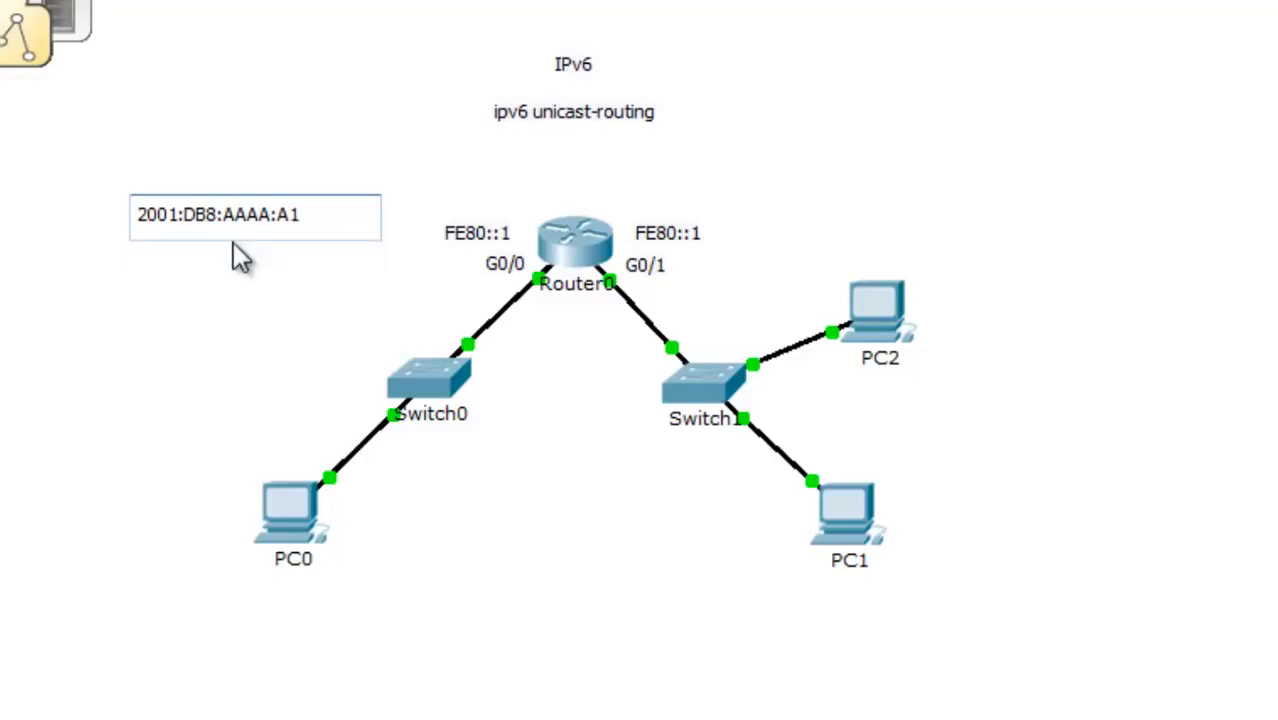
pyautogui.press('Left')
pyautogui.write('::')
pyautogui.click(233, 266)
# - Place the A::1 note above the G0/0 label and paste a copy near G0/1
pyautogui.moveTo(221, 217); pyautogui.dragTo(417, 208)
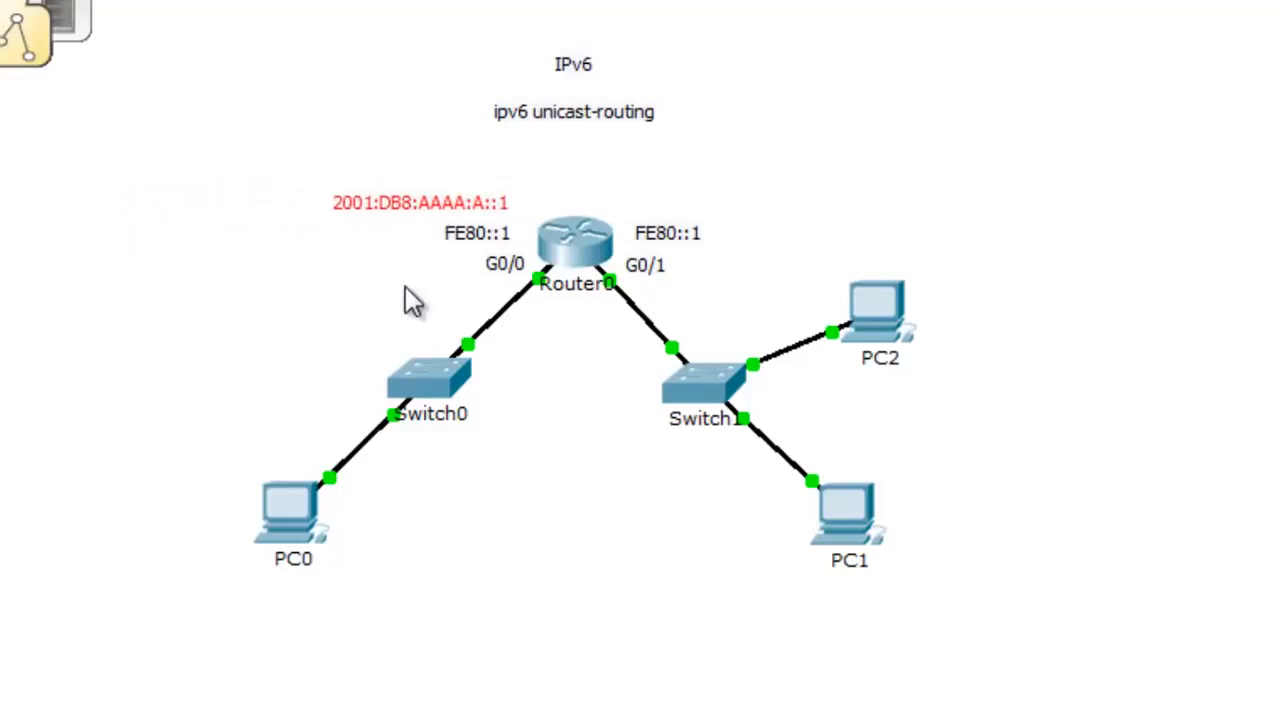
pyautogui.doubleClick(476, 204)
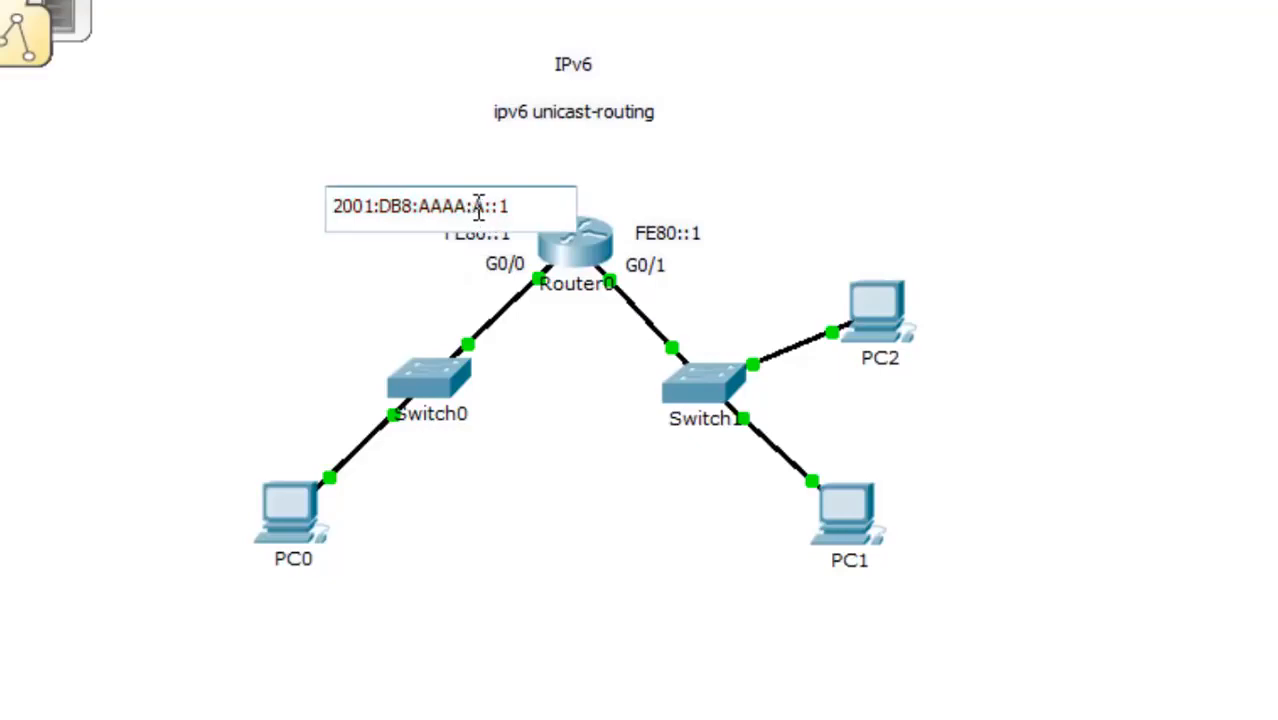
pyautogui.doubleClick(478, 206)
pyautogui.click(420, 278)
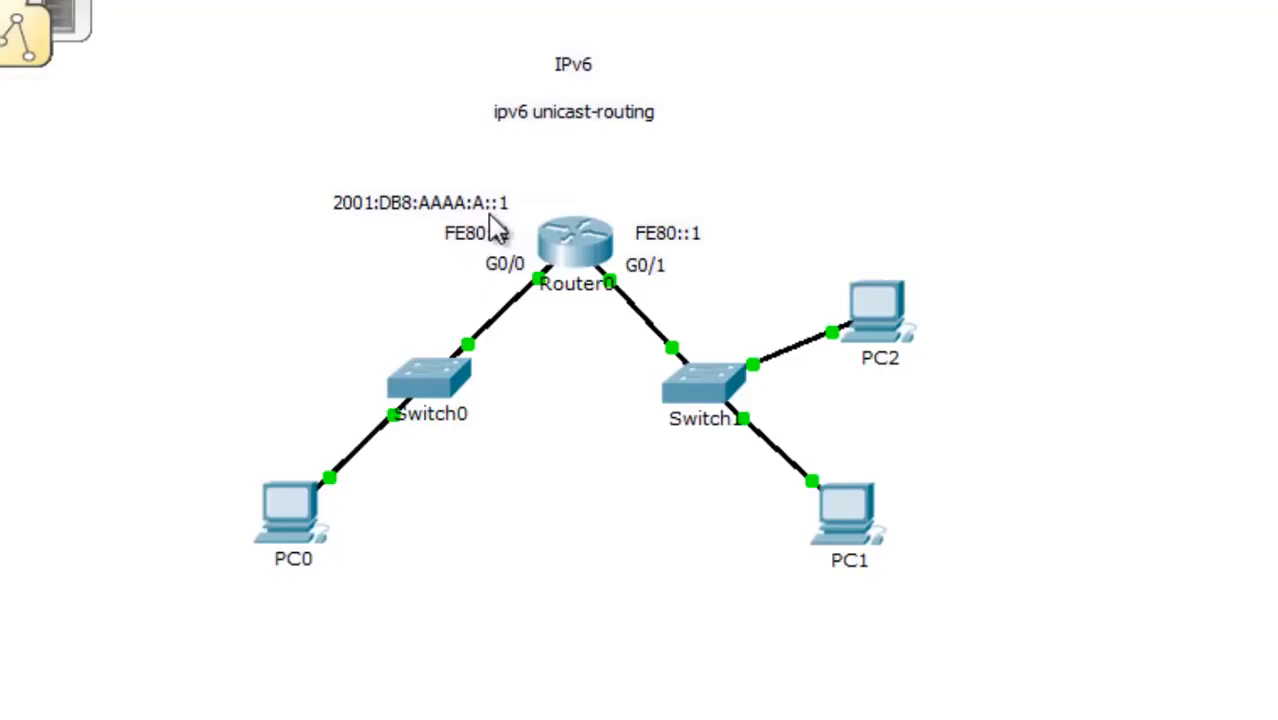
pyautogui.doubleClick(432, 202)
pyautogui.click(412, 240)
pyautogui.write('2001:DB8:AAAA:A::1')
pyautogui.moveTo(355, 118); pyautogui.dragTo(662, 202)
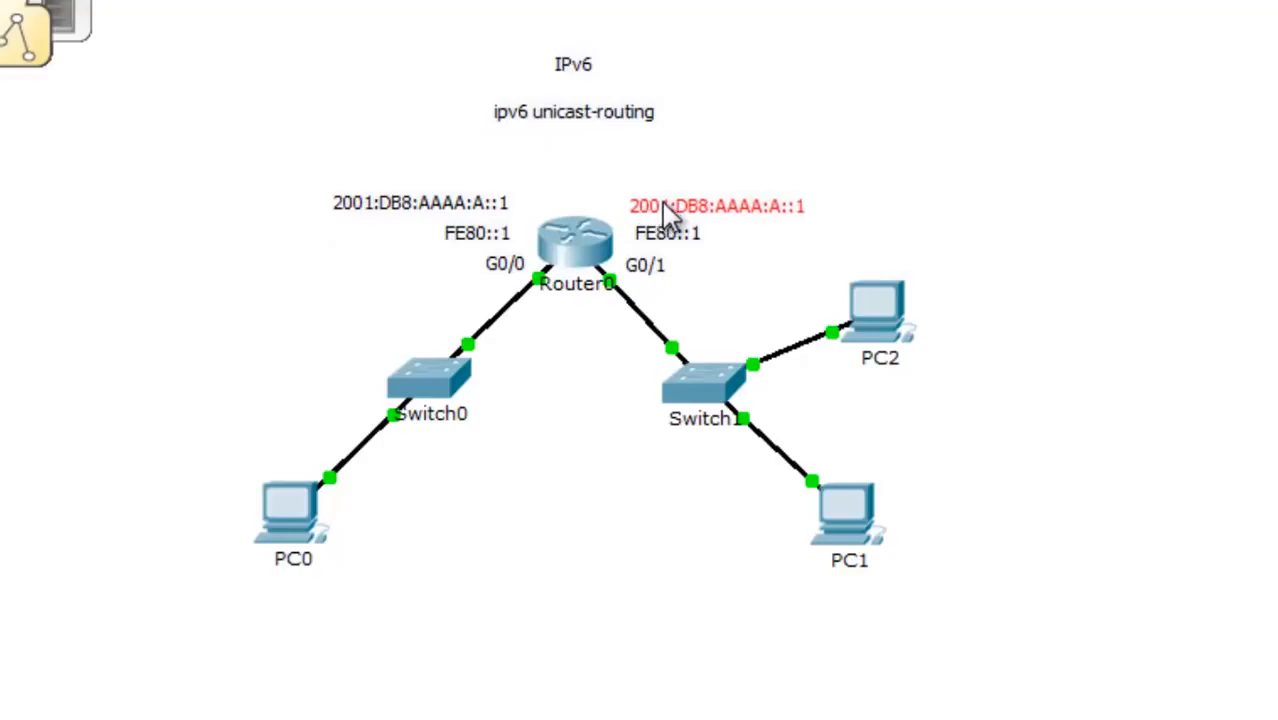
# - Change the copied note to 2001:DB8:AAAA:B::1 and align both interface notes
pyautogui.doubleClick(722, 205)
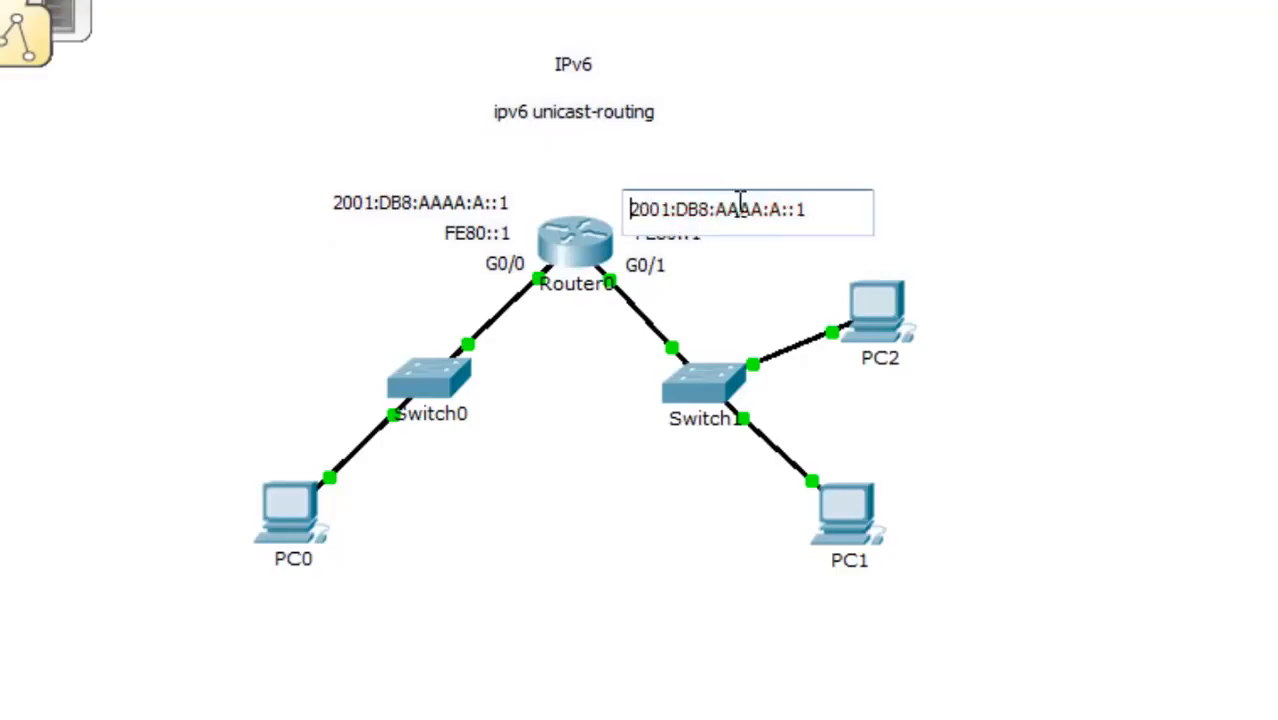
pyautogui.press('BackSpace')
pyautogui.write('B')
pyautogui.click(797, 249)
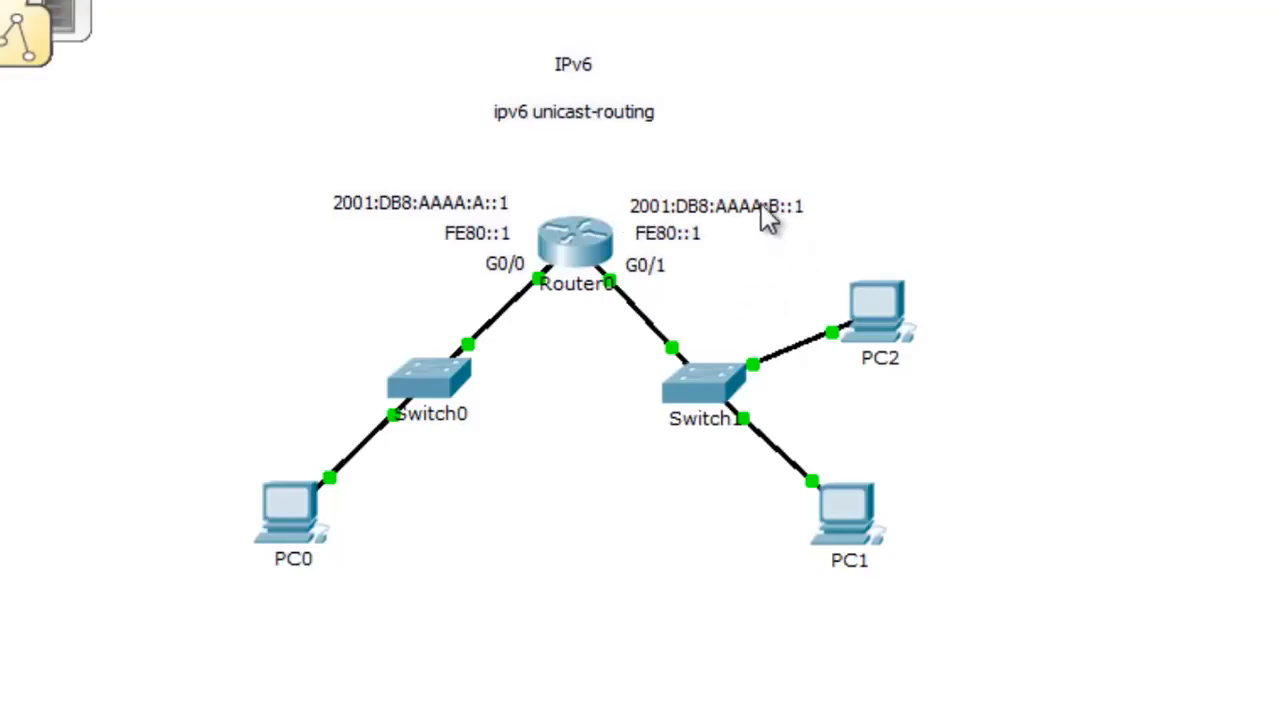
pyautogui.moveTo(740, 209); pyautogui.dragTo(745, 205)
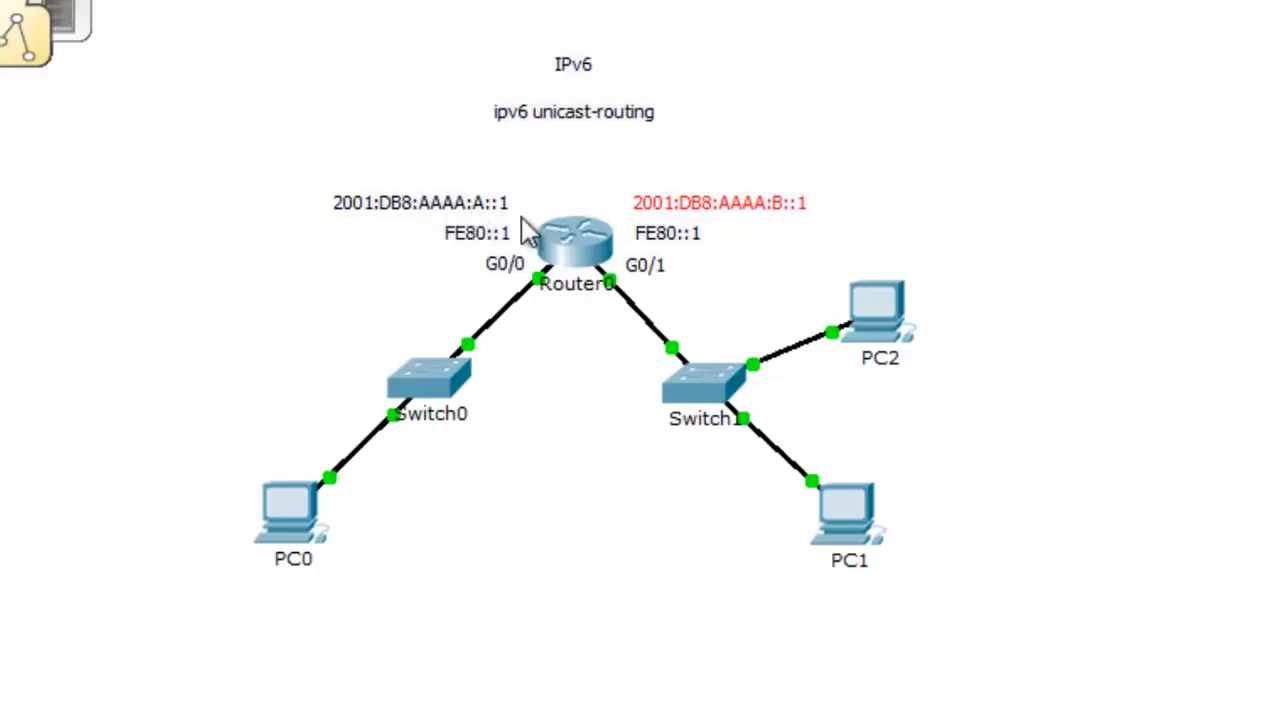
pyautogui.moveTo(456, 207)
pyautogui.mouseDown()
pyautogui.moveTo(465, 212)
pyautogui.moveTo(454, 205)
pyautogui.mouseUp()
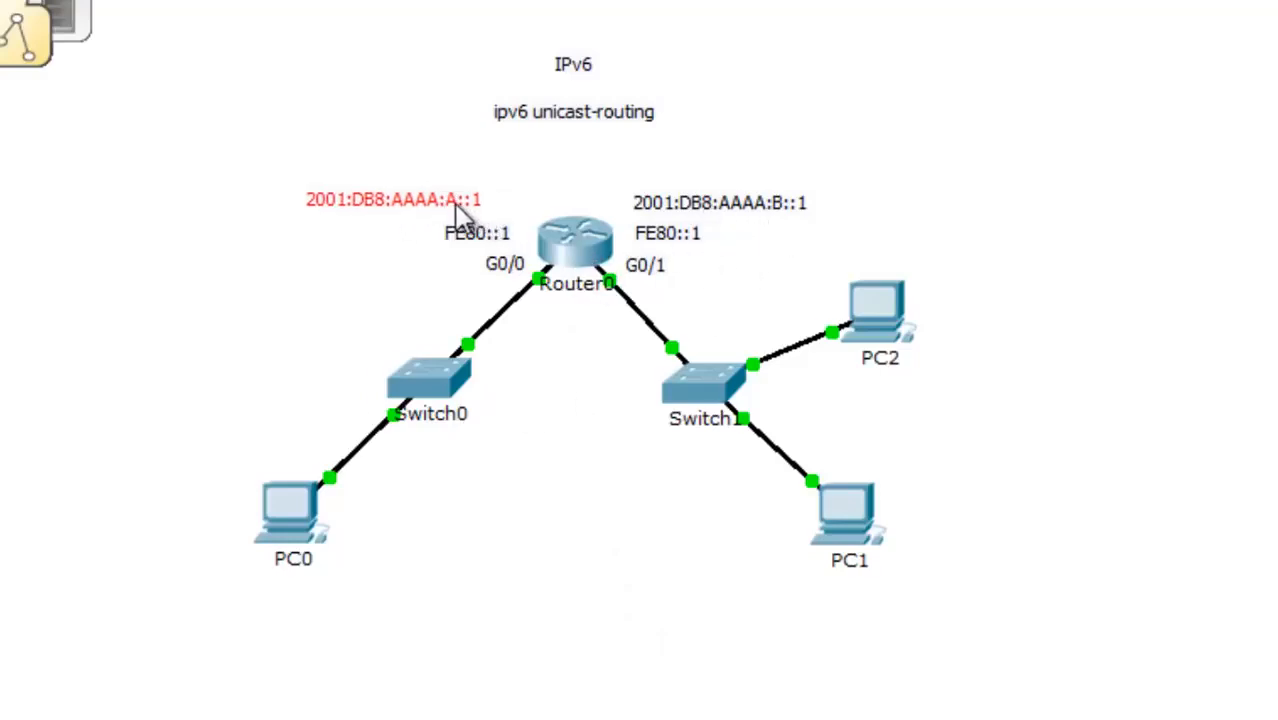
# - Append /64 to the G0/0 note so it reads 2001:DB8:AAAA:A::1/64
pyautogui.click(487, 202)
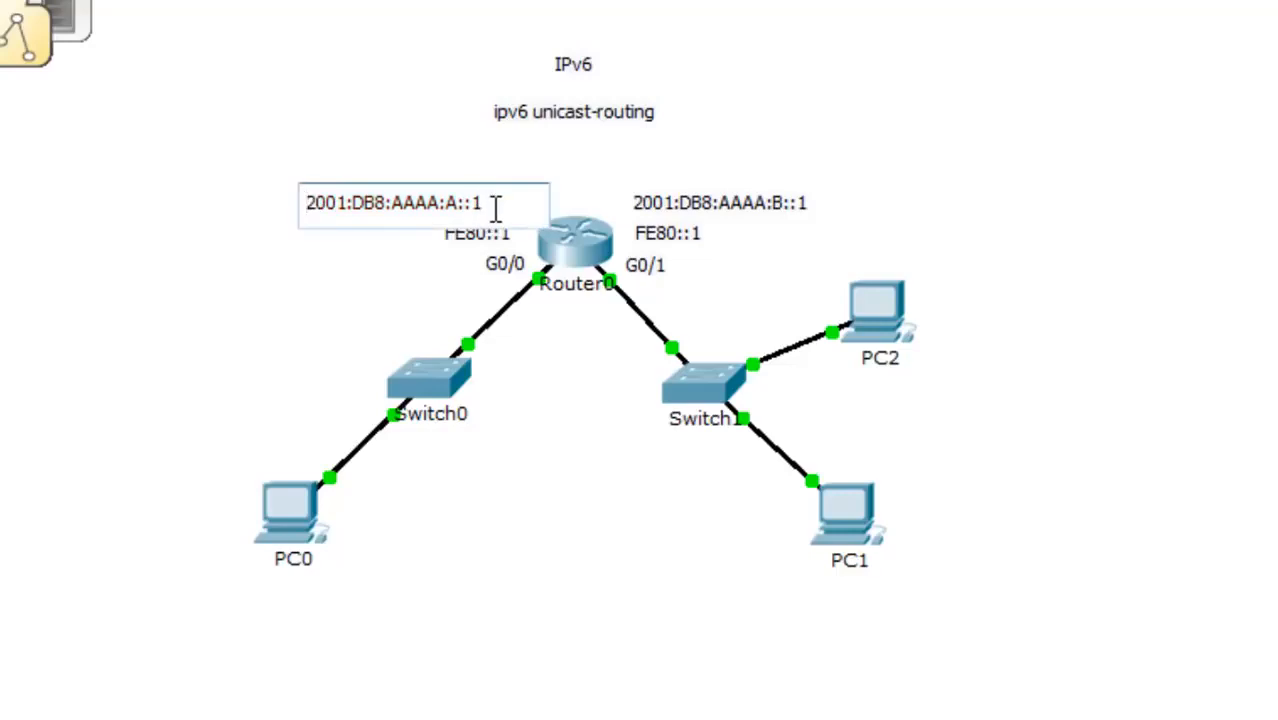
pyautogui.write('/64')
pyautogui.click(350, 265)
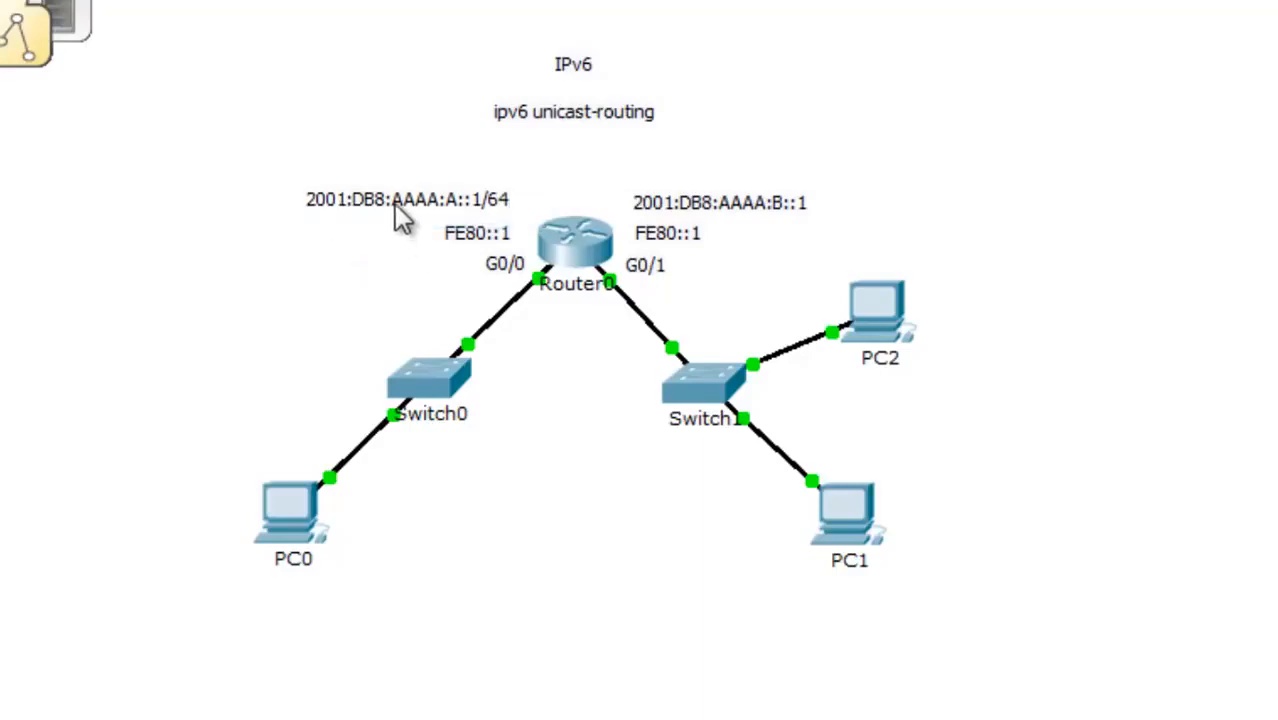
pyautogui.moveTo(394, 204)
pyautogui.mouseDown()
pyautogui.moveTo(409, 206)
pyautogui.moveTo(399, 209)
pyautogui.mouseUp()
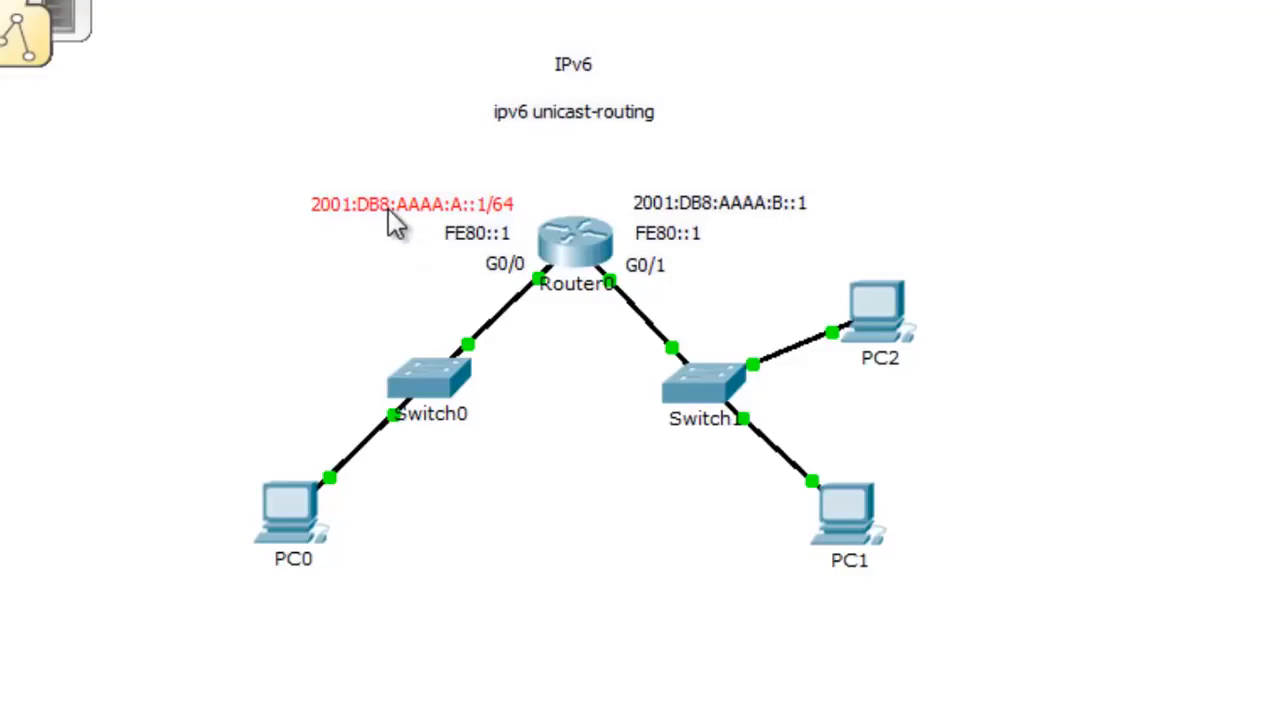
pyautogui.moveTo(387, 205); pyautogui.dragTo(387, 205)
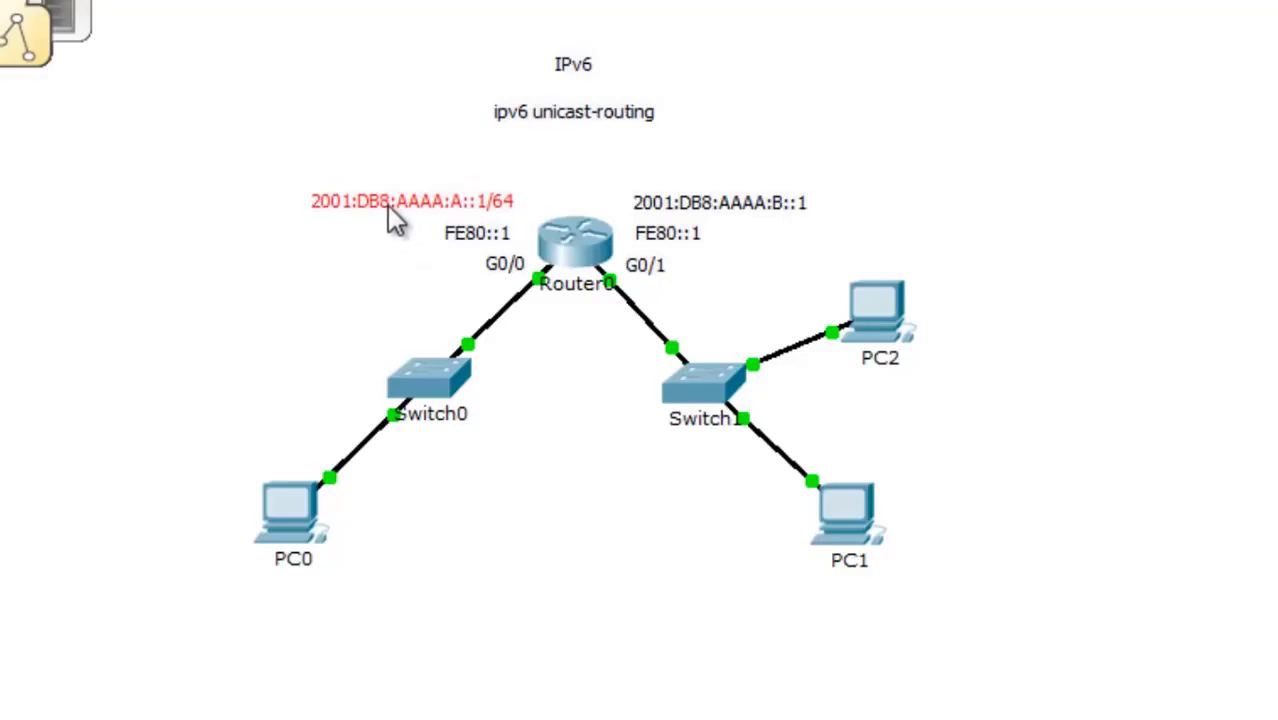
# - Append /64 to the G0/1 note so it reads 2001:DB8:AAAA:B::1/64
pyautogui.doubleClick(801, 207)
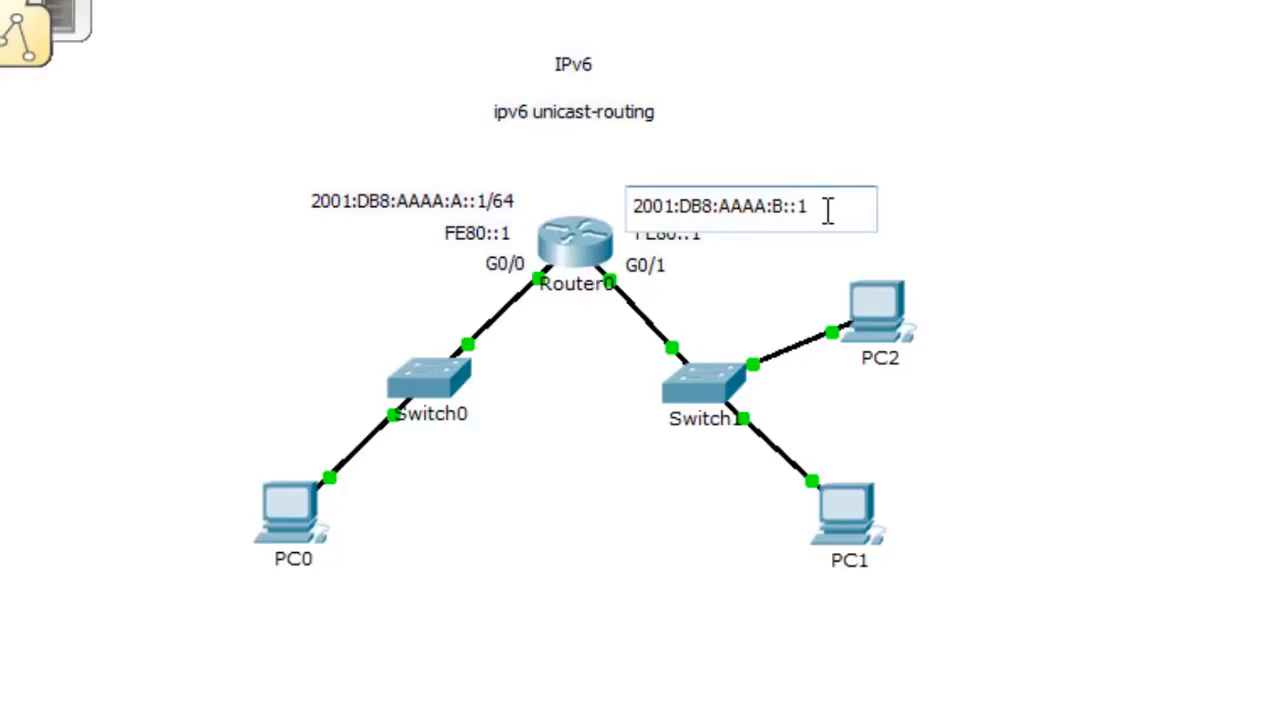
pyautogui.write('/64')
pyautogui.click(811, 283)
pyautogui.click(802, 207)
pyautogui.moveTo(801, 206); pyautogui.dragTo(800, 204)
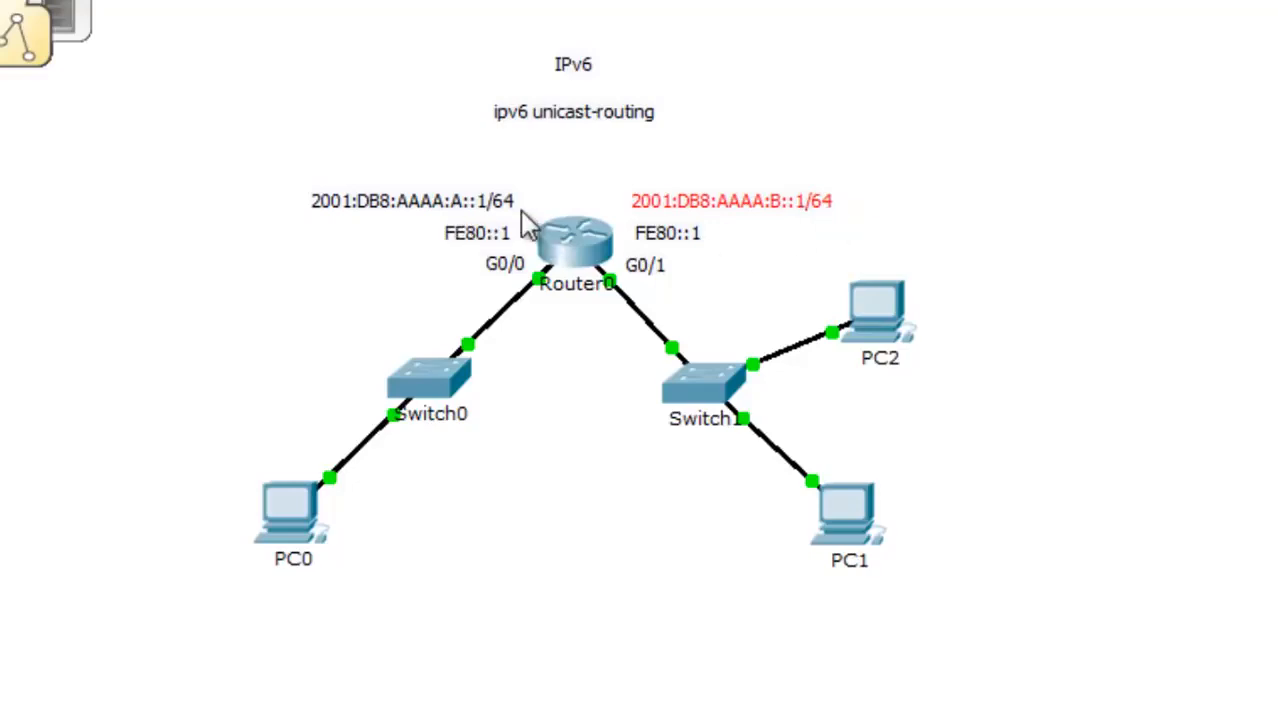
pyautogui.doubleClick(463, 204)
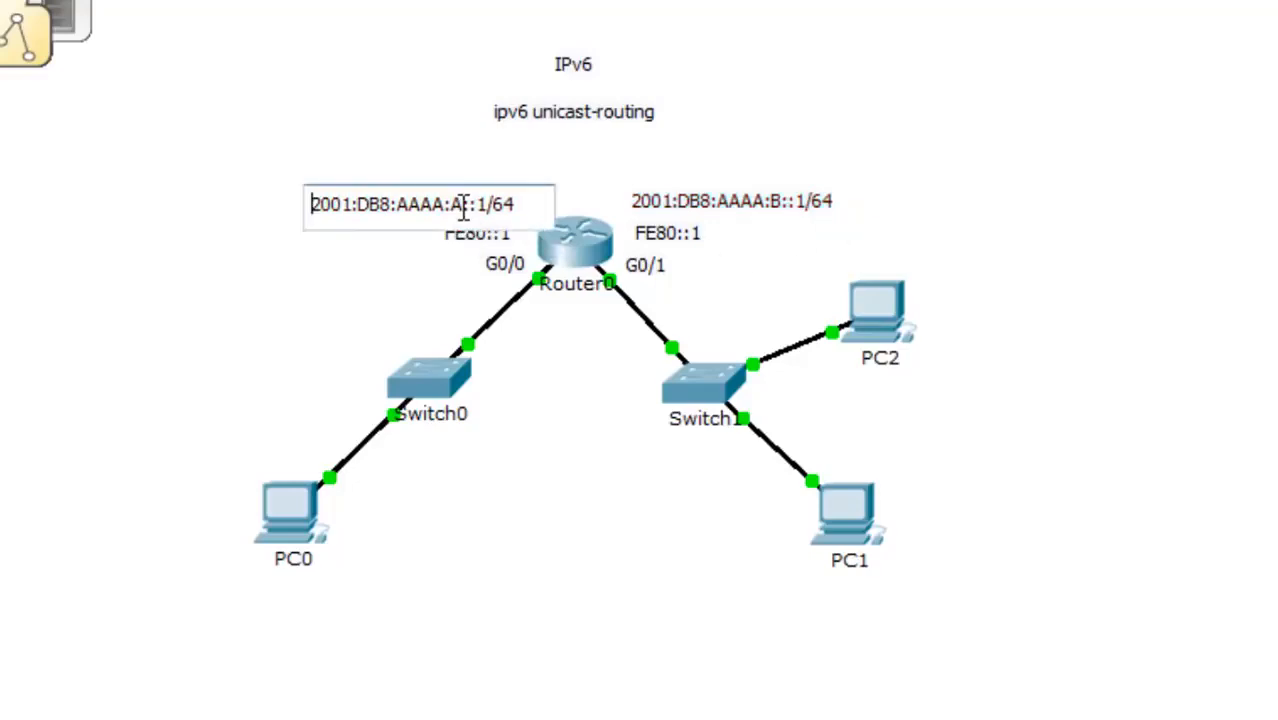
pyautogui.moveTo(463, 207); pyautogui.dragTo(292, 217)
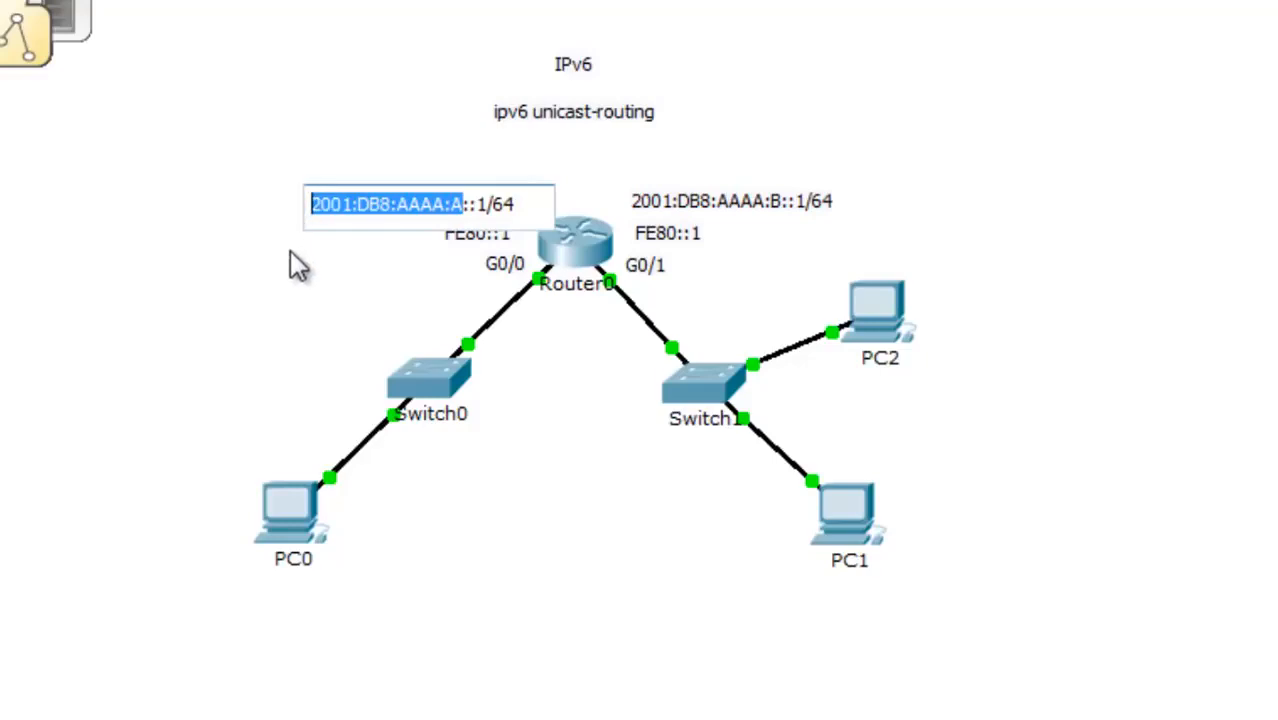
pyautogui.click(335, 258)
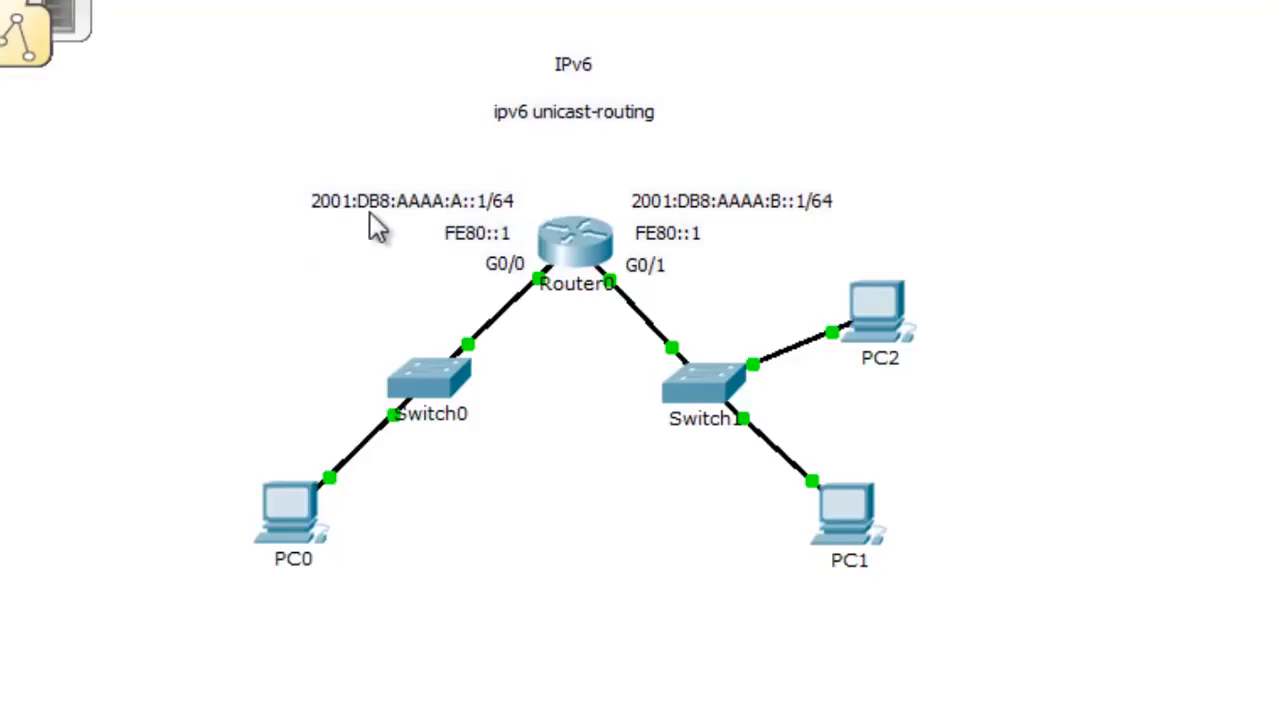
# - Open Router0's CLI and enter global configuration mode with enable and conf t
pyautogui.click(580, 244)
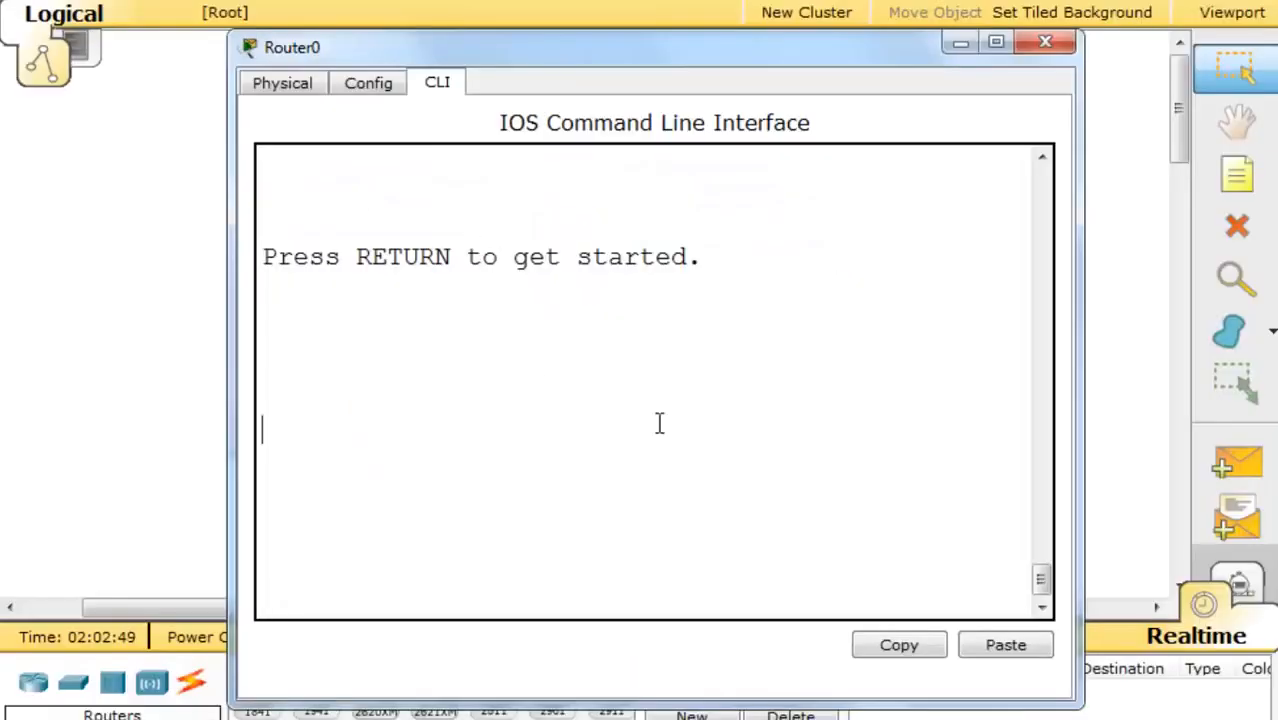
pyautogui.press('Return')
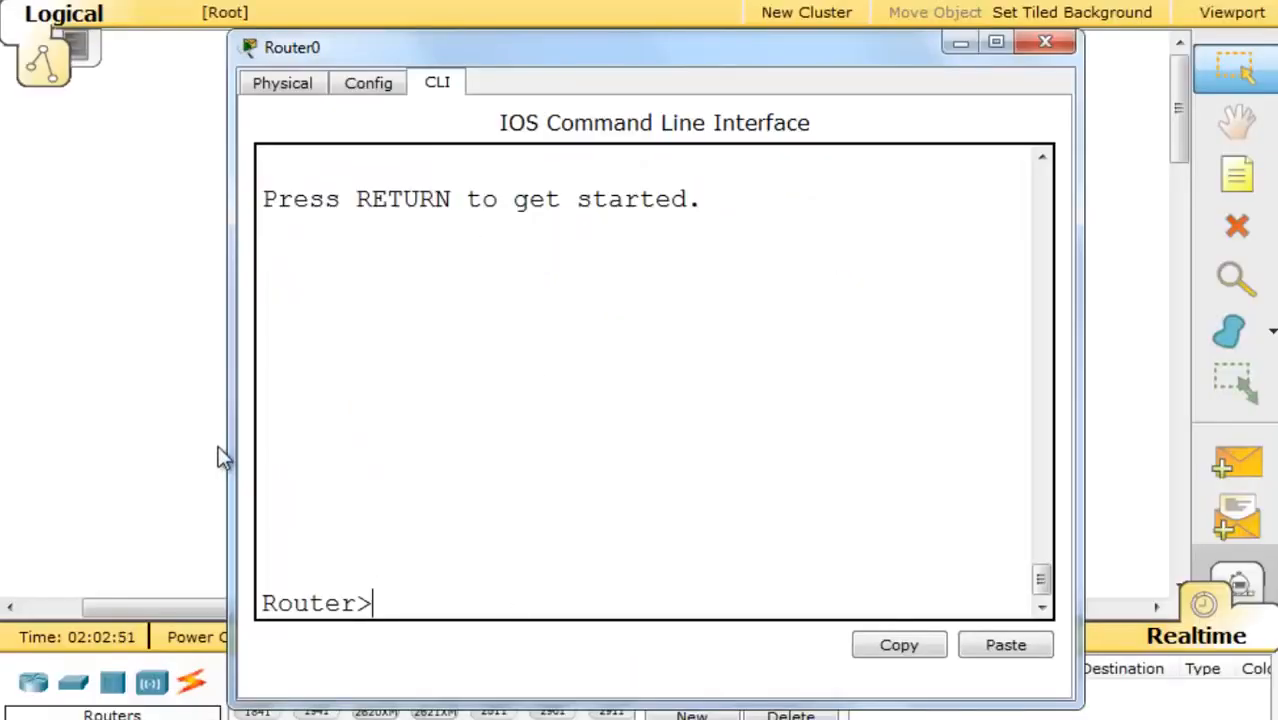
pyautogui.moveTo(231, 450); pyautogui.dragTo(28, 445)
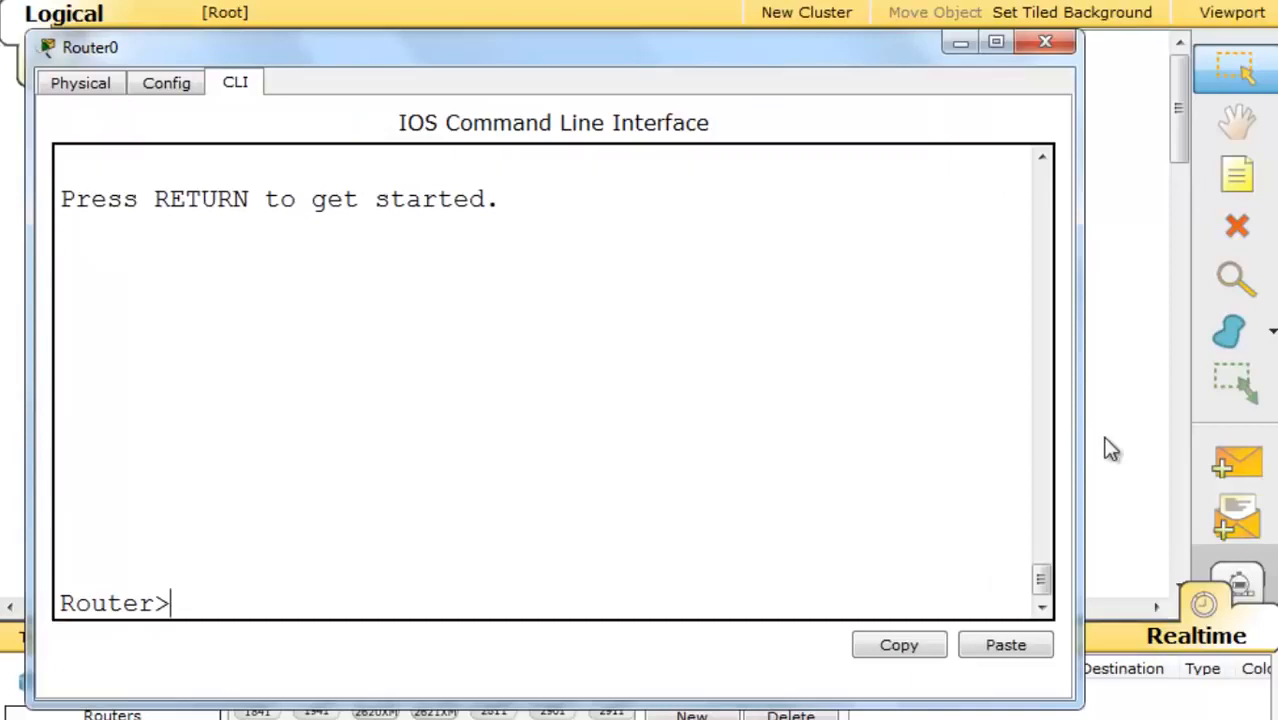
pyautogui.moveTo(1085, 440); pyautogui.dragTo(1163, 440)
pyautogui.write('en')
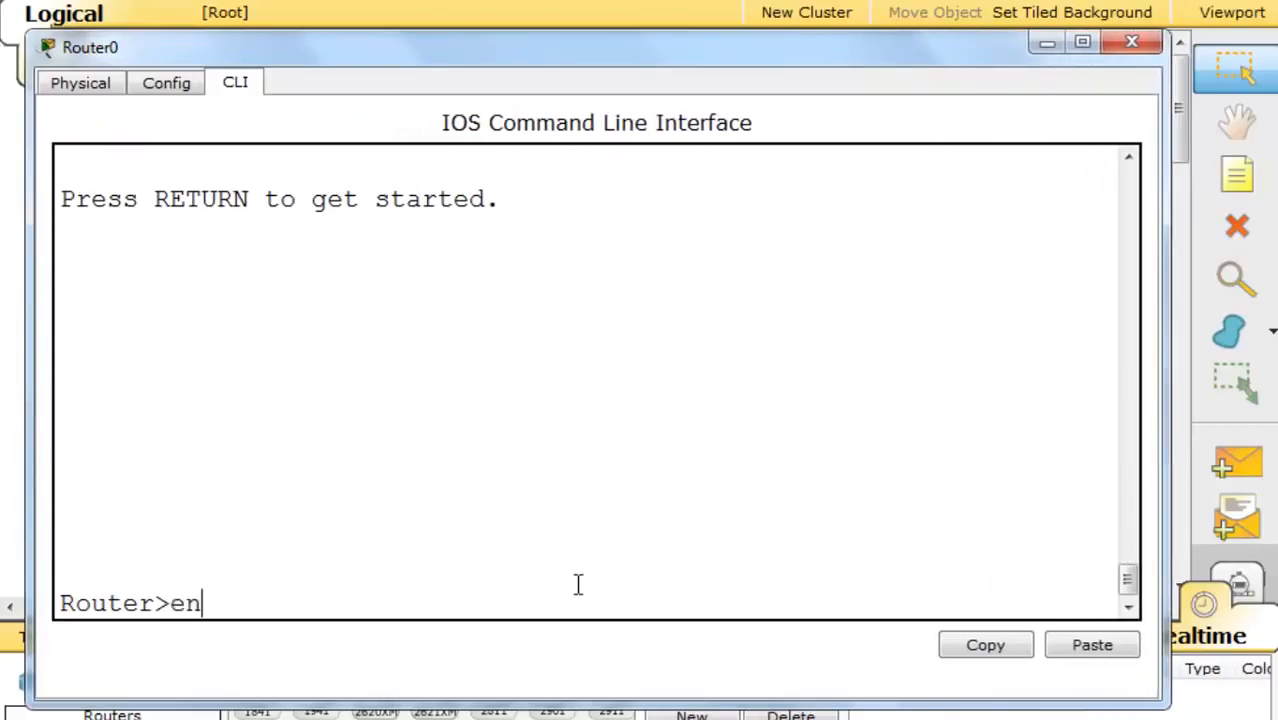
pyautogui.write('able')
pyautogui.press('Return')
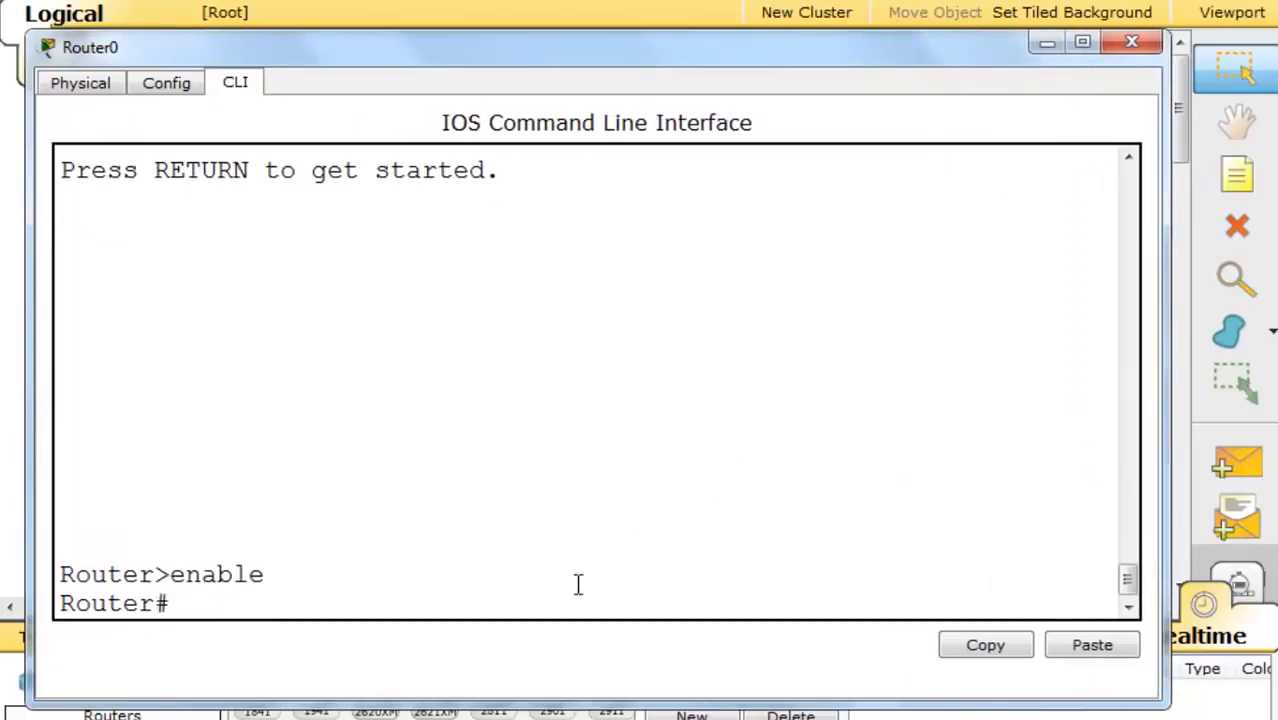
pyautogui.write('conf t')
pyautogui.press('Return')
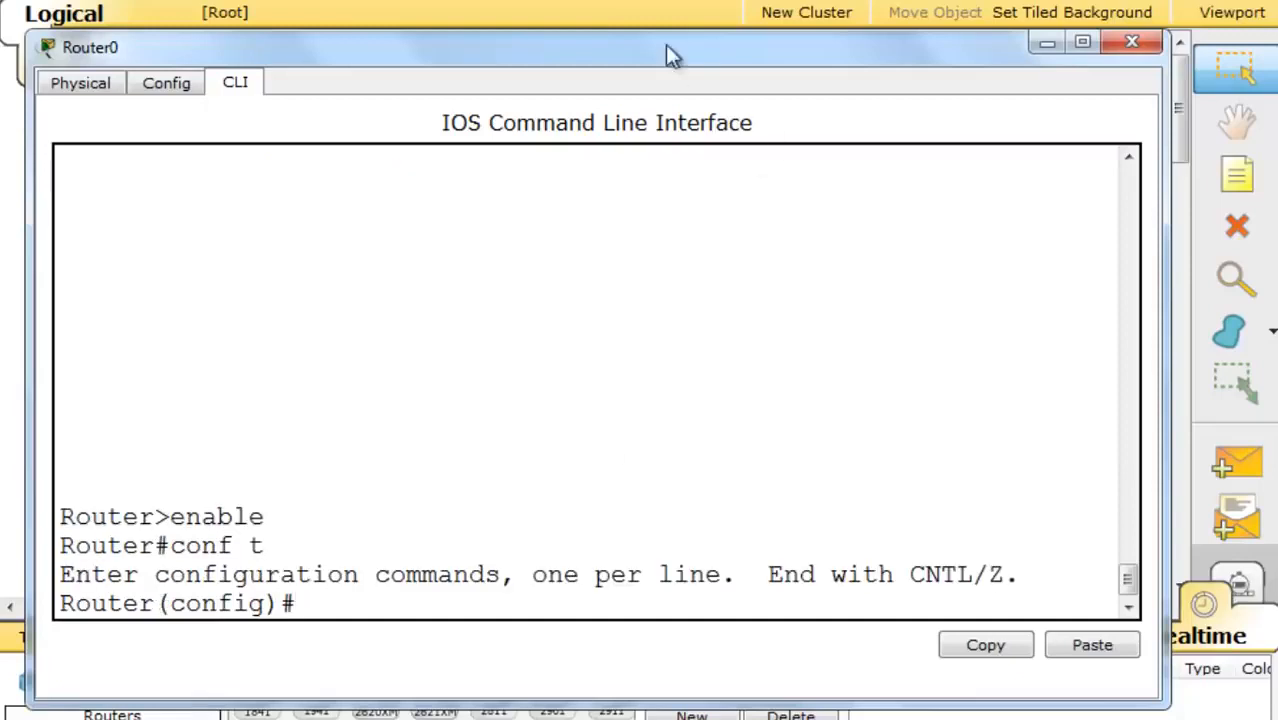
# - Under int g0/0, apply ipv6 address 2001:DB8:AAAA:A::1/64
pyautogui.moveTo(668, 61); pyautogui.dragTo(672, 3)
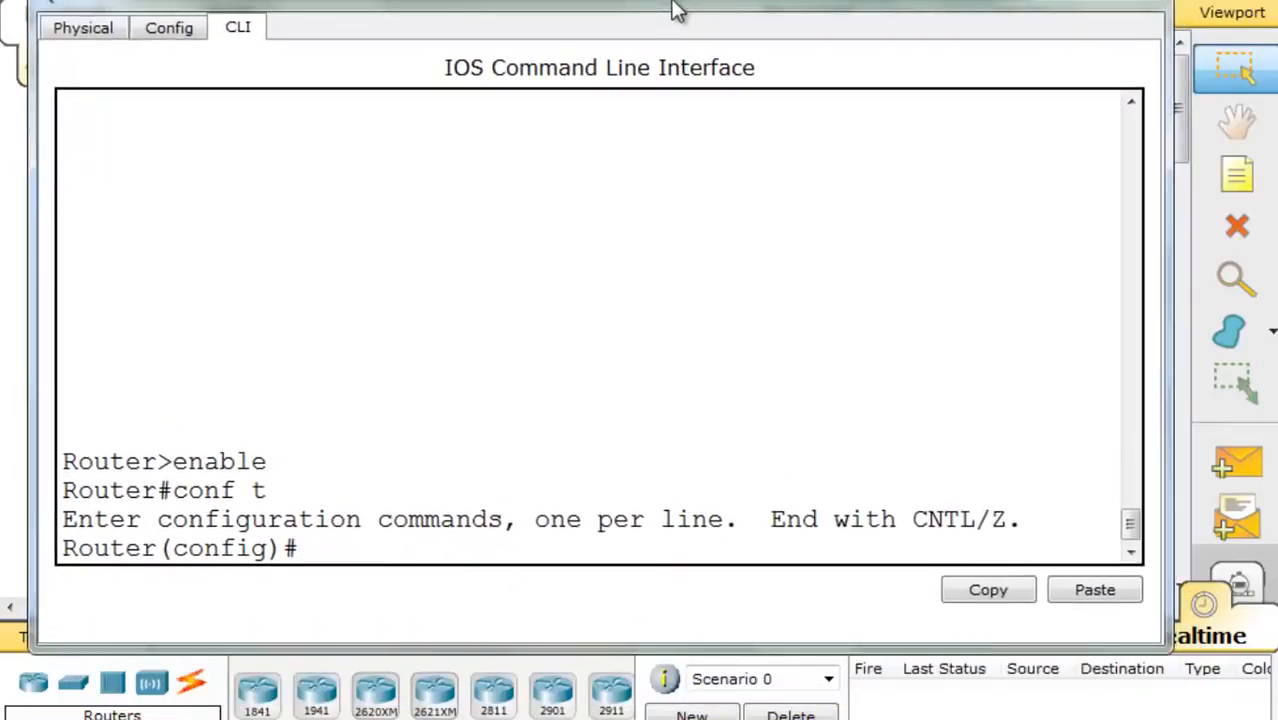
pyautogui.write('int g0')
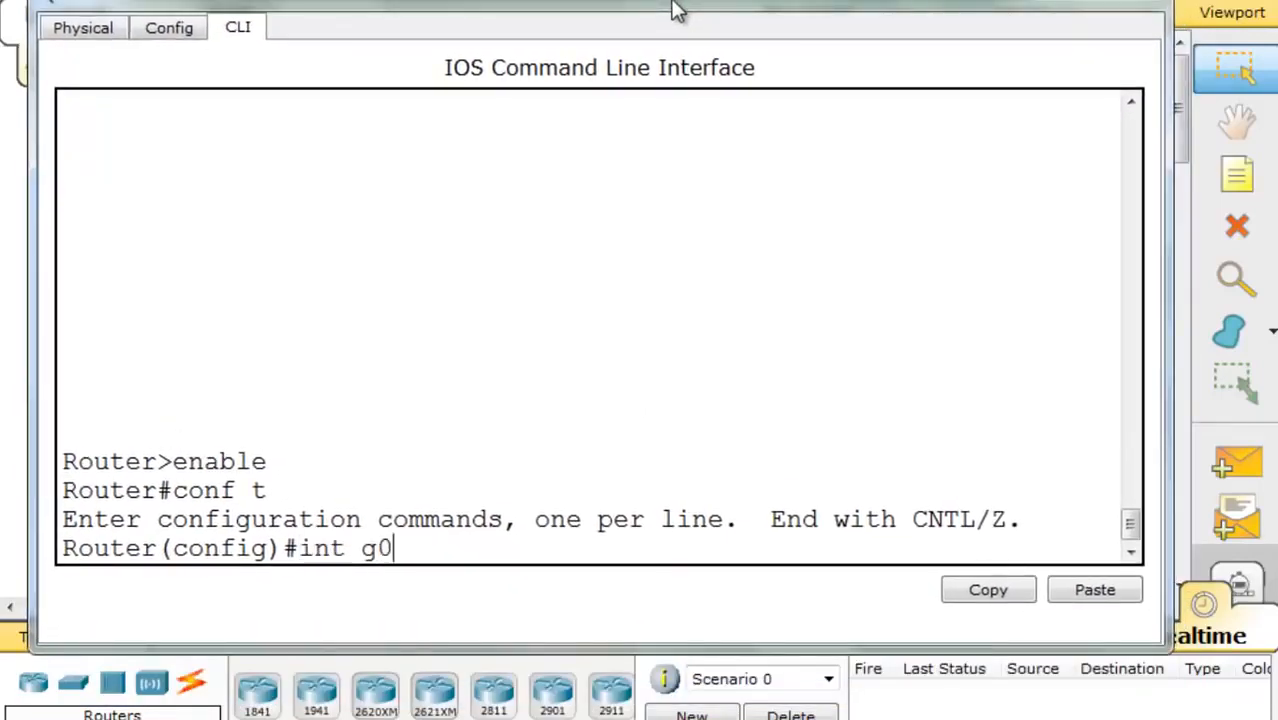
pyautogui.write('/0')
pyautogui.press('Return')
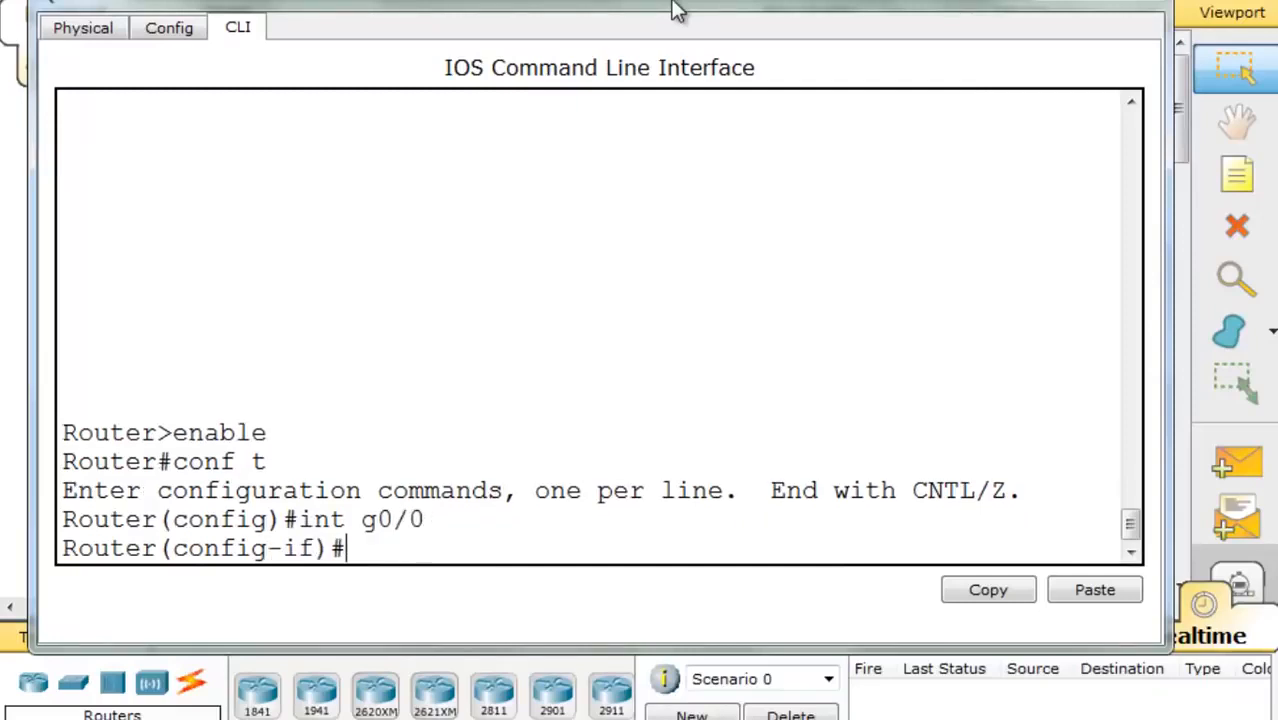
pyautogui.write('ipv6 ')
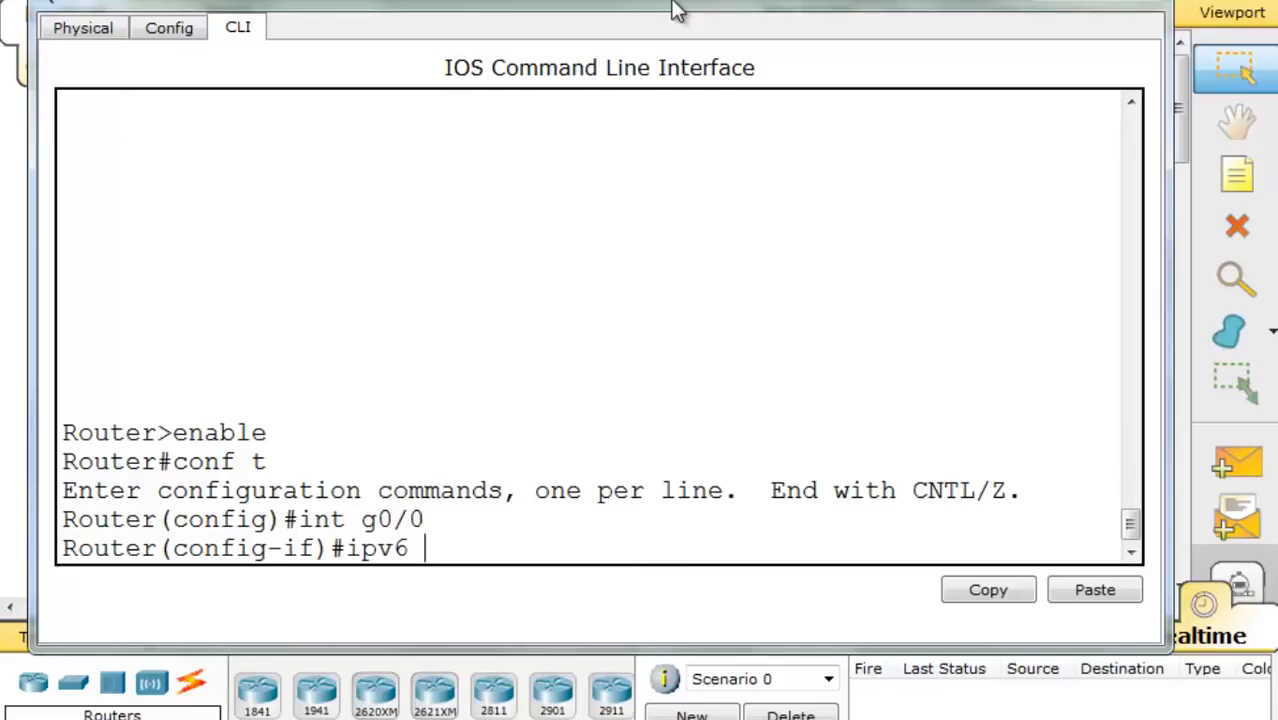
pyautogui.write('address ')
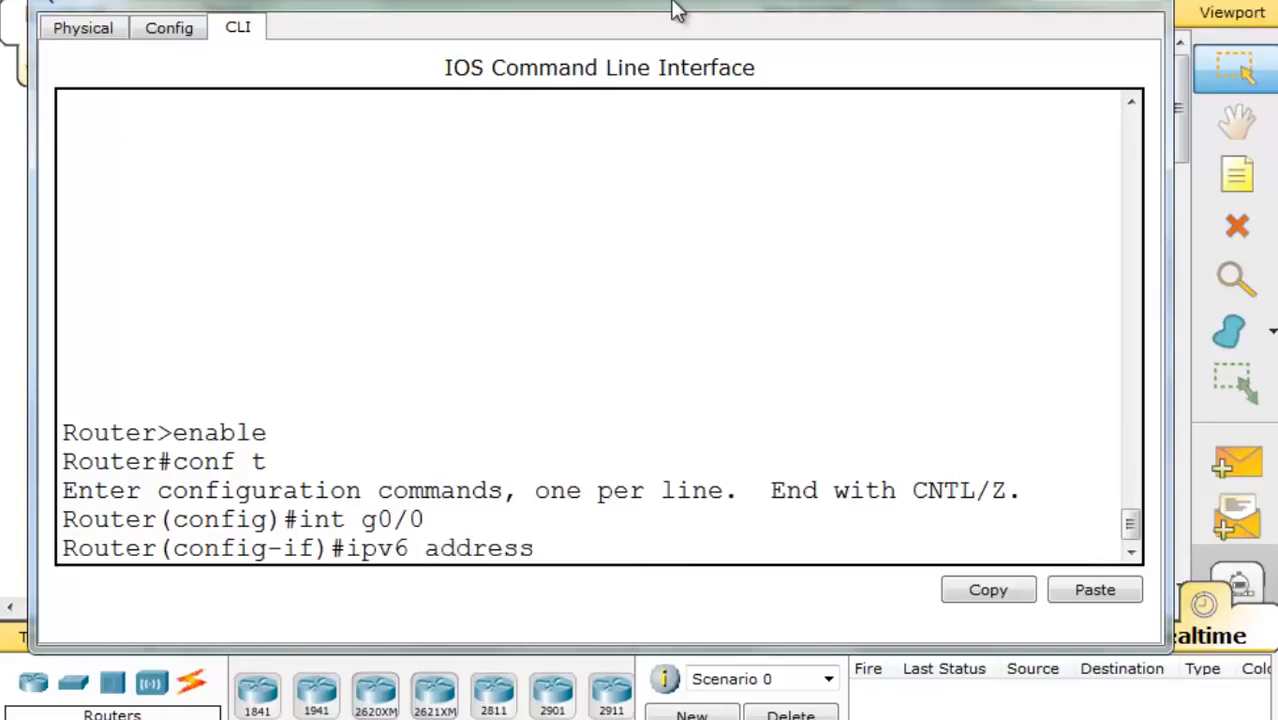
pyautogui.write('2001:DB8')
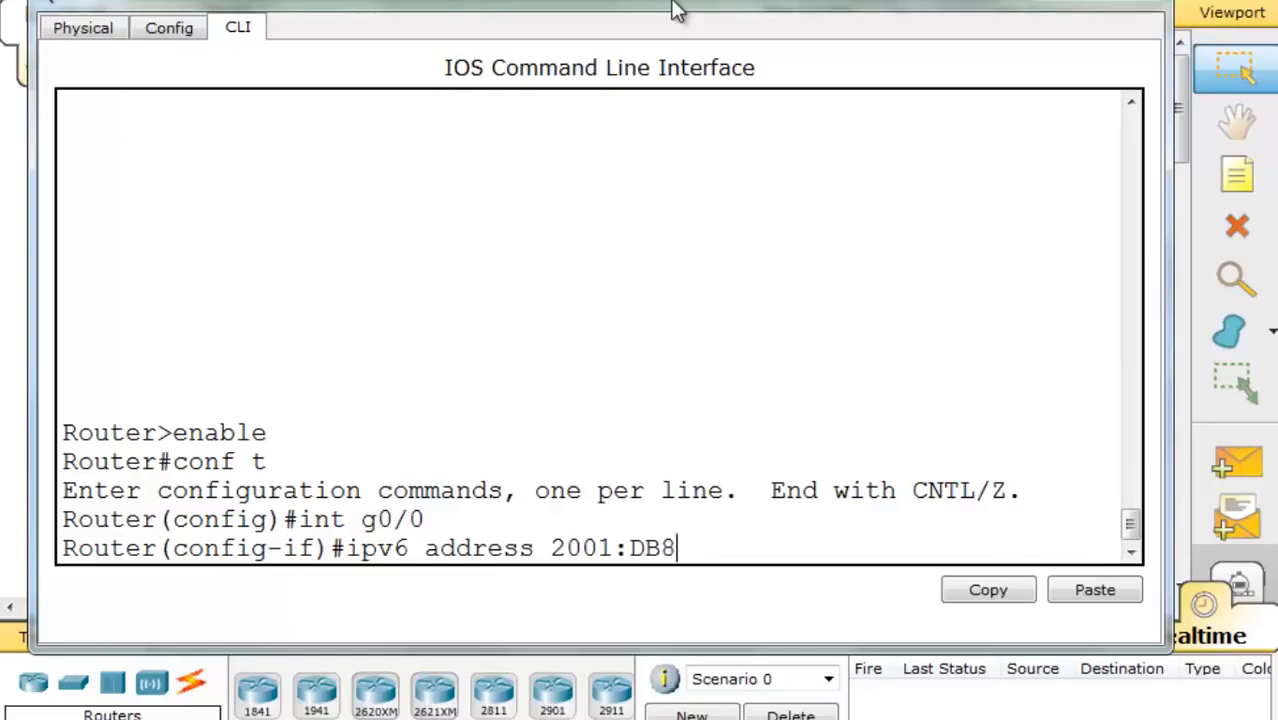
pyautogui.write(':AAAA:')
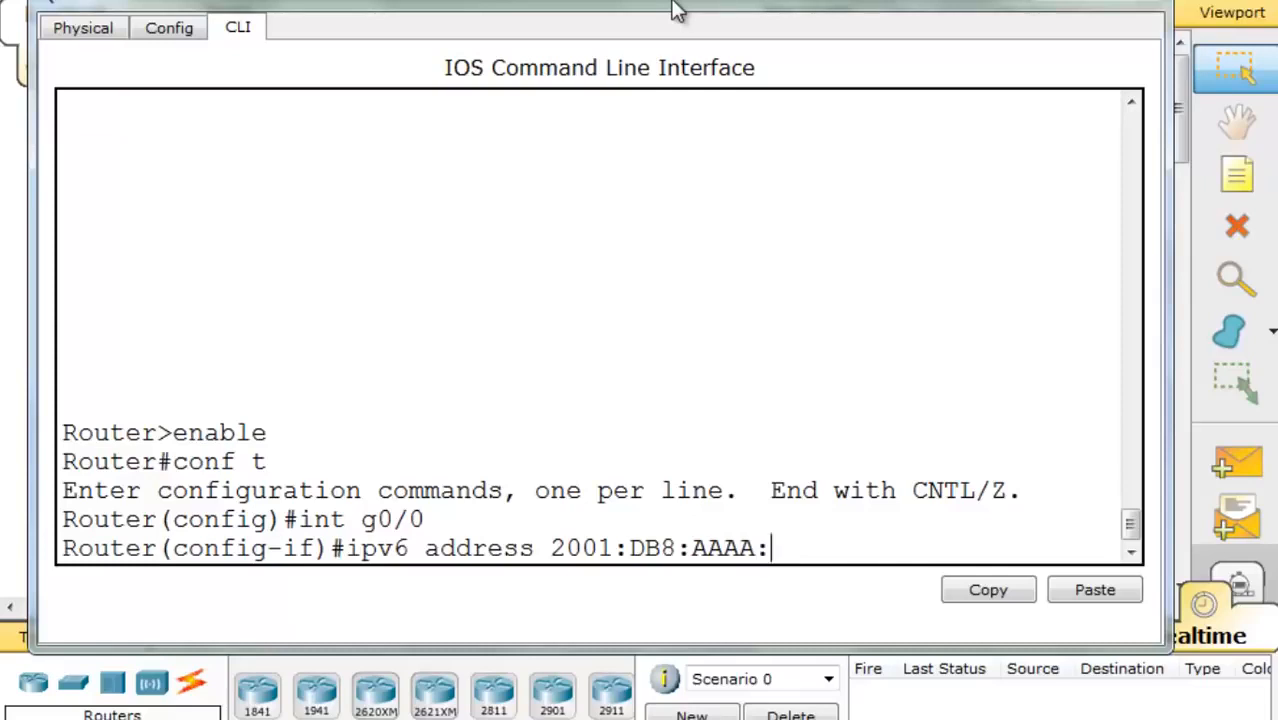
pyautogui.write('A::1/64')
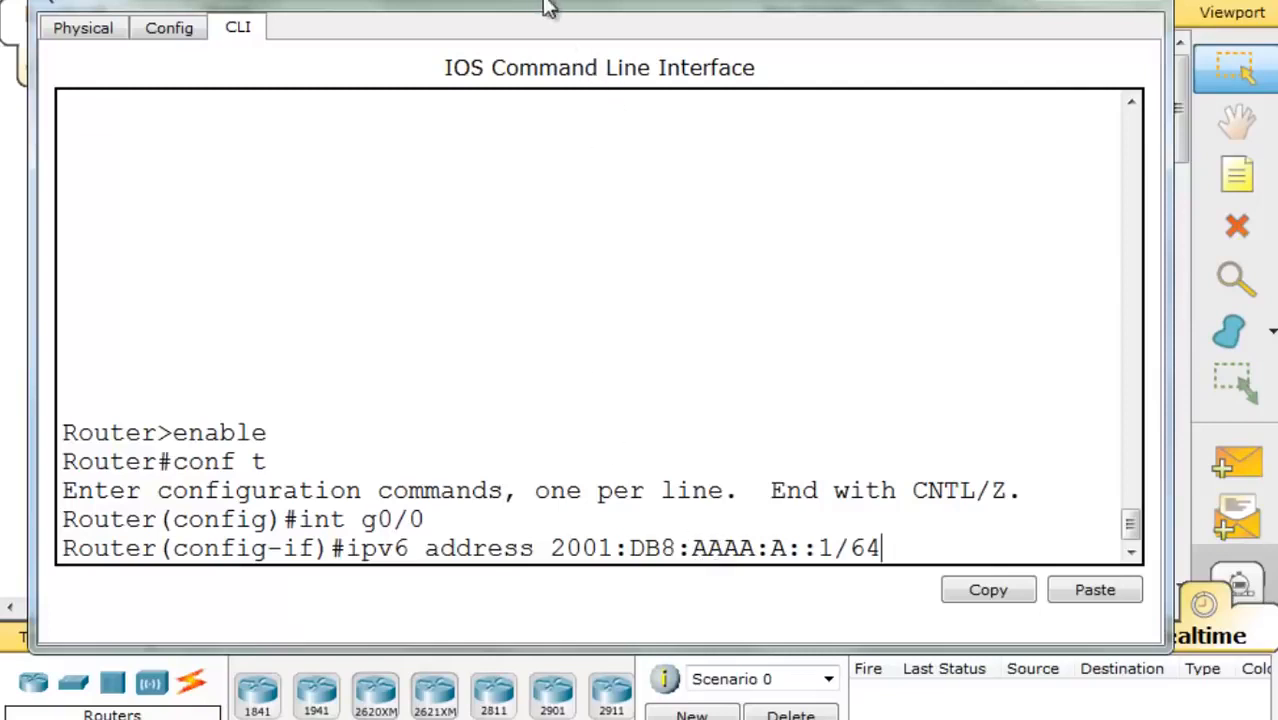
pyautogui.moveTo(545, 8); pyautogui.dragTo(563, 28)
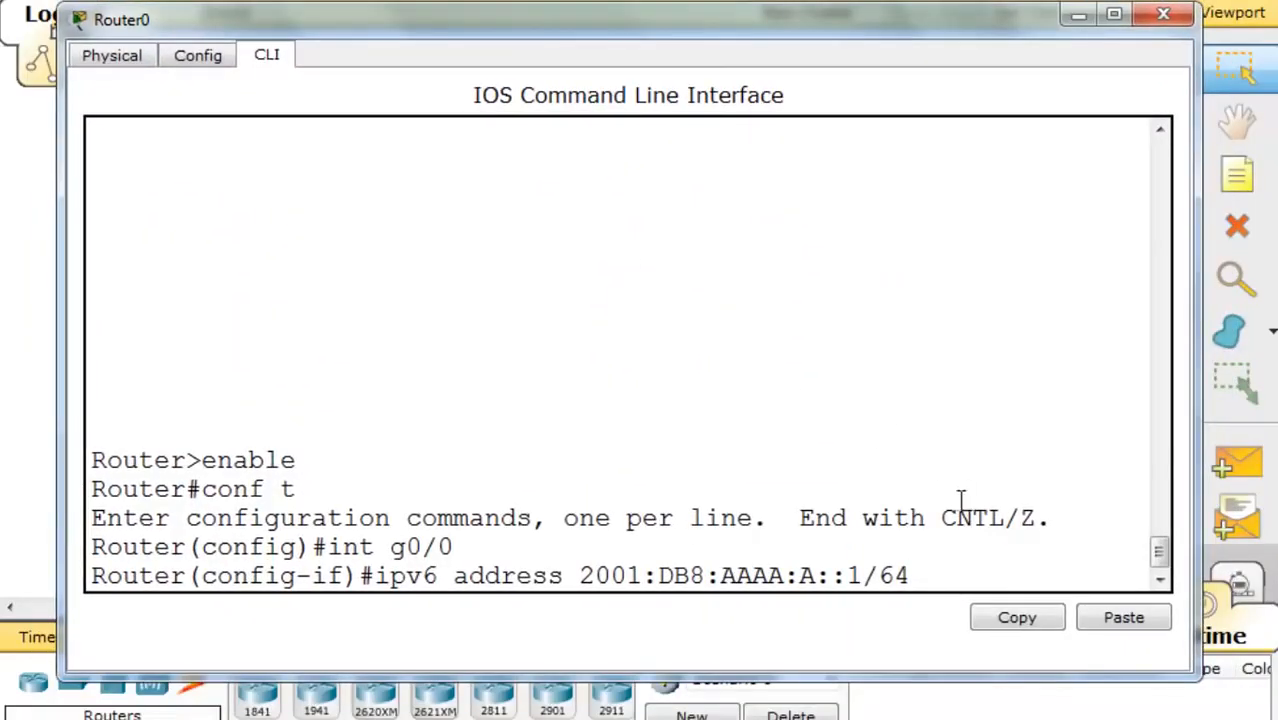
pyautogui.press('Return')
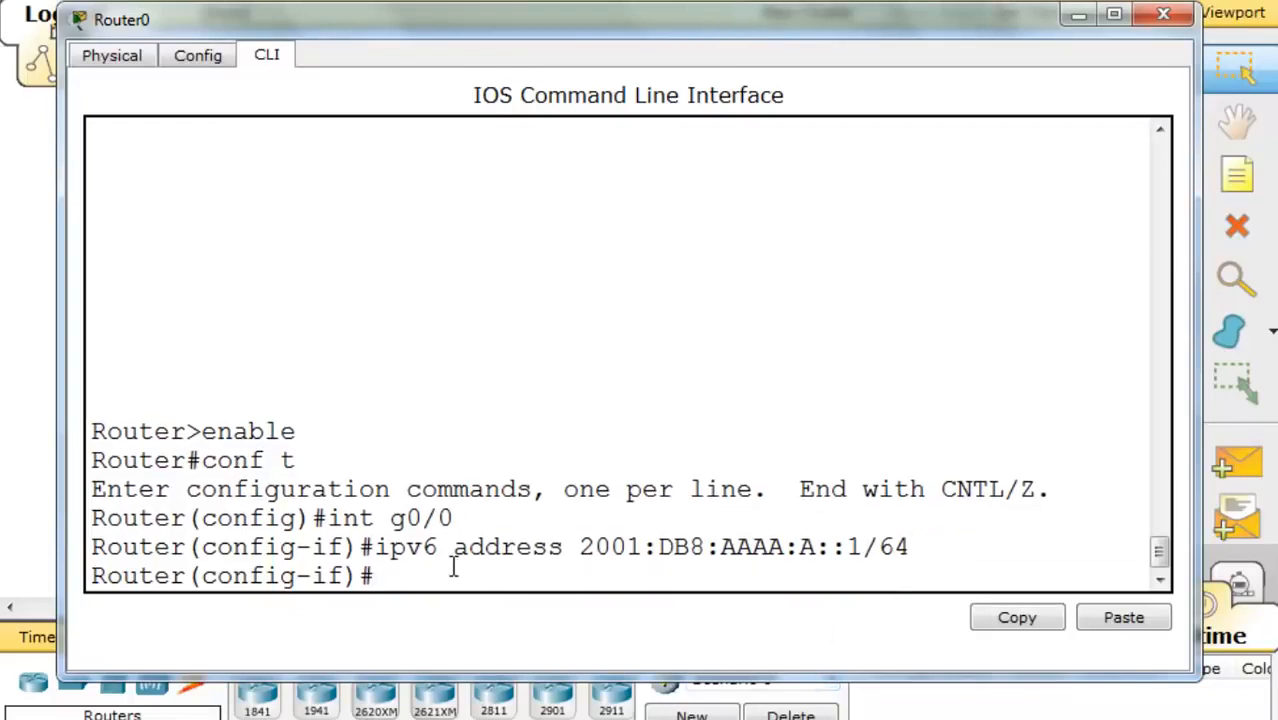
# - Bring G0/0 up with no shut, then switch to interface g0/1
pyautogui.write('no sh')
pyautogui.write('ut')
pyautogui.press('Return')
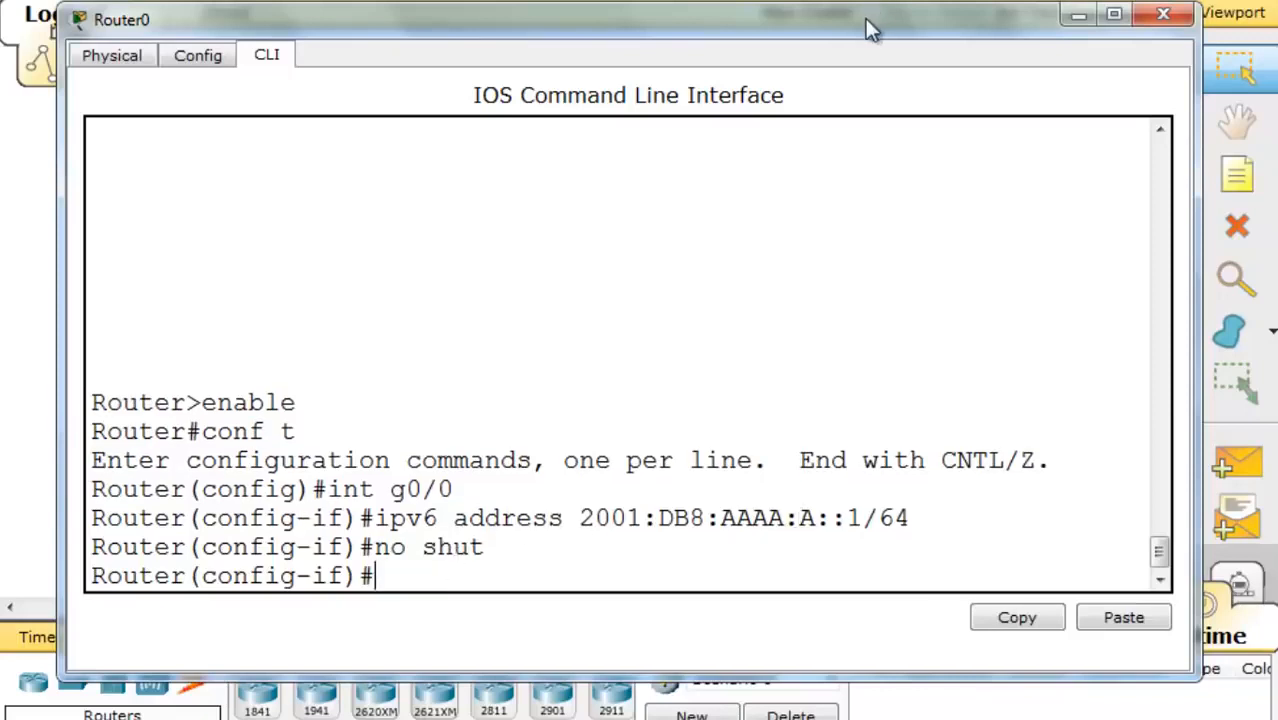
pyautogui.press('Up')
pyautogui.press('Up')
pyautogui.press('Up')
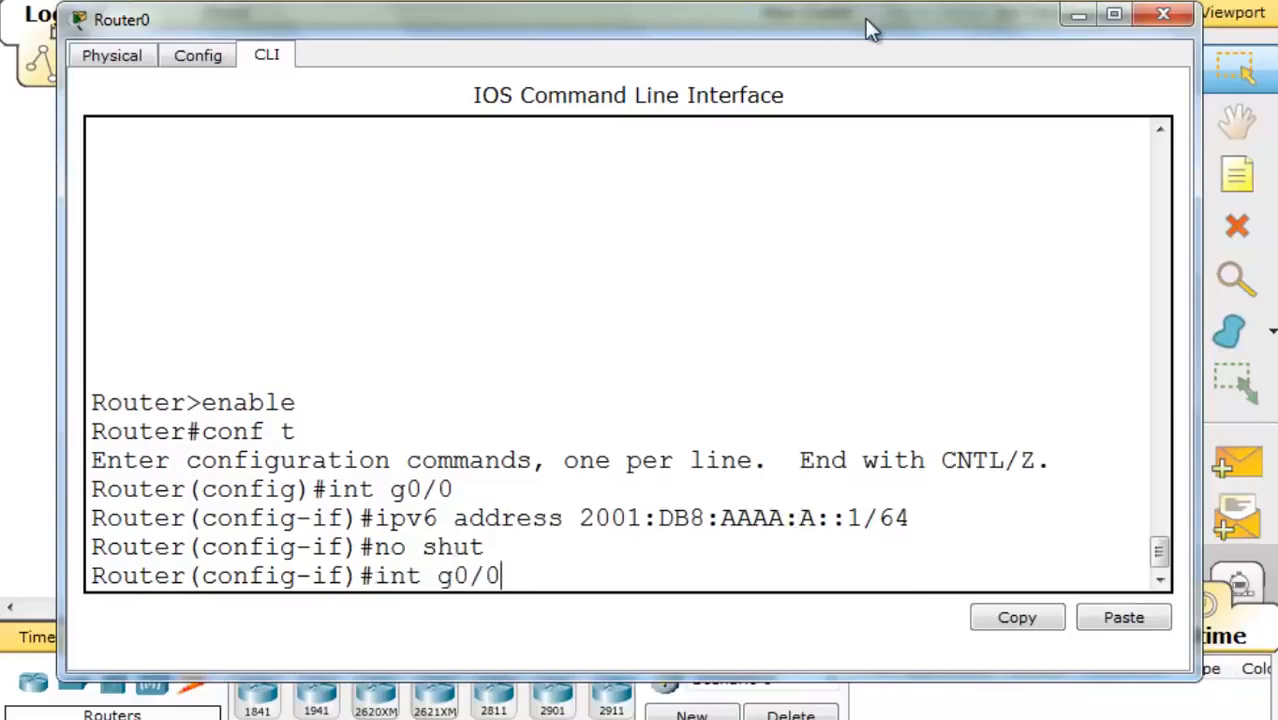
pyautogui.press('BackSpace')
pyautogui.write('1')
pyautogui.press('Return')
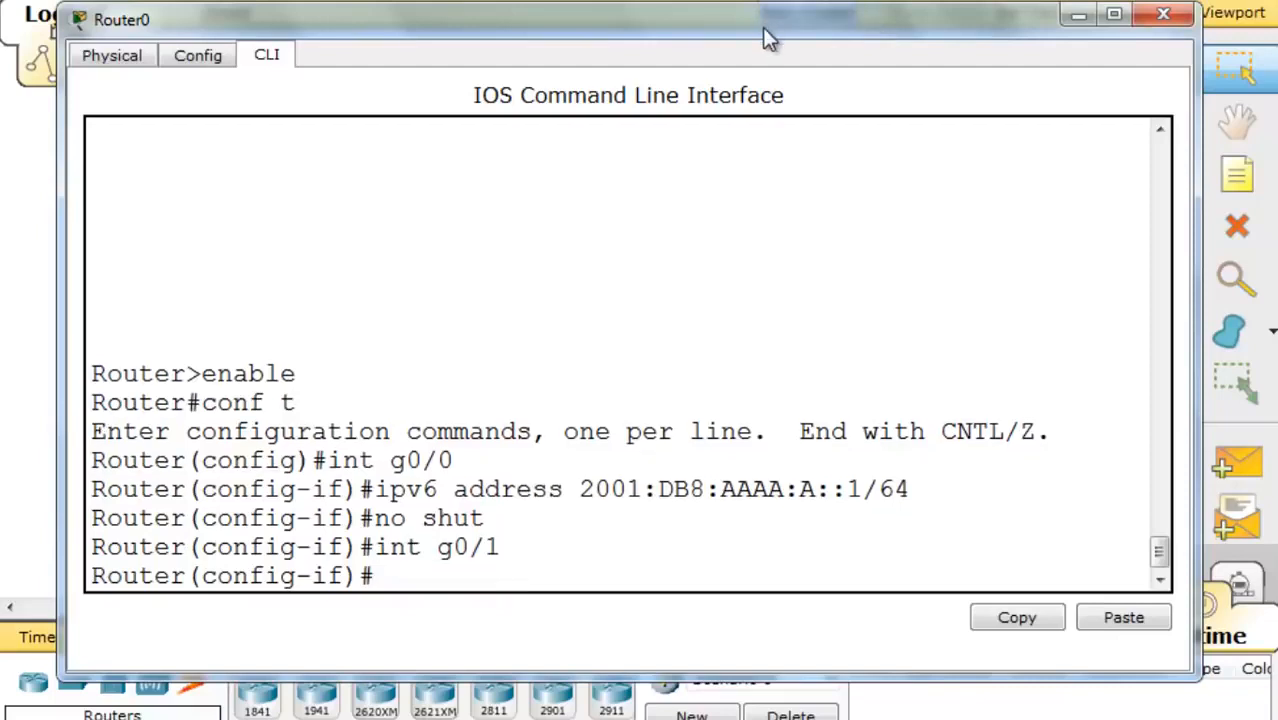
# - Give G0/1 the IPv6 address 2001:DB8:AAAA:B::1/64 by editing the recalled command
pyautogui.moveTo(762, 27); pyautogui.dragTo(781, 9)
pyautogui.press('Up')
pyautogui.press('Up')
pyautogui.press('Up')
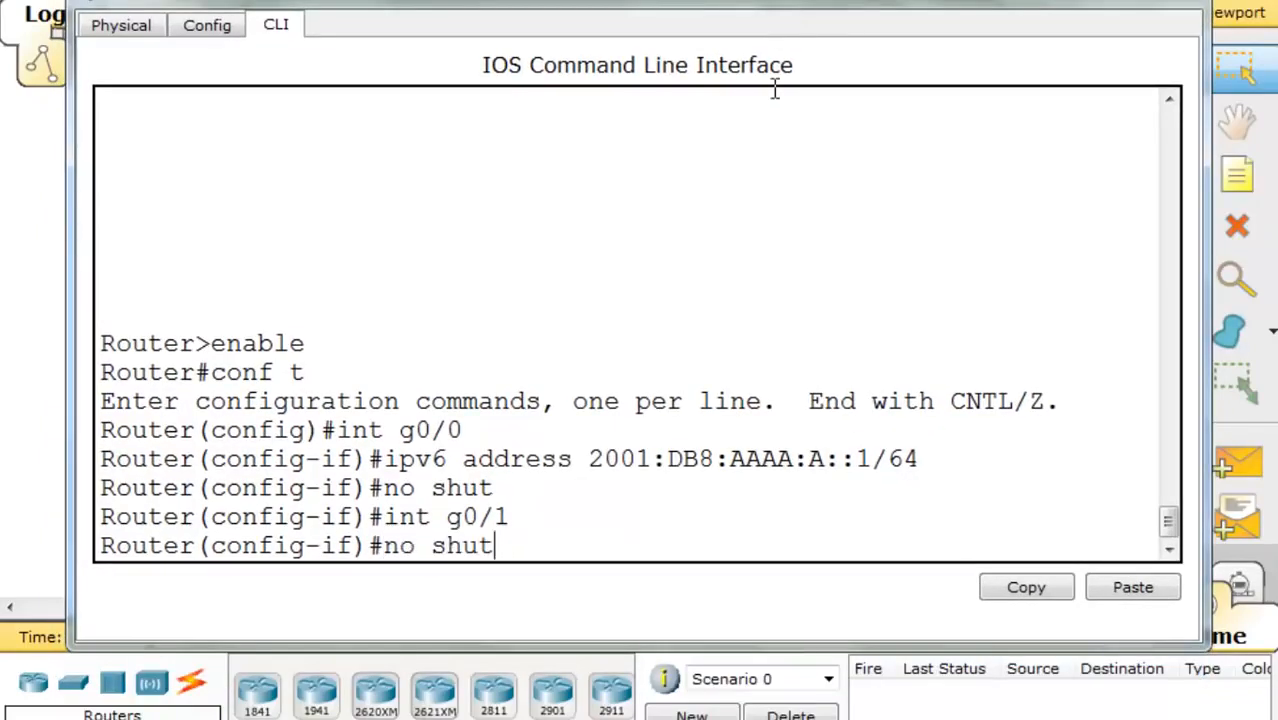
pyautogui.press('Left')
pyautogui.press('Left')
pyautogui.press('Left')
pyautogui.press('Left')
pyautogui.press('Left')
pyautogui.press('Left')
pyautogui.press('Left')
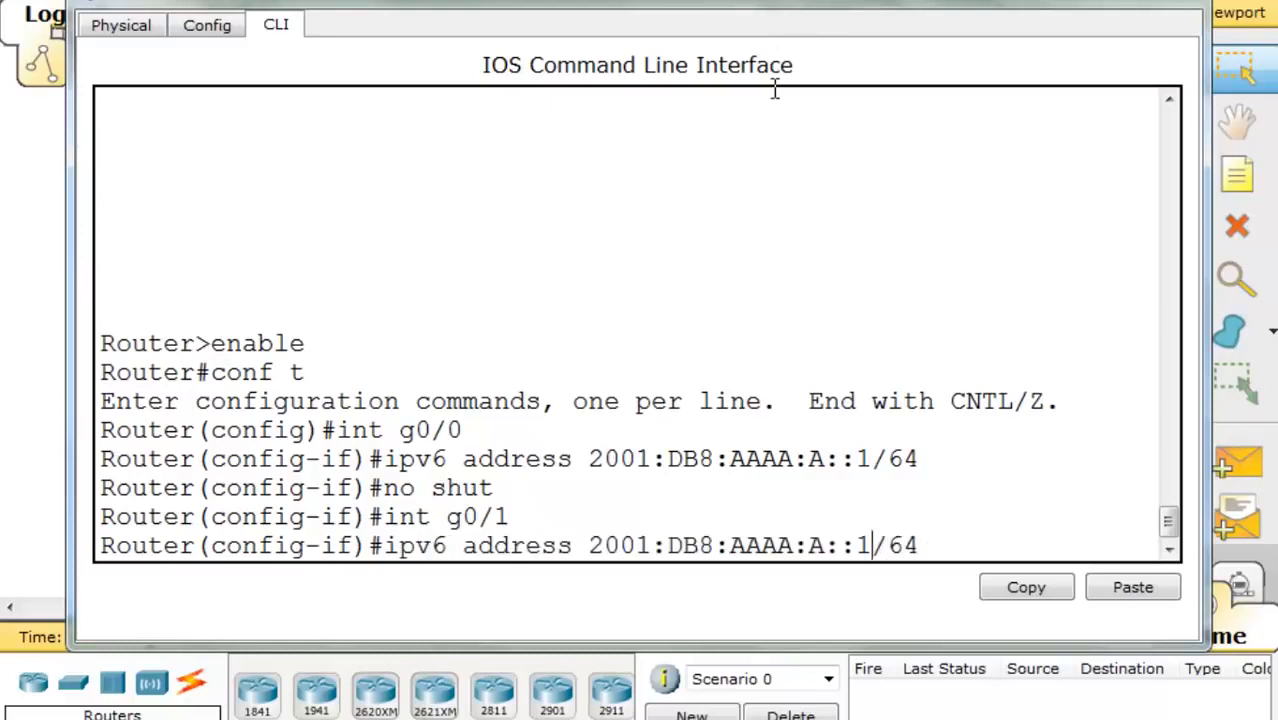
pyautogui.press('Right')
pyautogui.press('BackSpace')
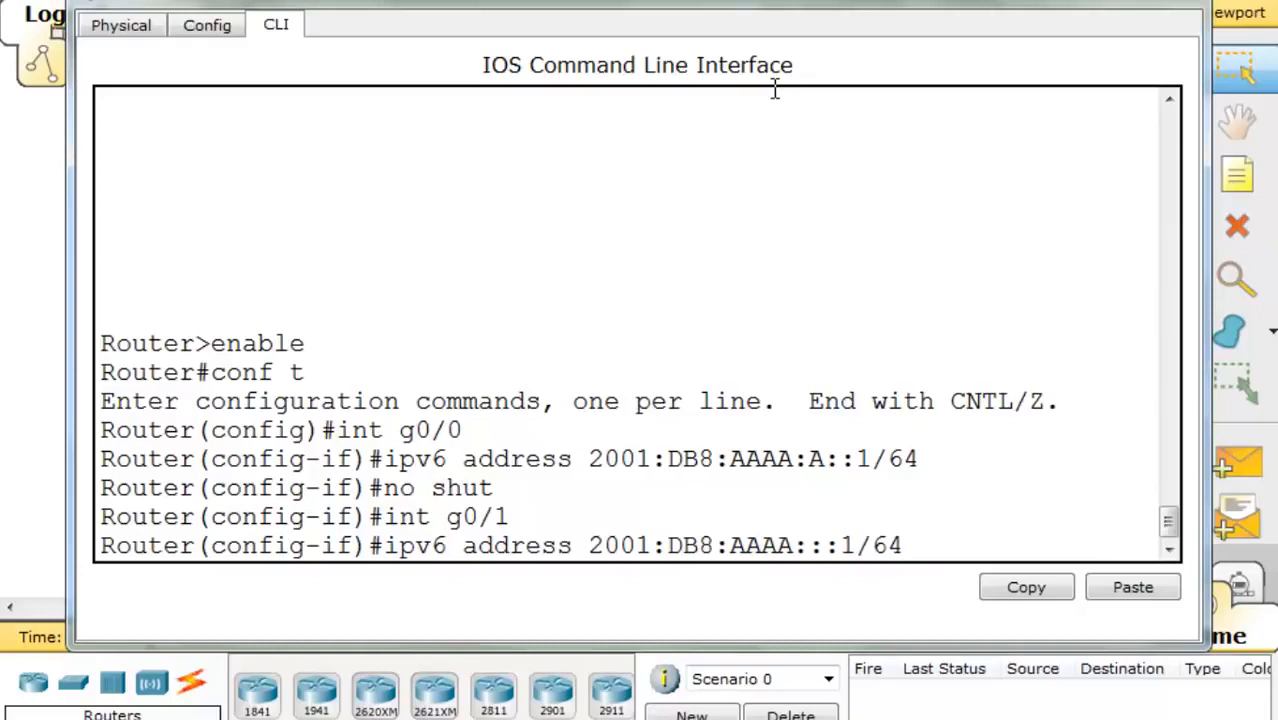
pyautogui.write('B')
pyautogui.press('Right')
pyautogui.press('Right')
pyautogui.press('Right')
pyautogui.press('Right')
pyautogui.press('Right')
pyautogui.press('Right')
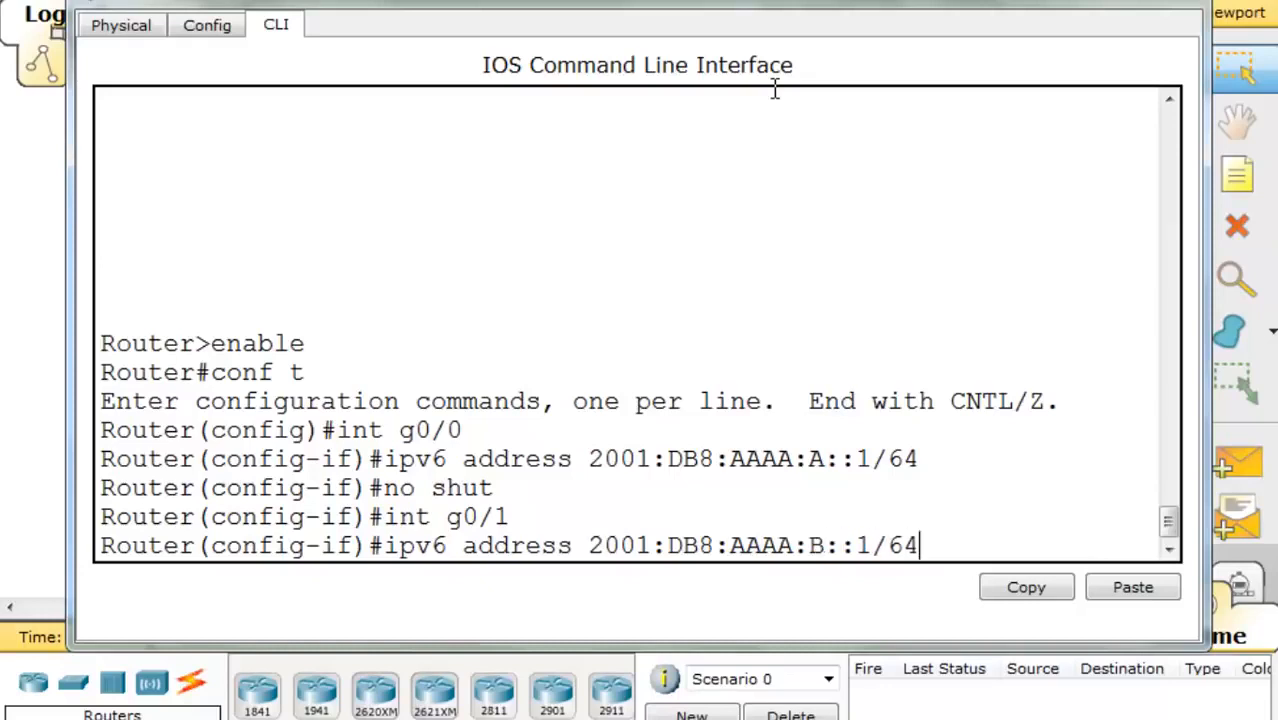
pyautogui.press('Return')
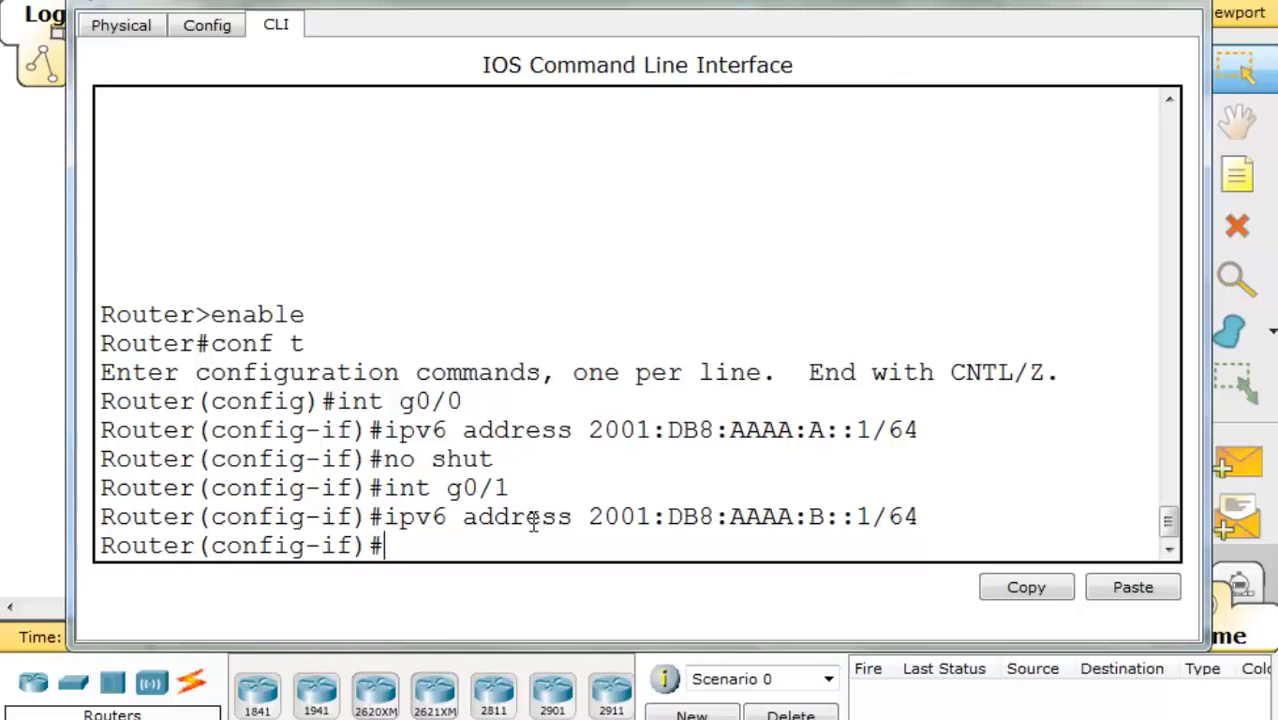
pyautogui.click(1182, 8)
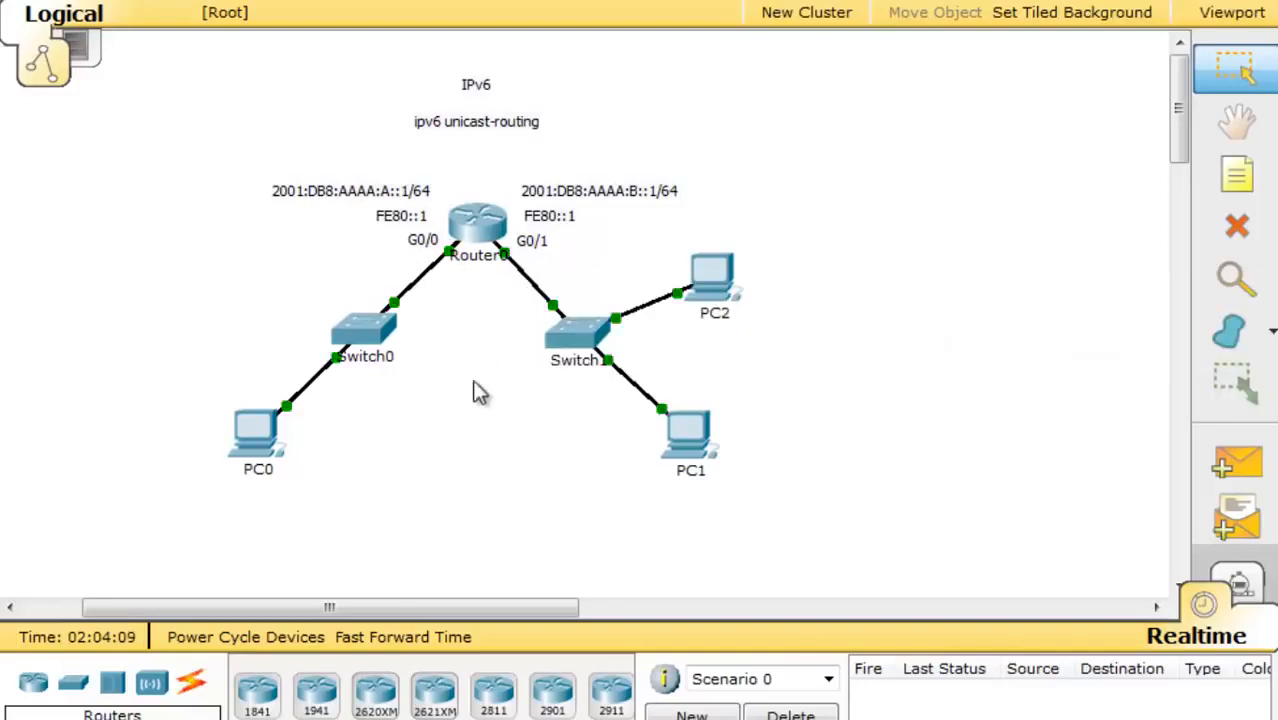
# - Set PC1 to IPv6 Auto Config, getting a 2001:DB8:AAAA:B address with gateway FE80::1
pyautogui.click(690, 438)
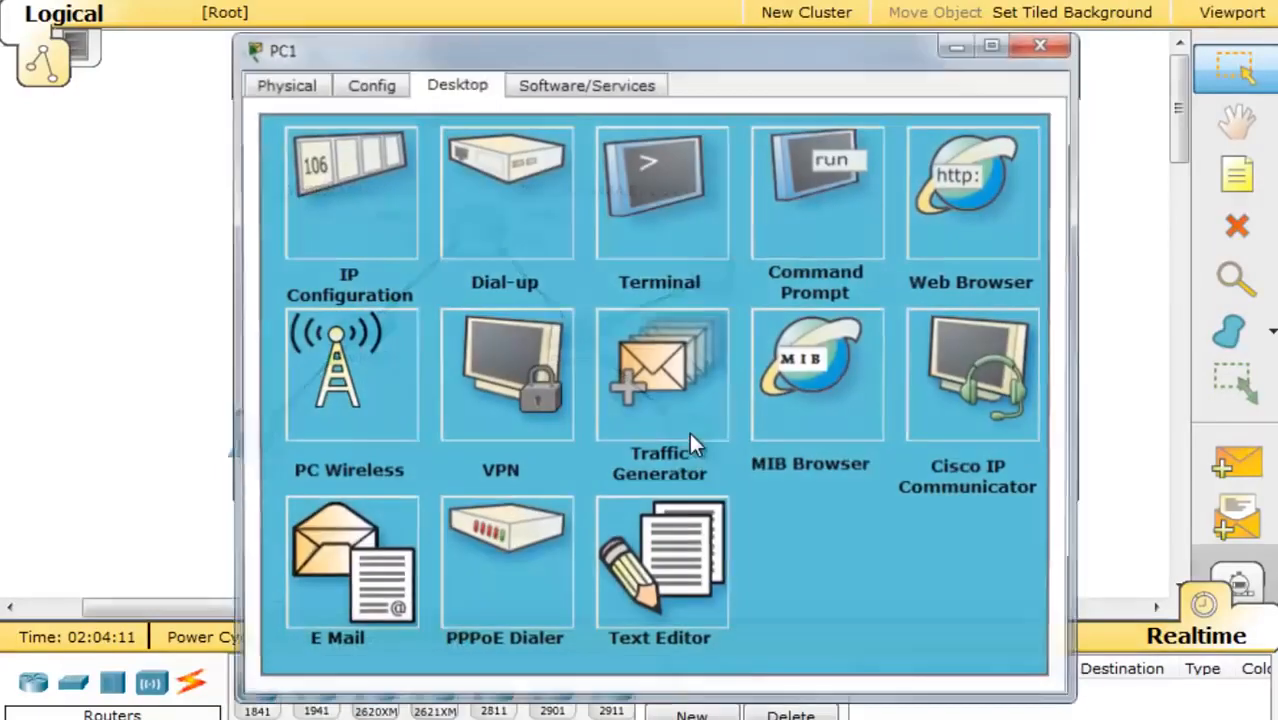
pyautogui.click(356, 180)
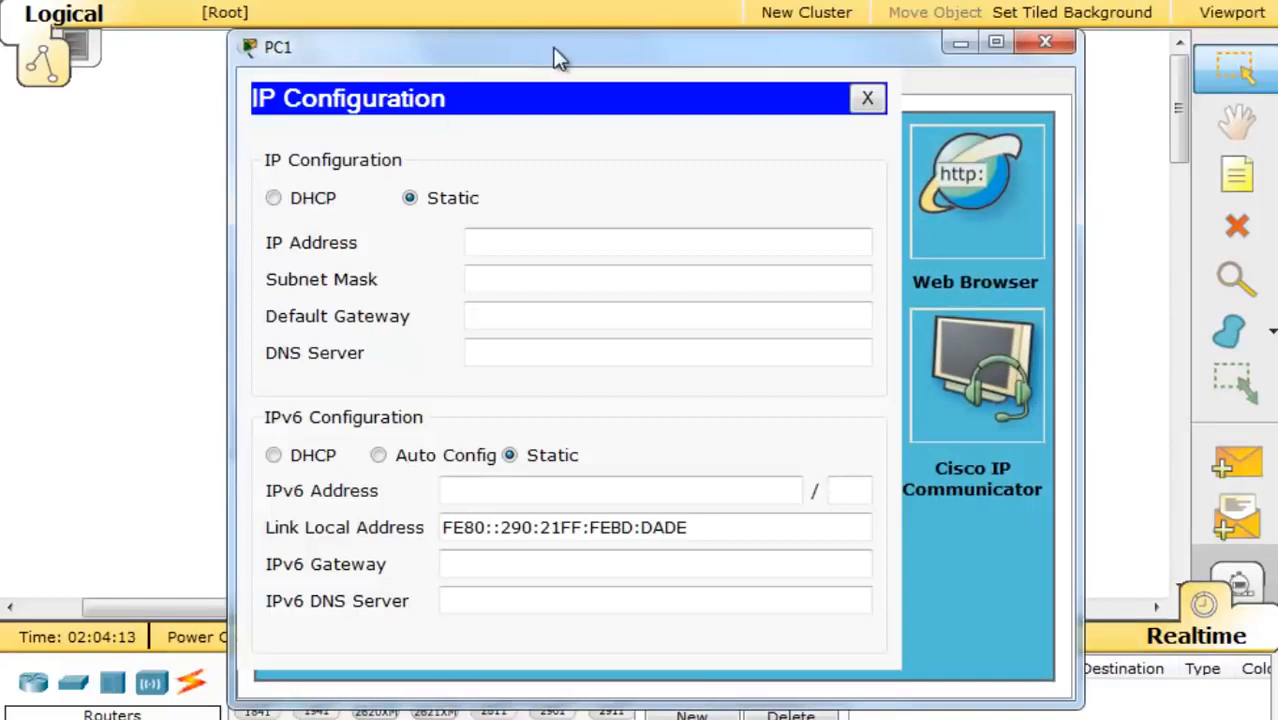
pyautogui.moveTo(559, 52); pyautogui.dragTo(488, 2)
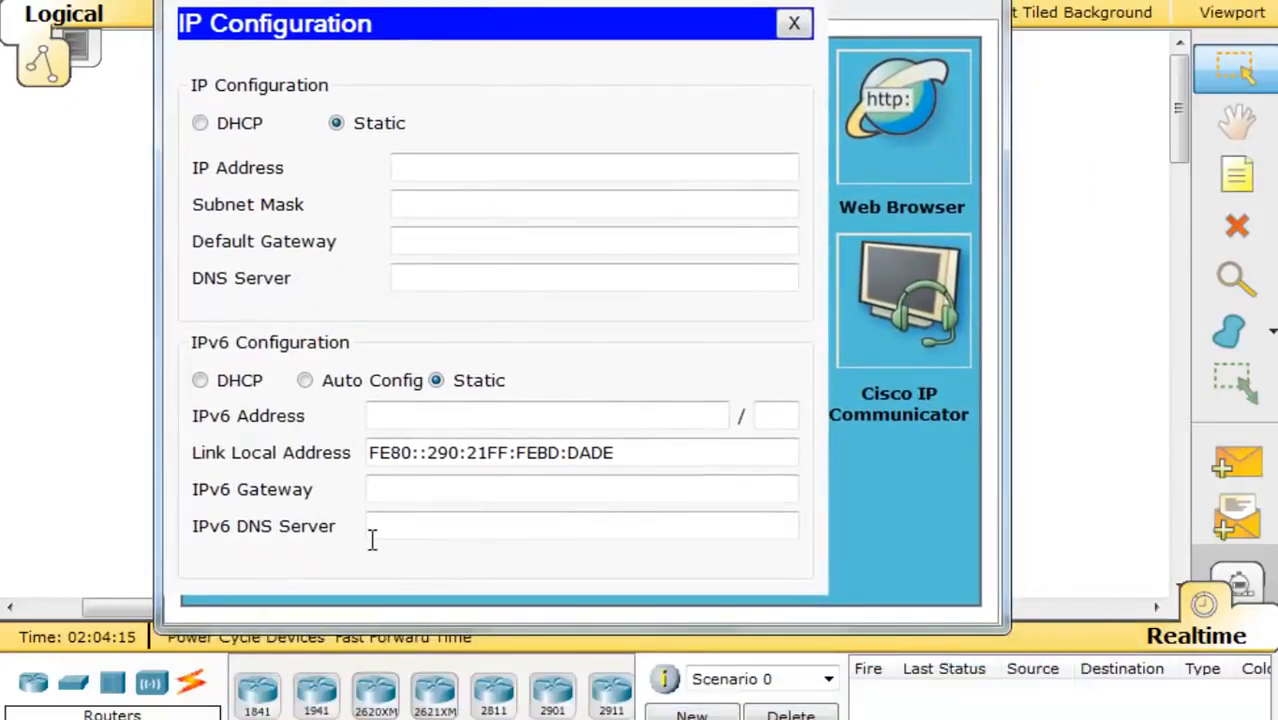
pyautogui.click(398, 419)
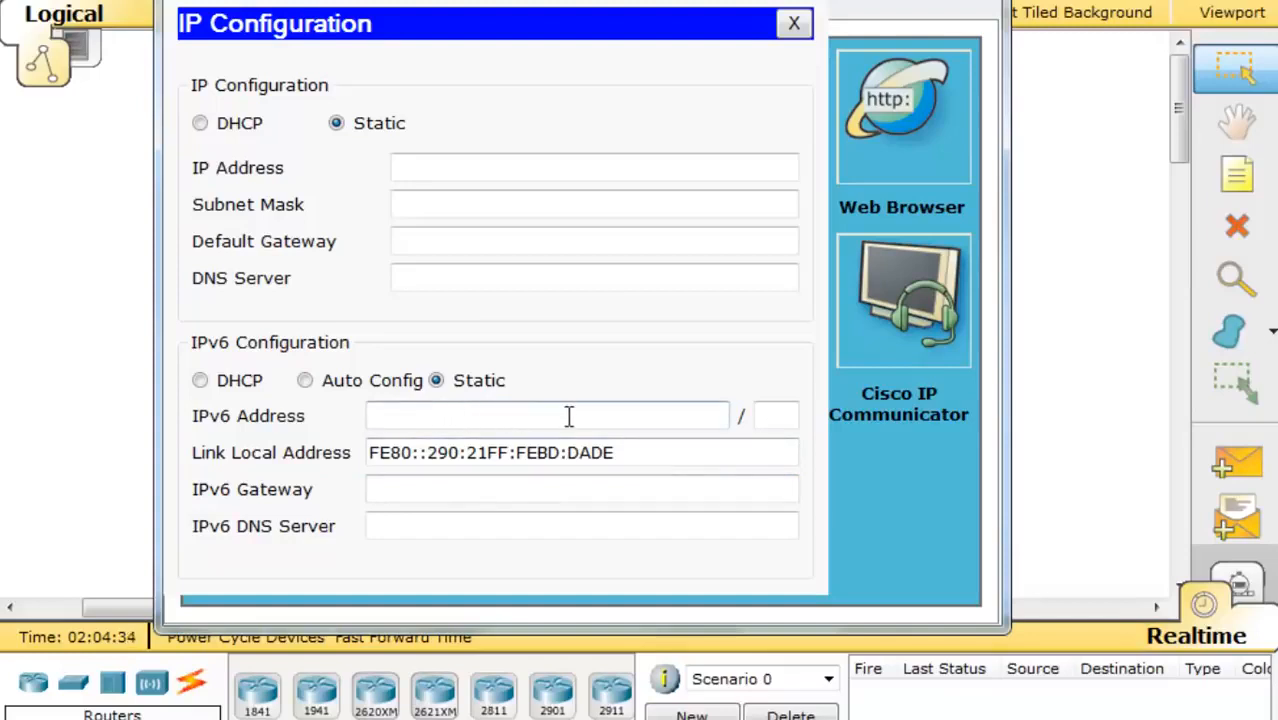
pyautogui.click(388, 489)
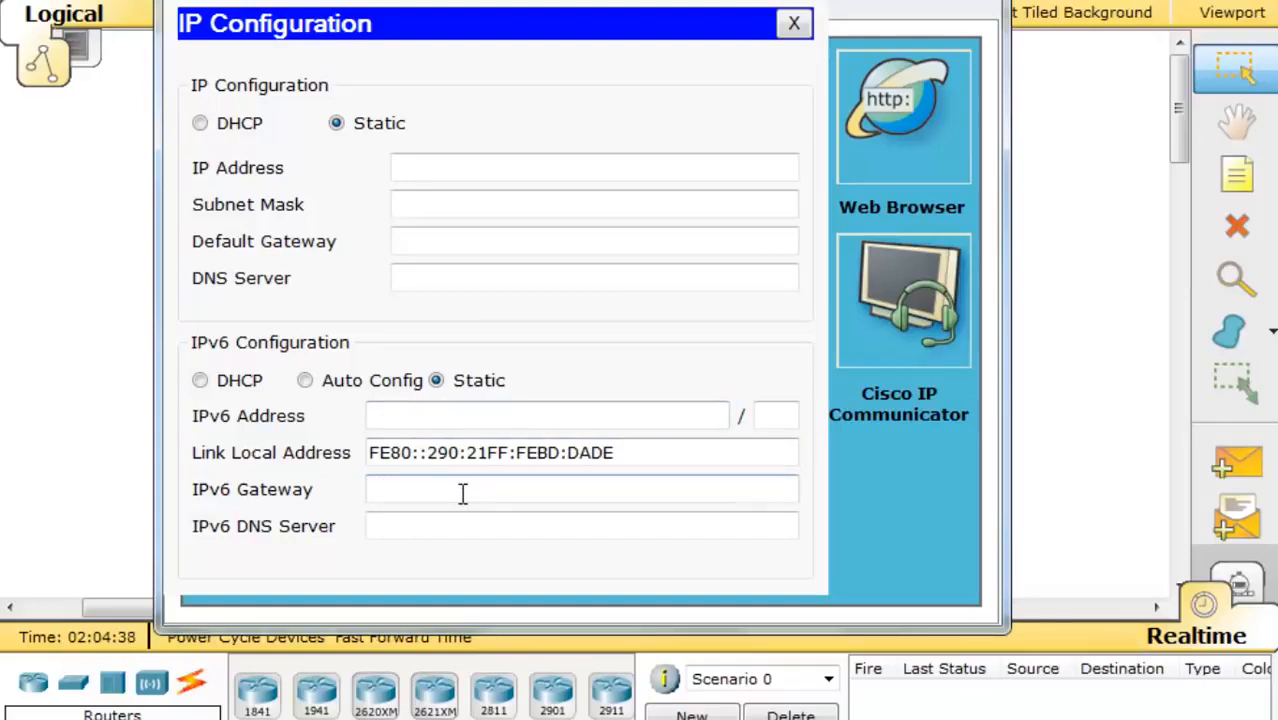
pyautogui.click(305, 381)
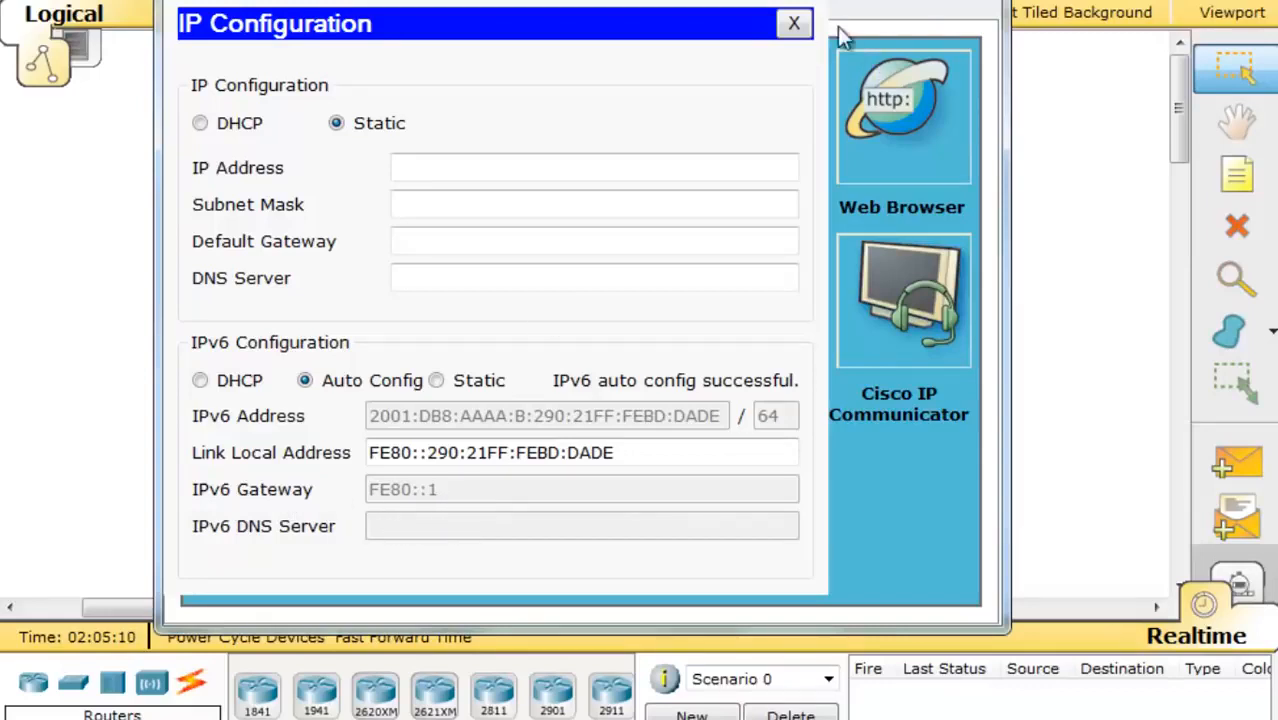
pyautogui.click(800, 28)
pyautogui.click(971, 0)
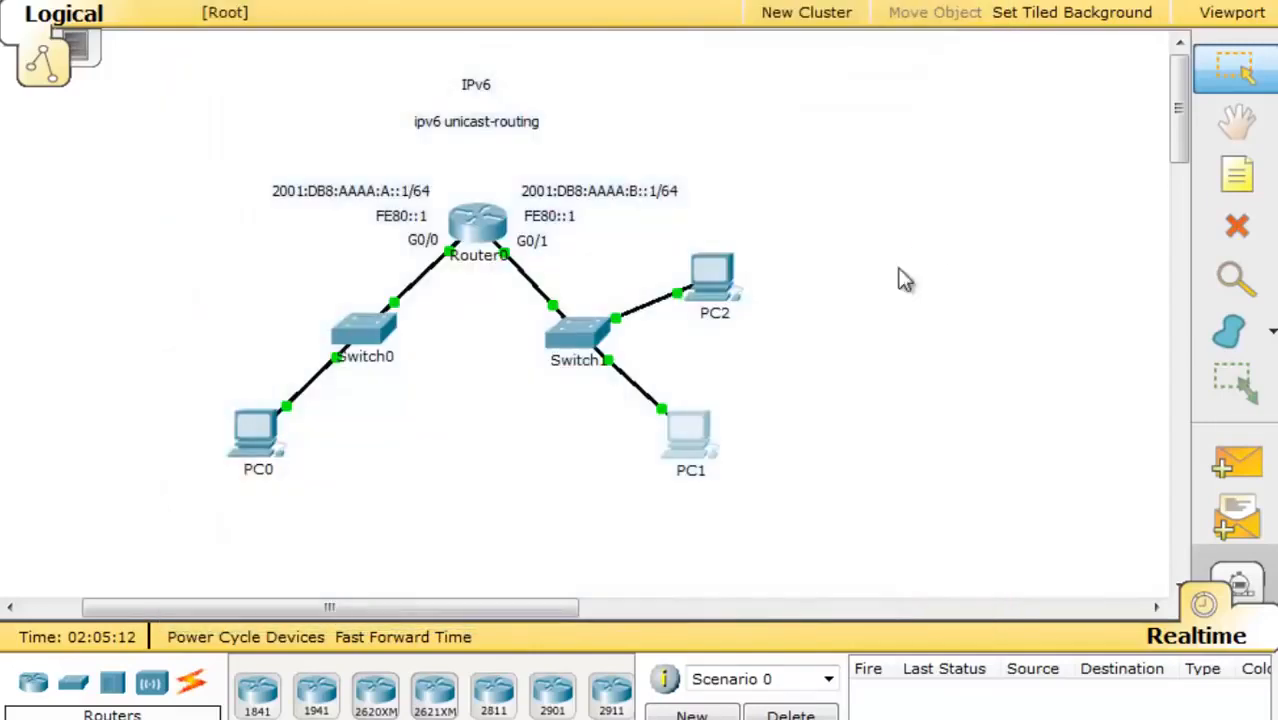
# - Switch PC2's IPv6 setting to Auto Config, then close PC2's window
pyautogui.click(712, 293)
pyautogui.click(409, 190)
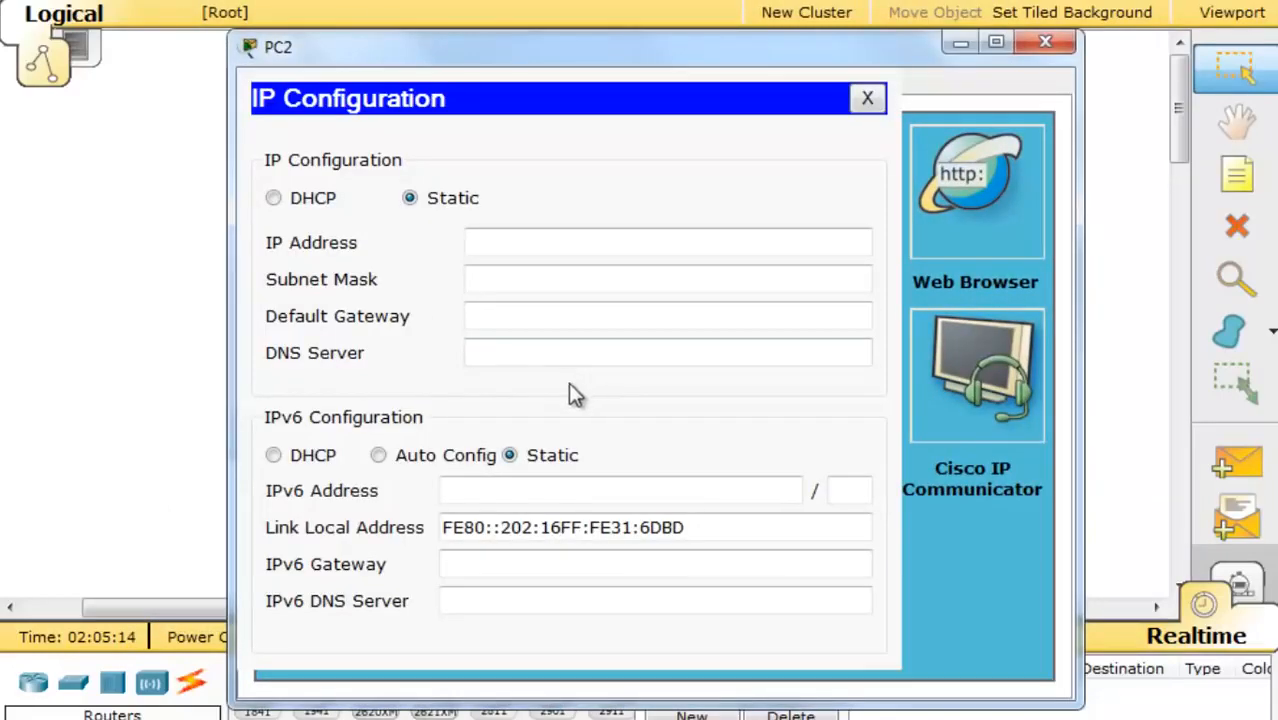
pyautogui.click(379, 457)
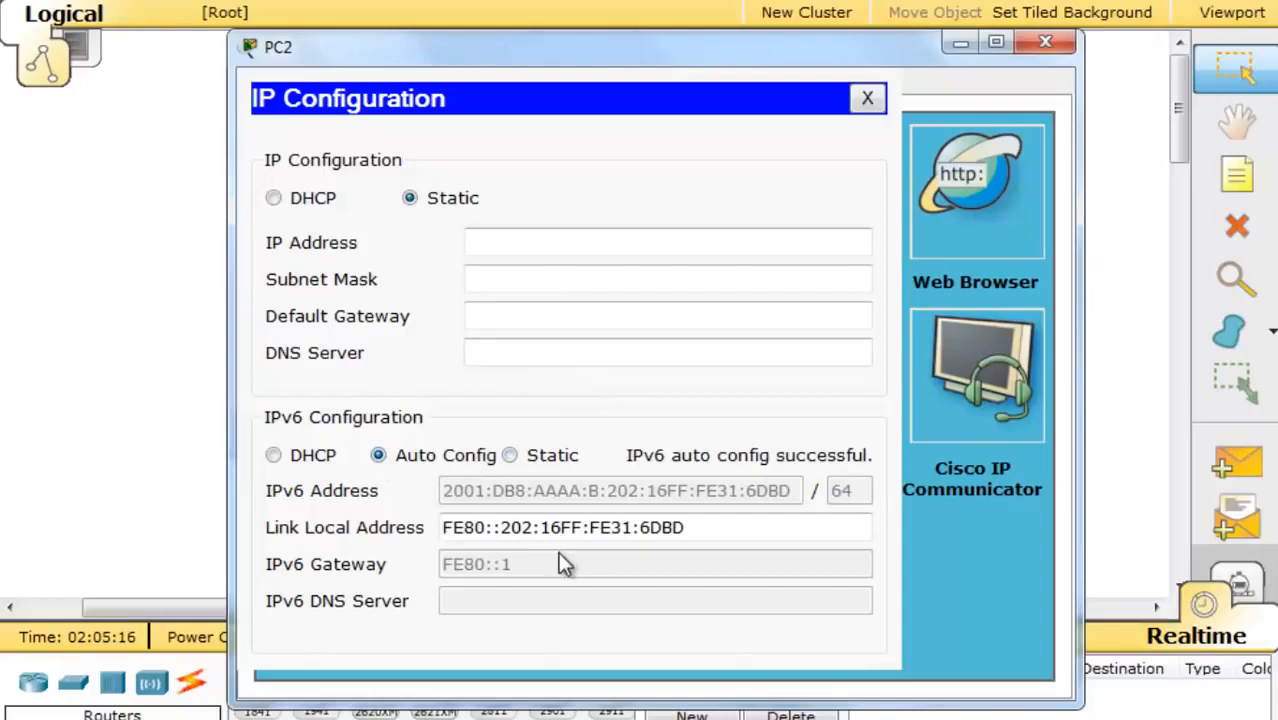
pyautogui.click(867, 98)
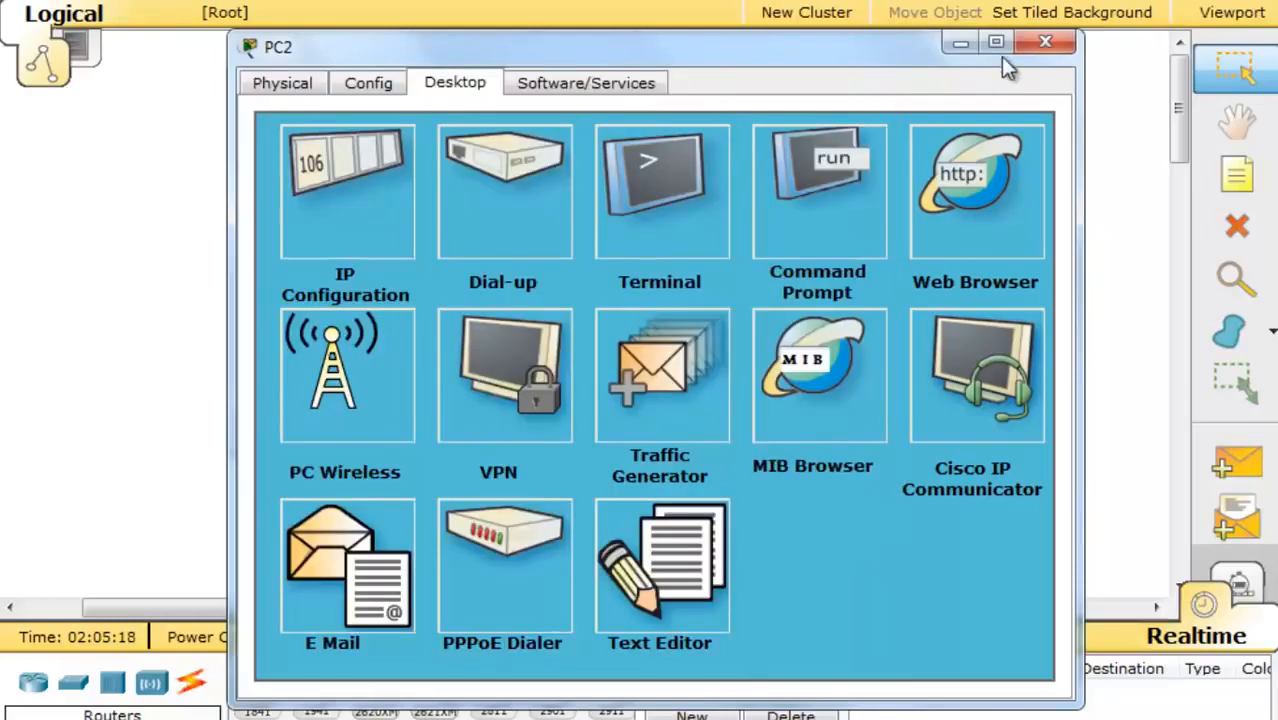
pyautogui.press('Escape')
# - Autoconfigure PC0's IPv6 address, copy its link-local address, and close PC0's window
pyautogui.click(253, 432)
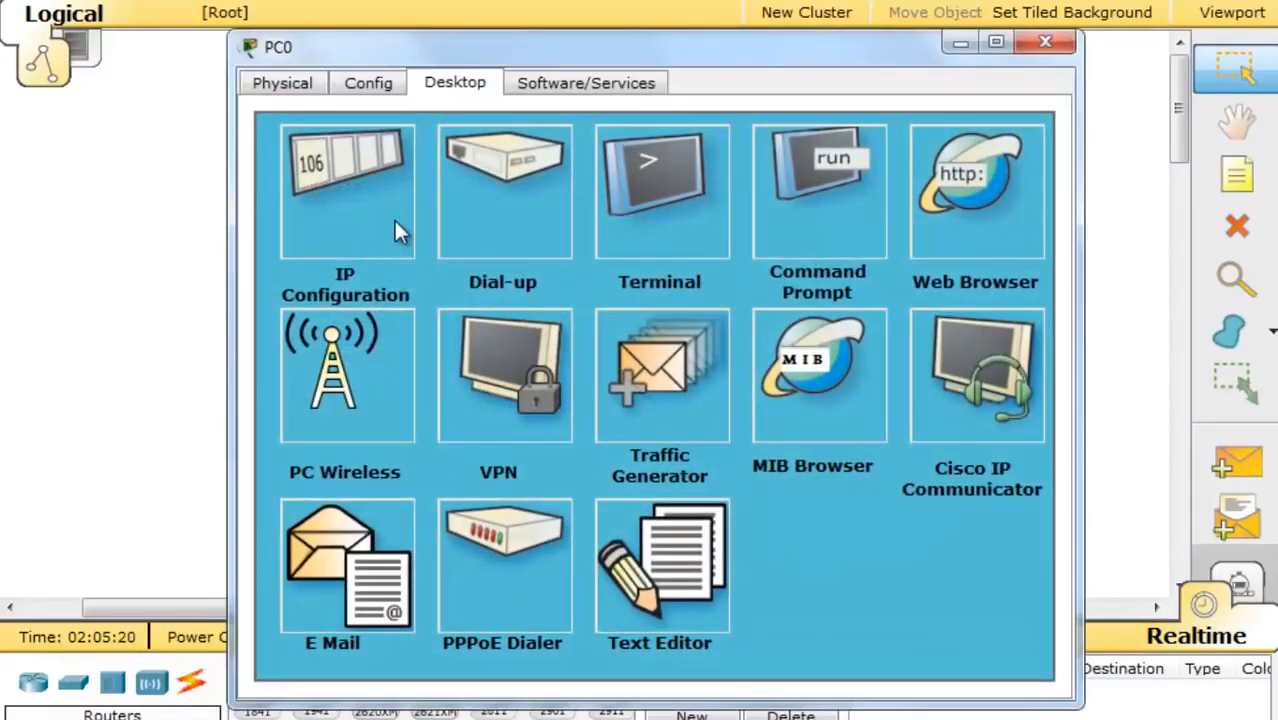
pyautogui.click(335, 170)
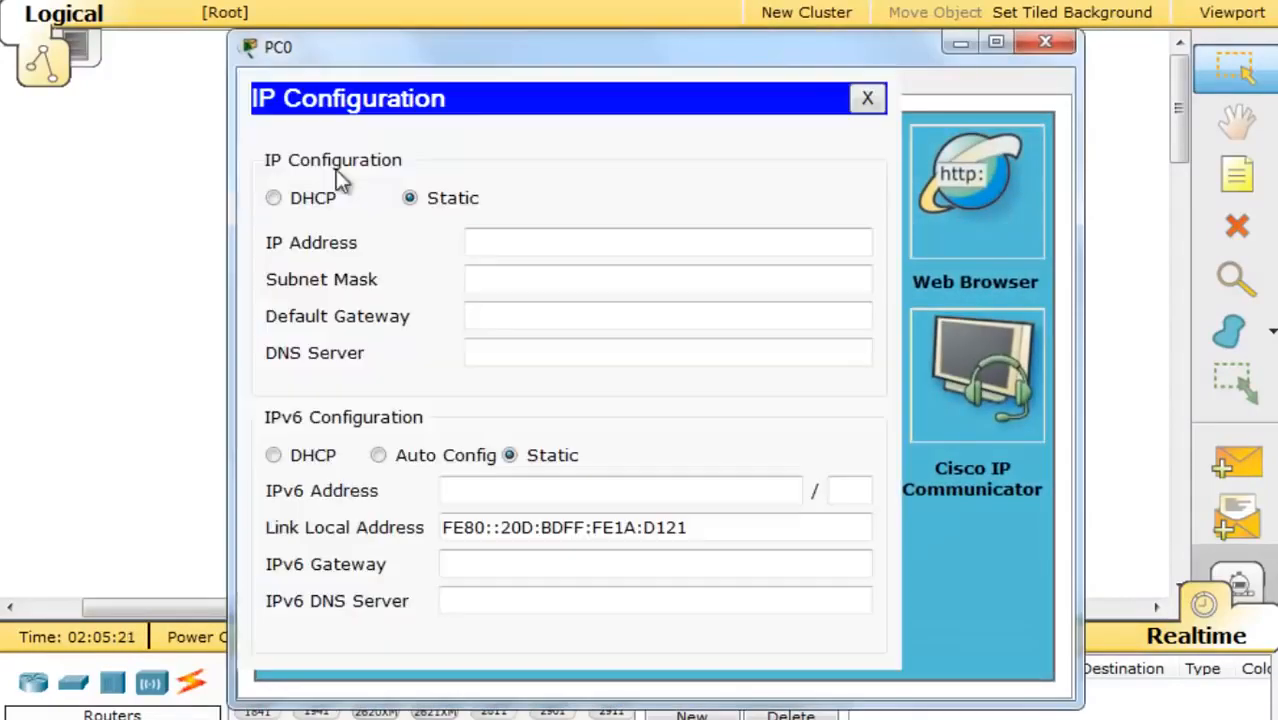
pyautogui.click(379, 456)
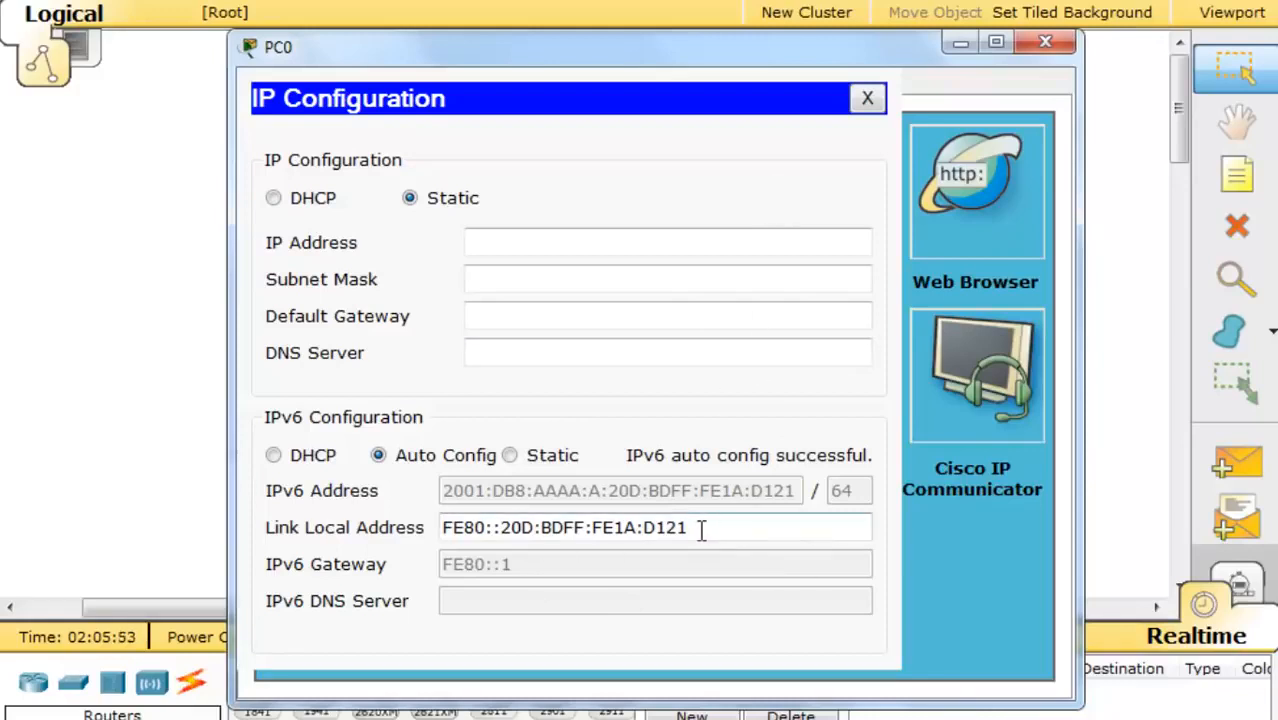
pyautogui.moveTo(702, 528); pyautogui.dragTo(380, 540)
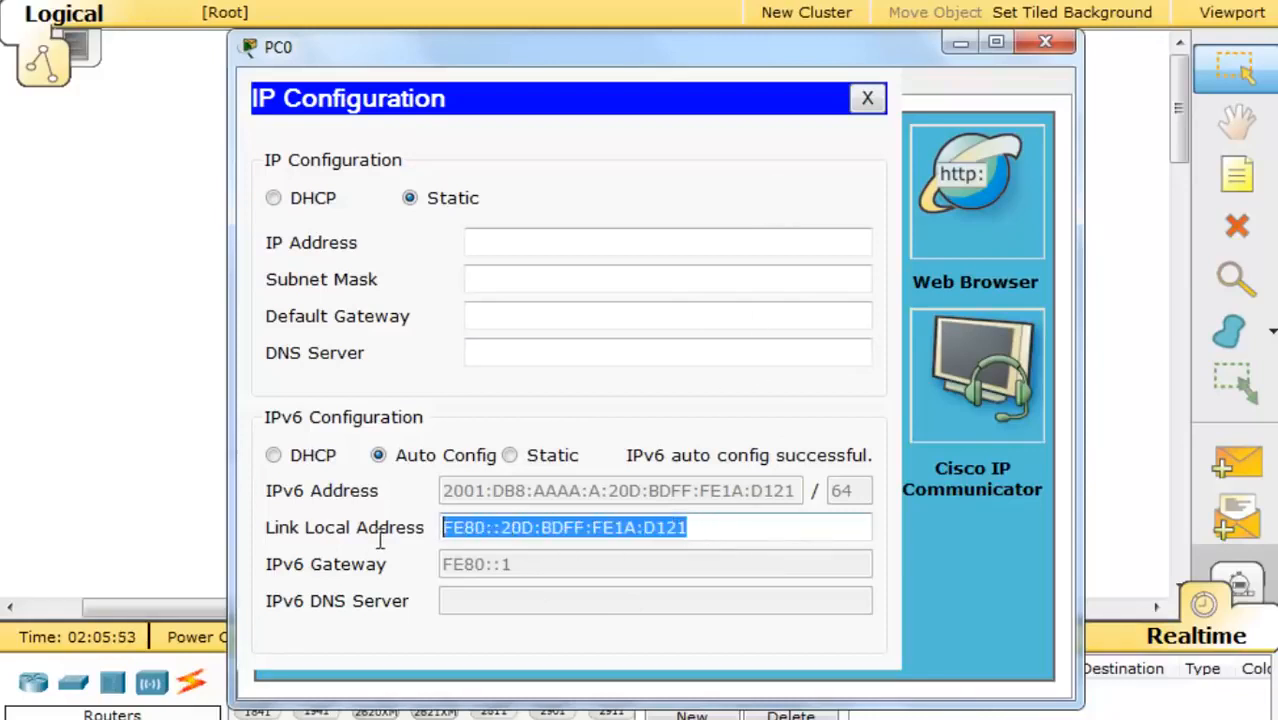
pyautogui.rightClick(481, 537)
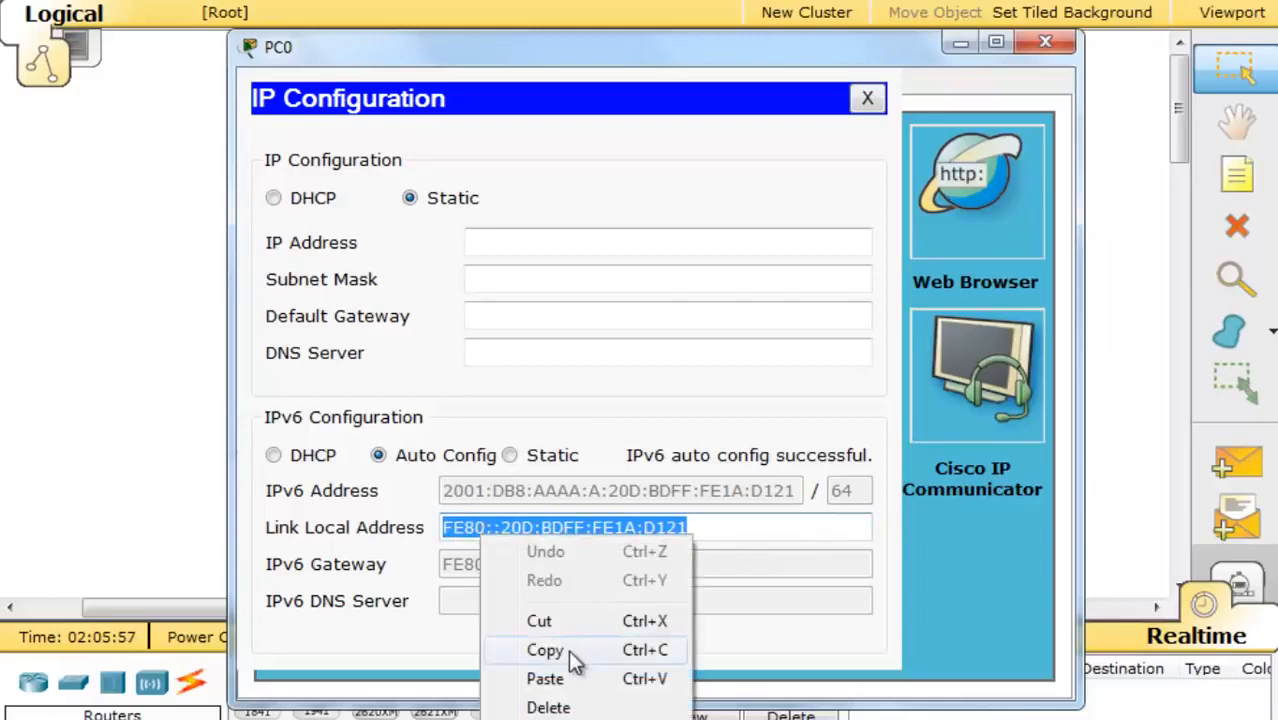
pyautogui.click(568, 650)
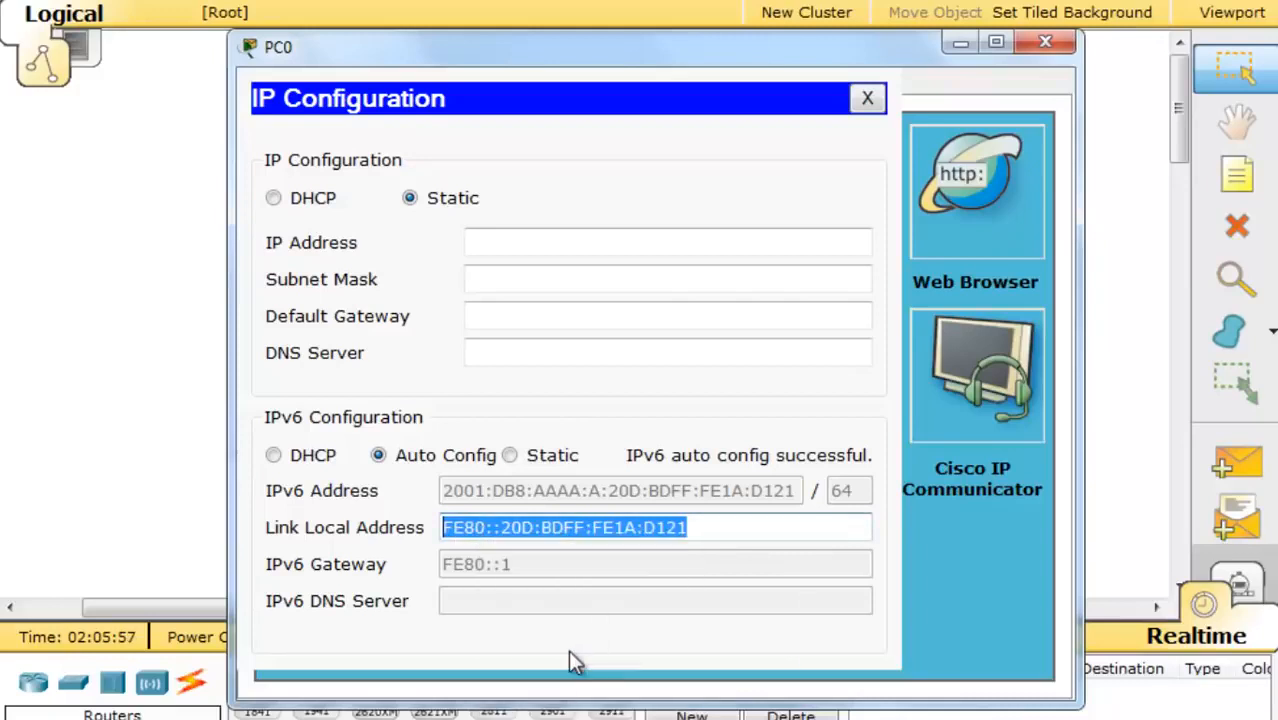
pyautogui.click(867, 98)
pyautogui.click(1045, 42)
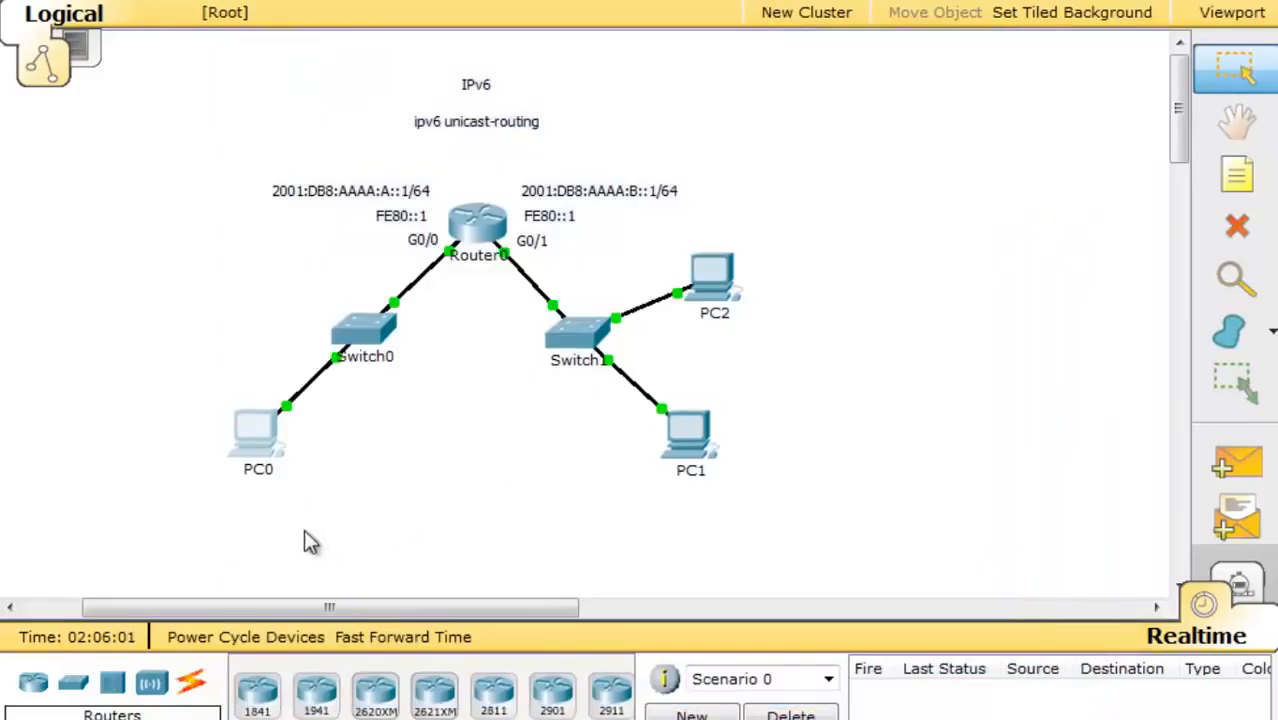
# - In PC1's Command Prompt, start a ping to PC0's pasted link-local address
pyautogui.click(688, 448)
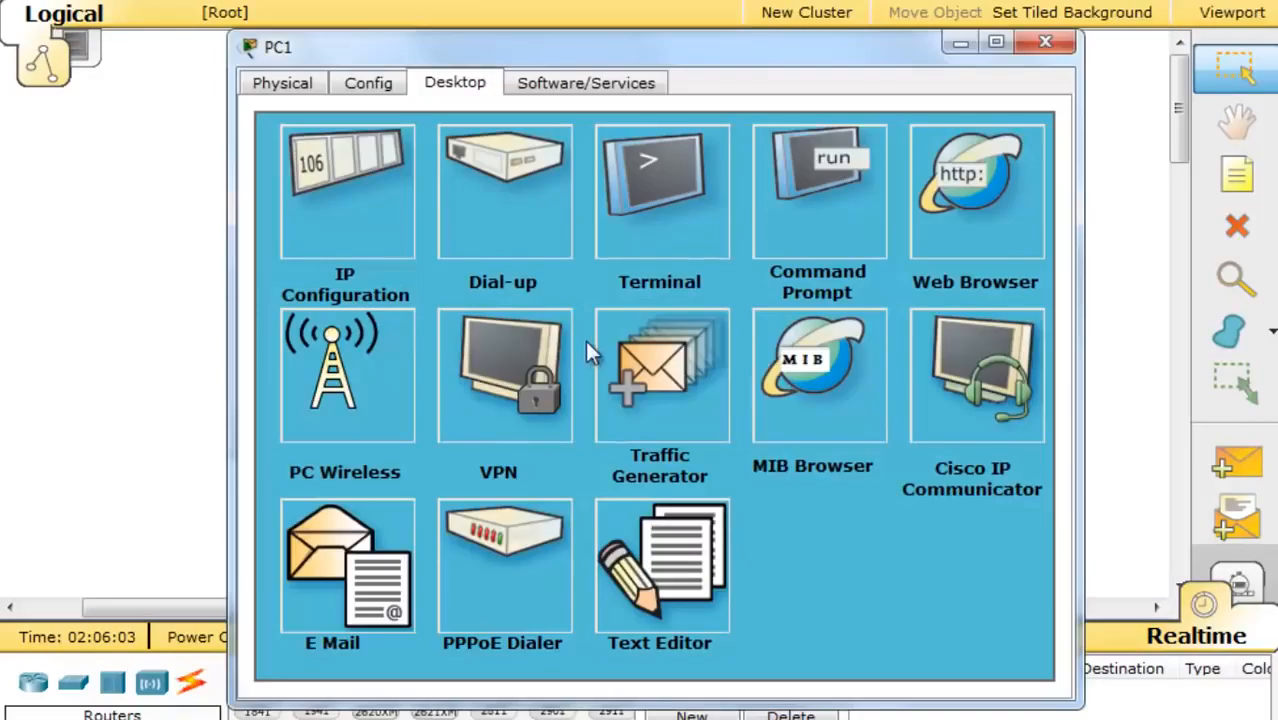
pyautogui.click(818, 185)
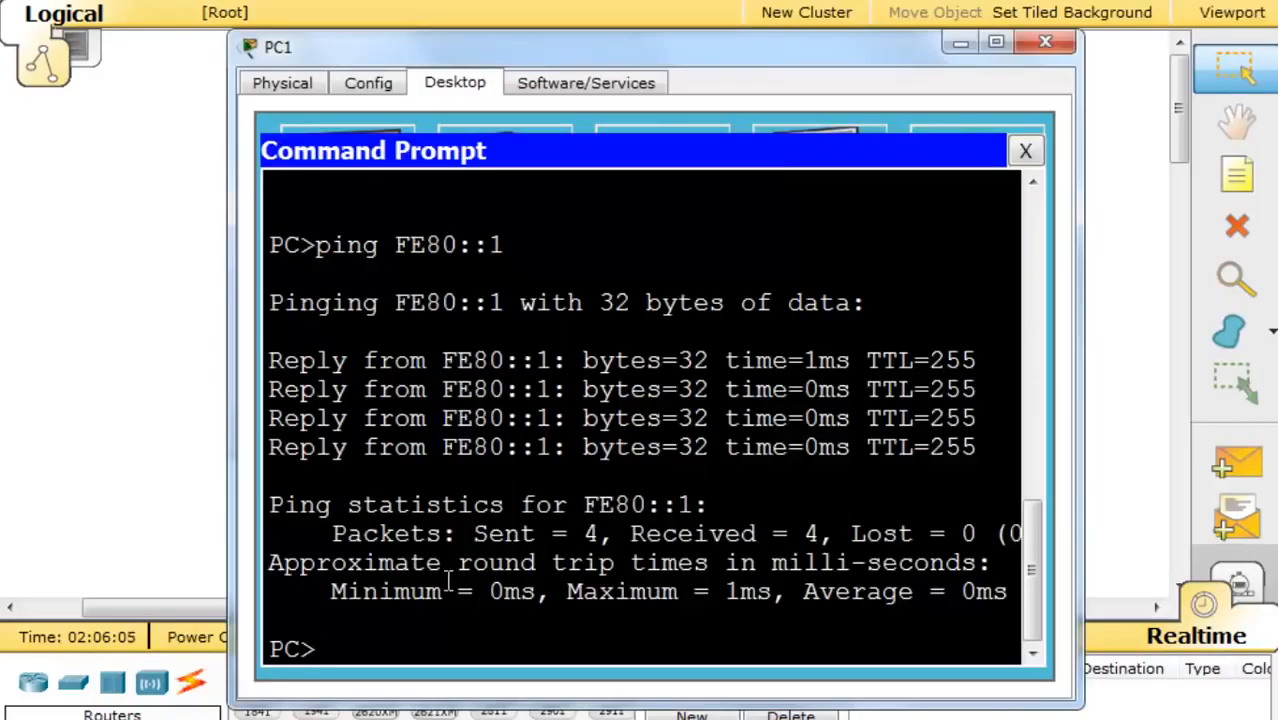
pyautogui.write('ping')
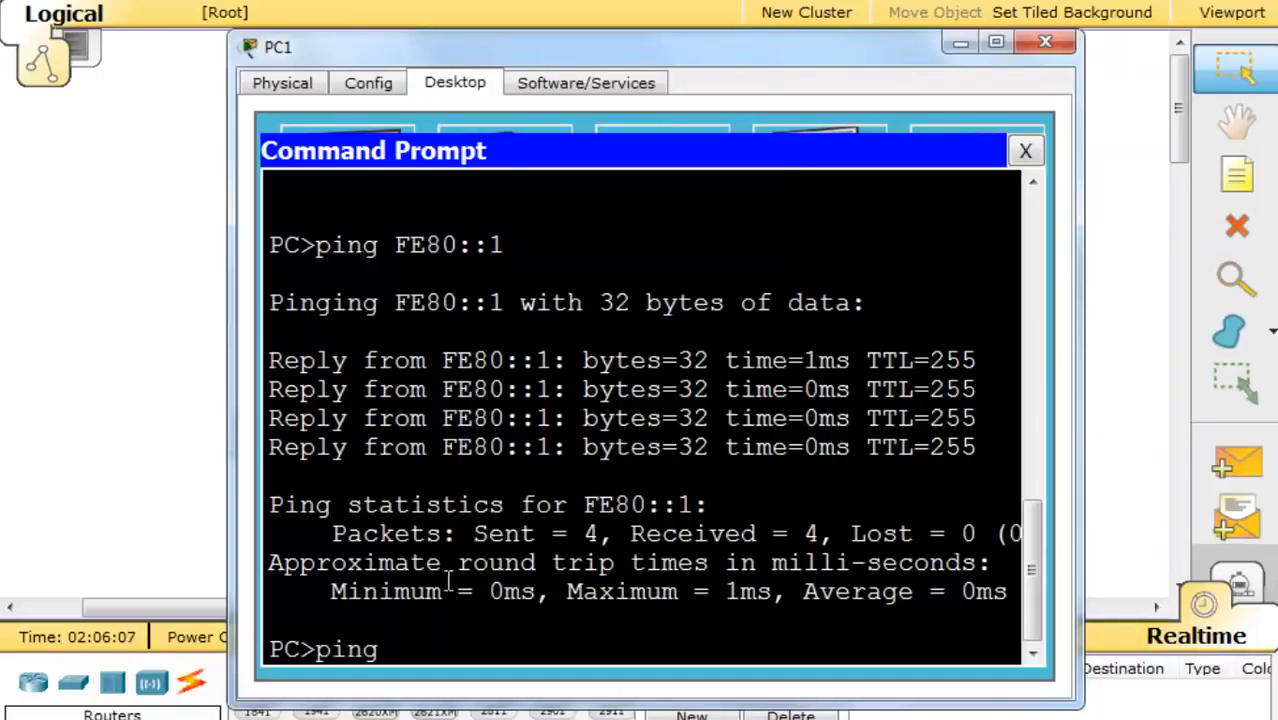
pyautogui.rightClick(397, 658)
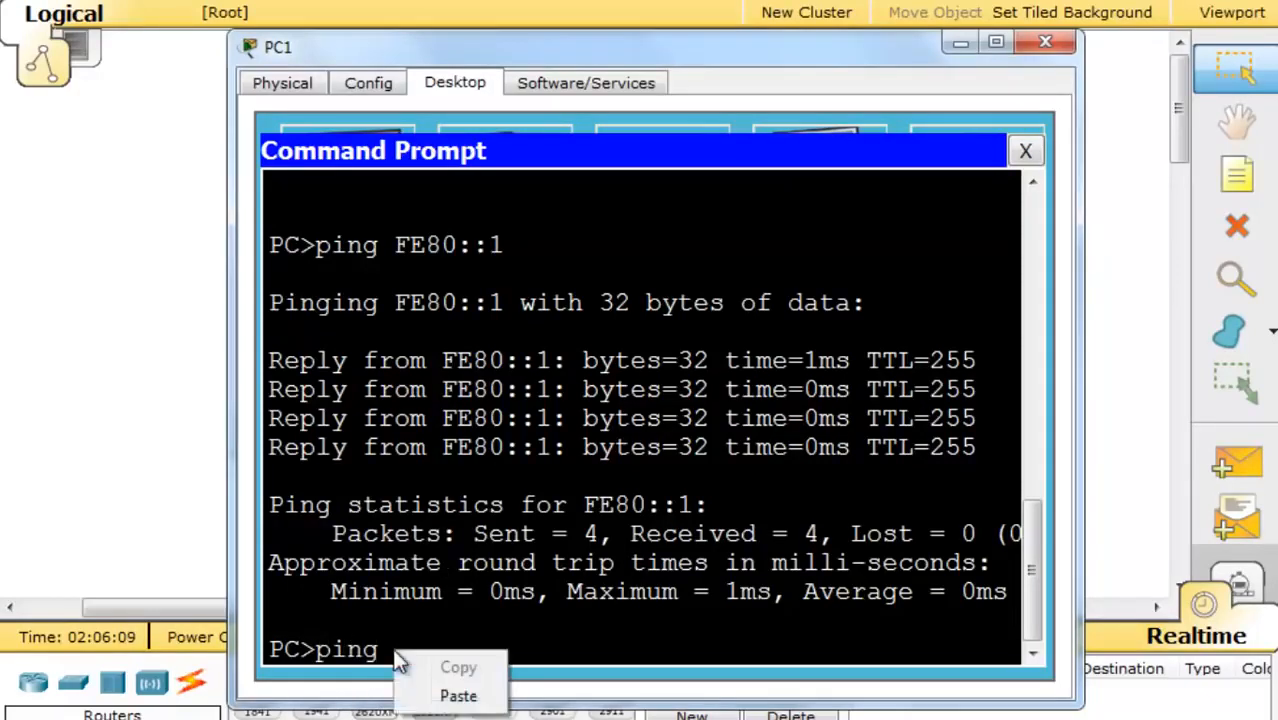
pyautogui.click(471, 694)
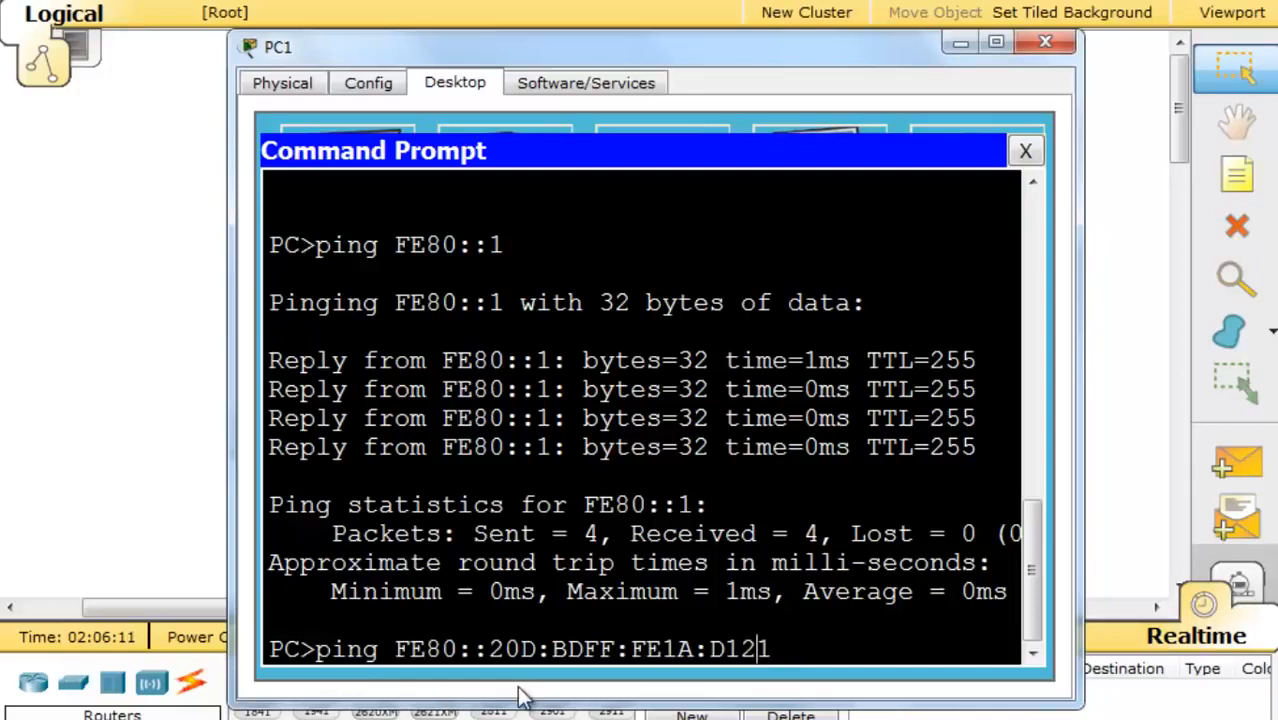
# - Replace the FE80 prefix with 2001:DB8:AAAA:A and ping PC0's global address successfully
pyautogui.press('Left')
pyautogui.press('Left')
pyautogui.press('Left')
pyautogui.press('Left')
pyautogui.press('Left')
pyautogui.press('Left')
pyautogui.press('Left')
pyautogui.press('Left')
pyautogui.press('Left')
pyautogui.press('Left')
pyautogui.press('Left')
pyautogui.press('Left')
pyautogui.press('Left')
pyautogui.press('Left')
pyautogui.press('Left')
pyautogui.press('Left')
pyautogui.press('Left')
pyautogui.press('Left')
pyautogui.press('Left')
pyautogui.press('Left')
pyautogui.press('Right')
pyautogui.press('BackSpace')
pyautogui.press('BackSpace')
pyautogui.press('BackSpace')
pyautogui.press('BackSpace')
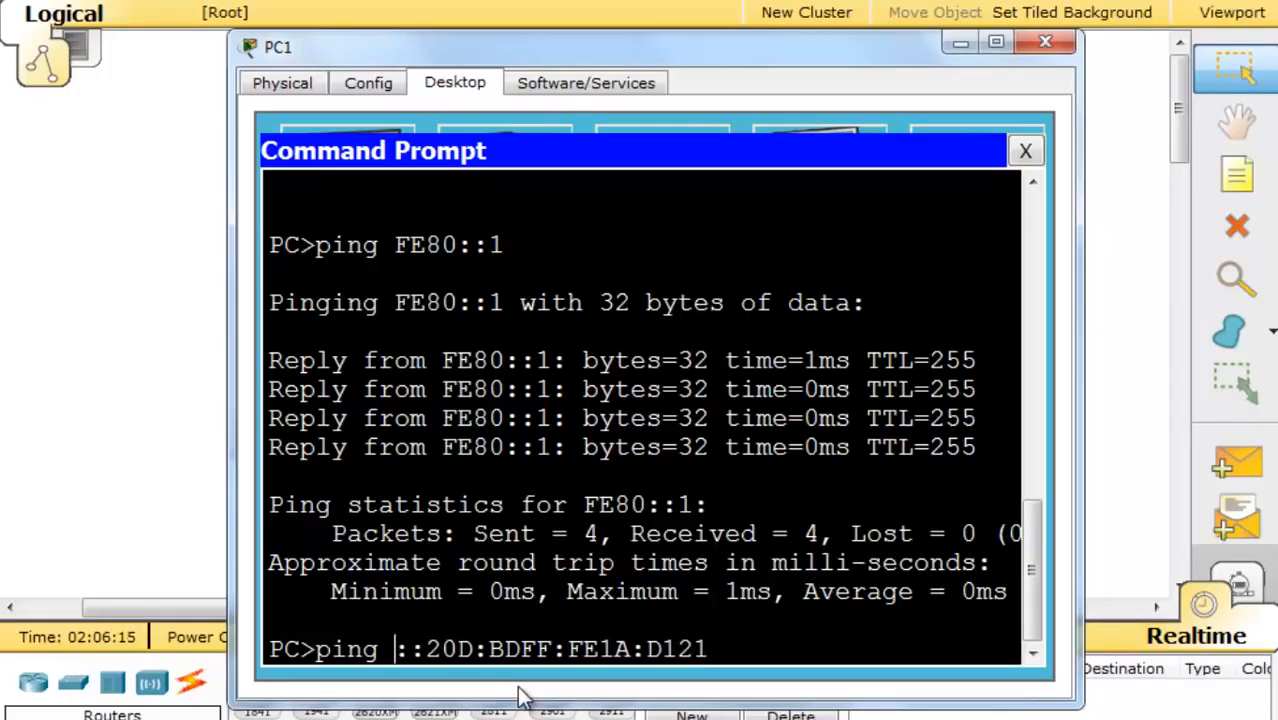
pyautogui.write('2001')
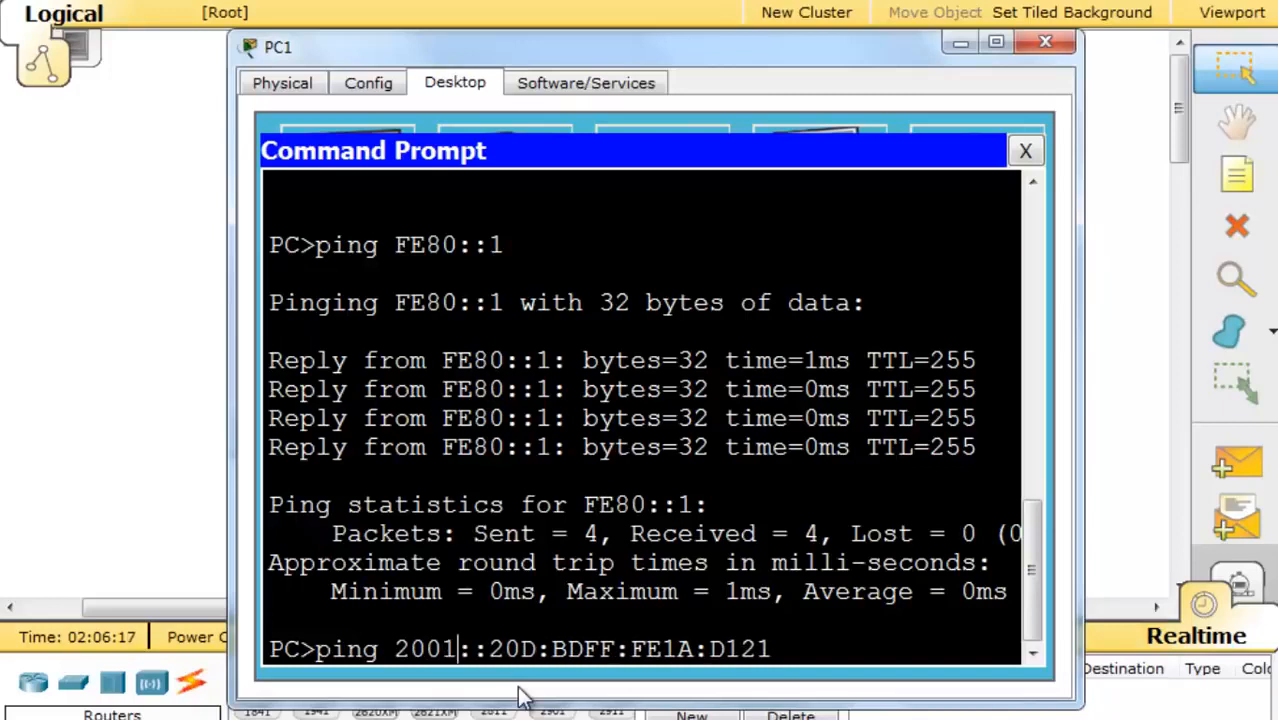
pyautogui.press('Right')
pyautogui.write('DB8')
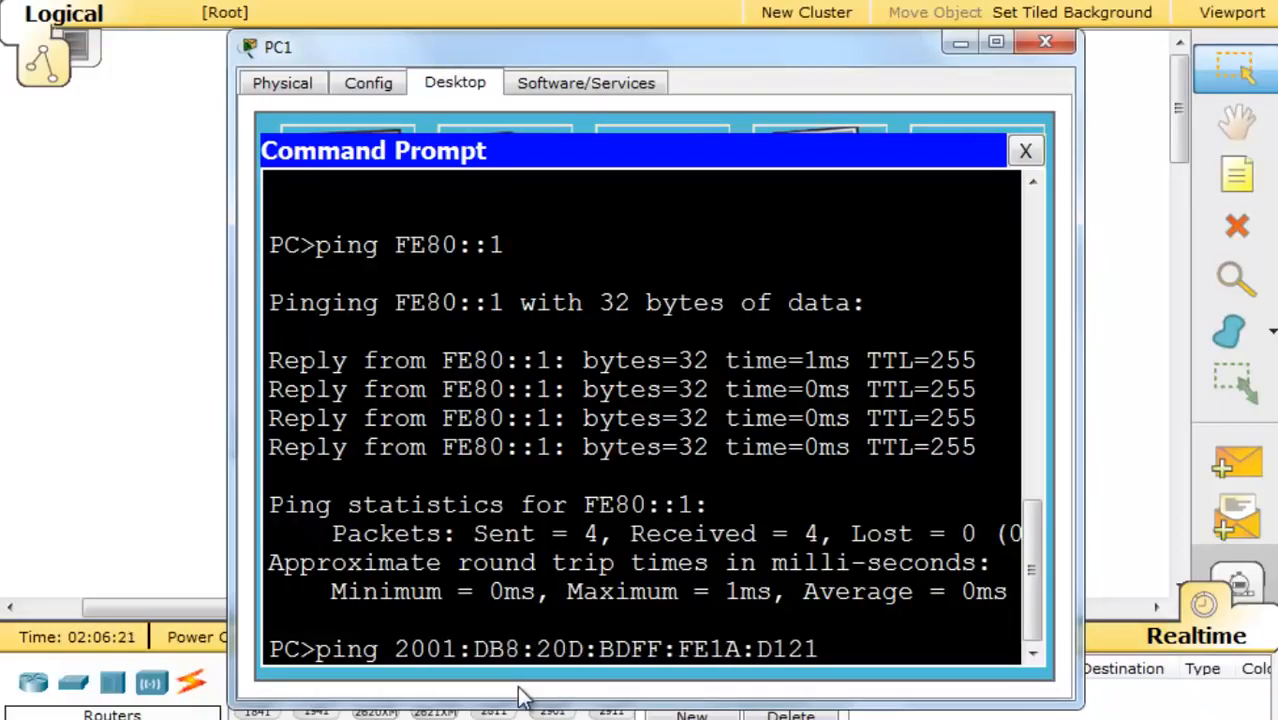
pyautogui.write(':AAAA')
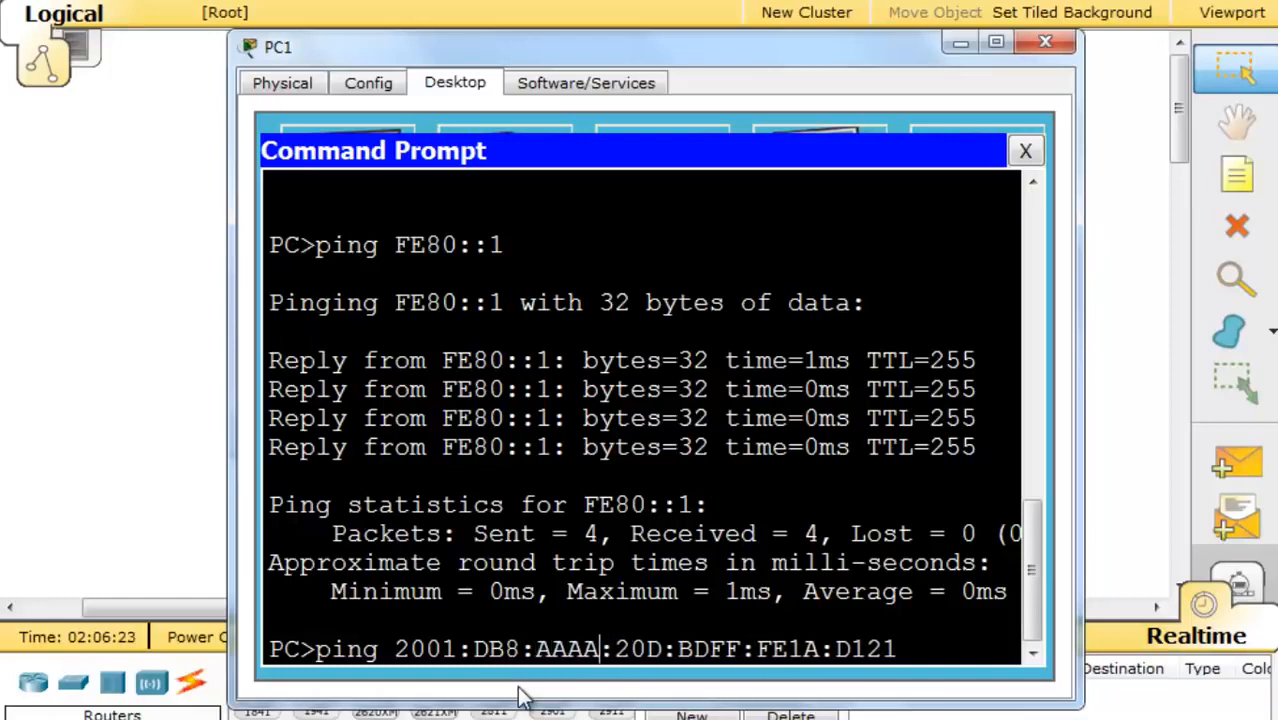
pyautogui.moveTo(1076, 497); pyautogui.dragTo(1188, 496)
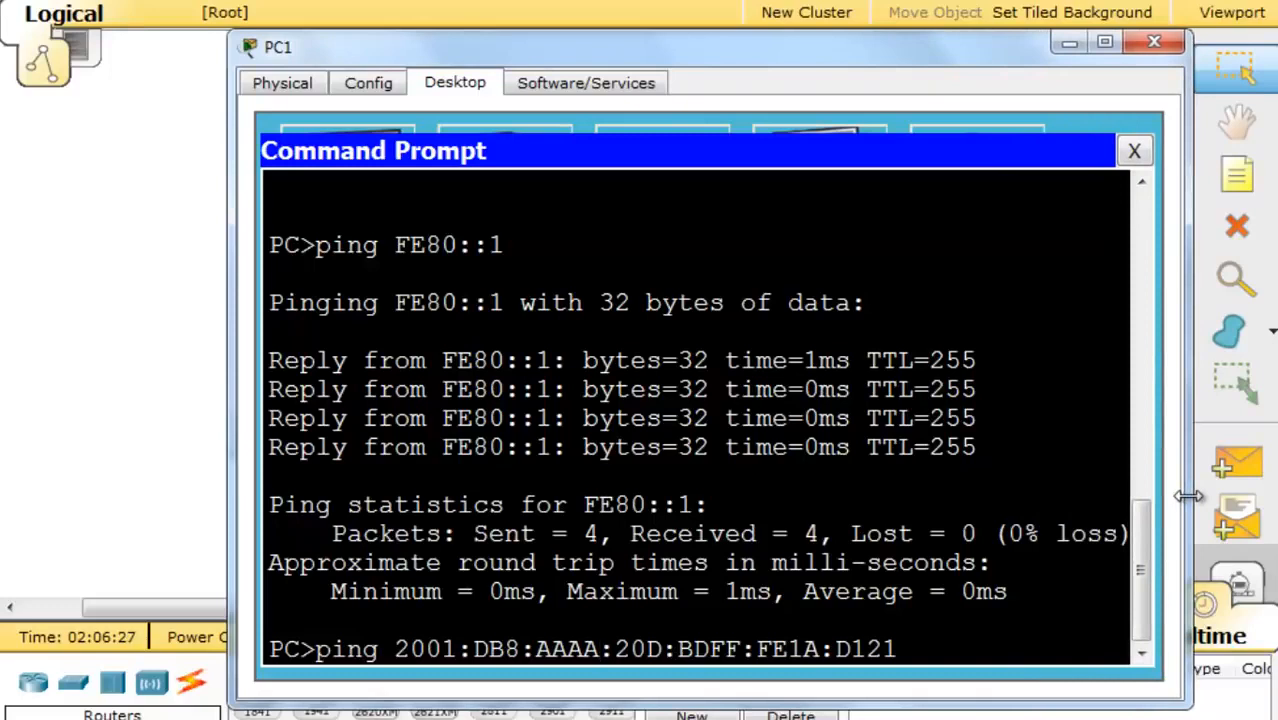
pyautogui.write(':A')
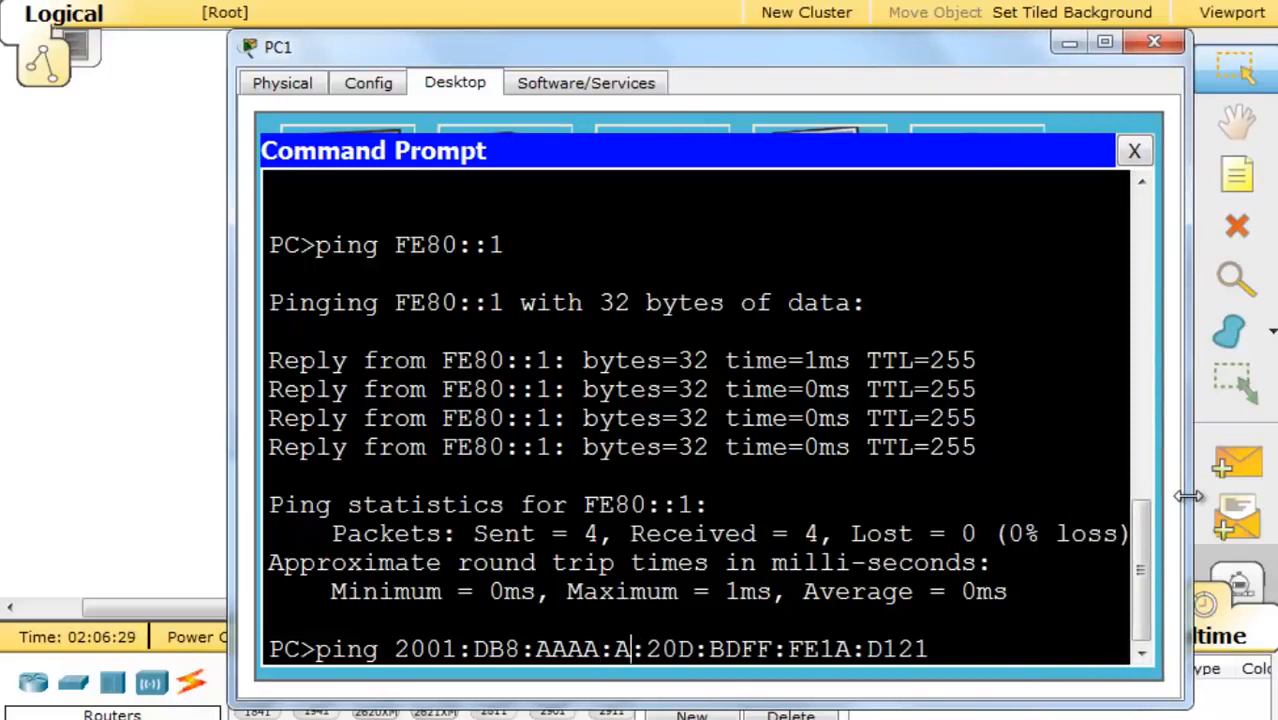
pyautogui.press('Right')
pyautogui.press('Right')
pyautogui.press('Right')
pyautogui.press('Right')
pyautogui.press('Right')
pyautogui.press('Right')
pyautogui.press('Right')
pyautogui.press('Right')
pyautogui.press('Right')
pyautogui.press('Right')
pyautogui.press('Right')
pyautogui.press('Right')
pyautogui.press('Right')
pyautogui.press('Right')
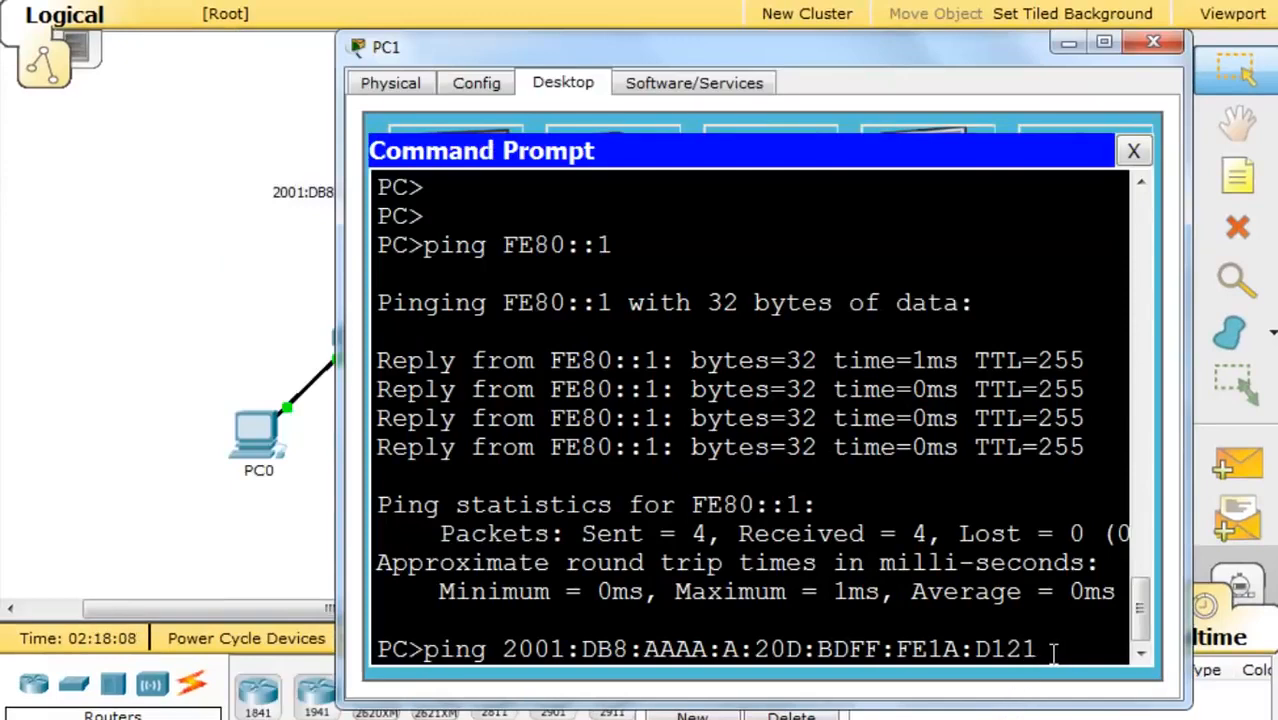
pyautogui.press('Return')
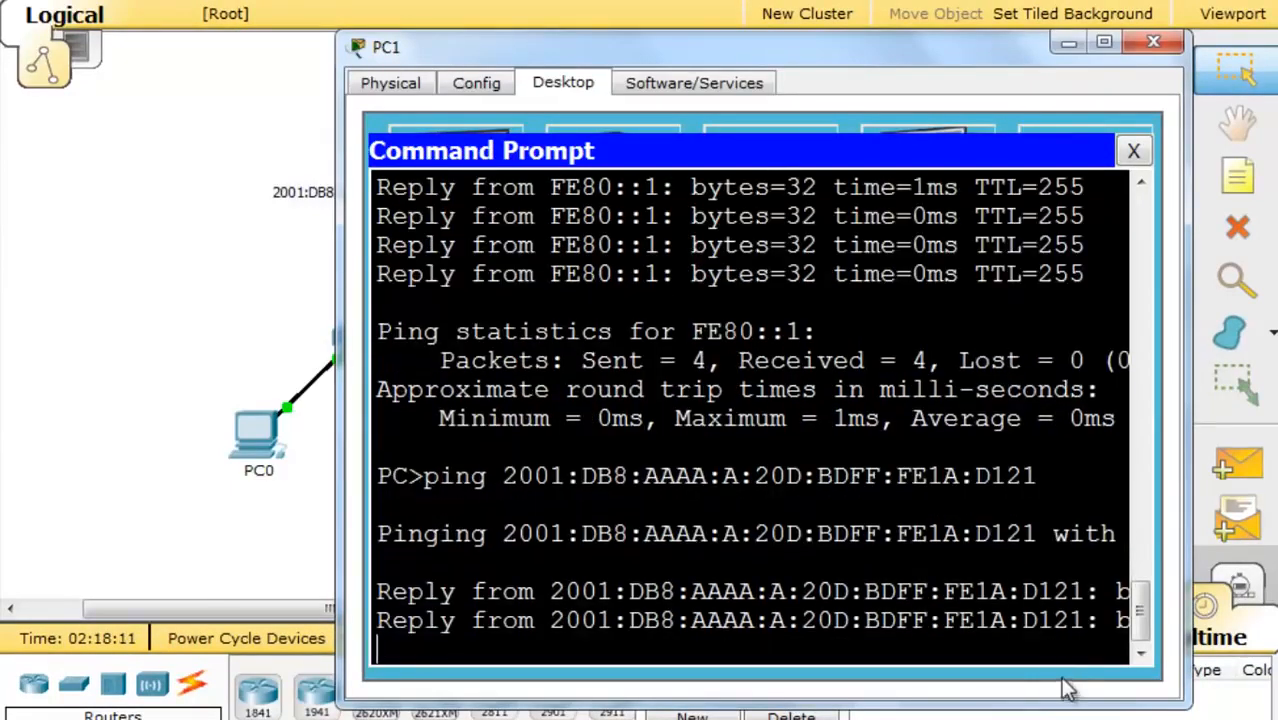
pyautogui.moveTo(340, 440); pyautogui.dragTo(88, 440)
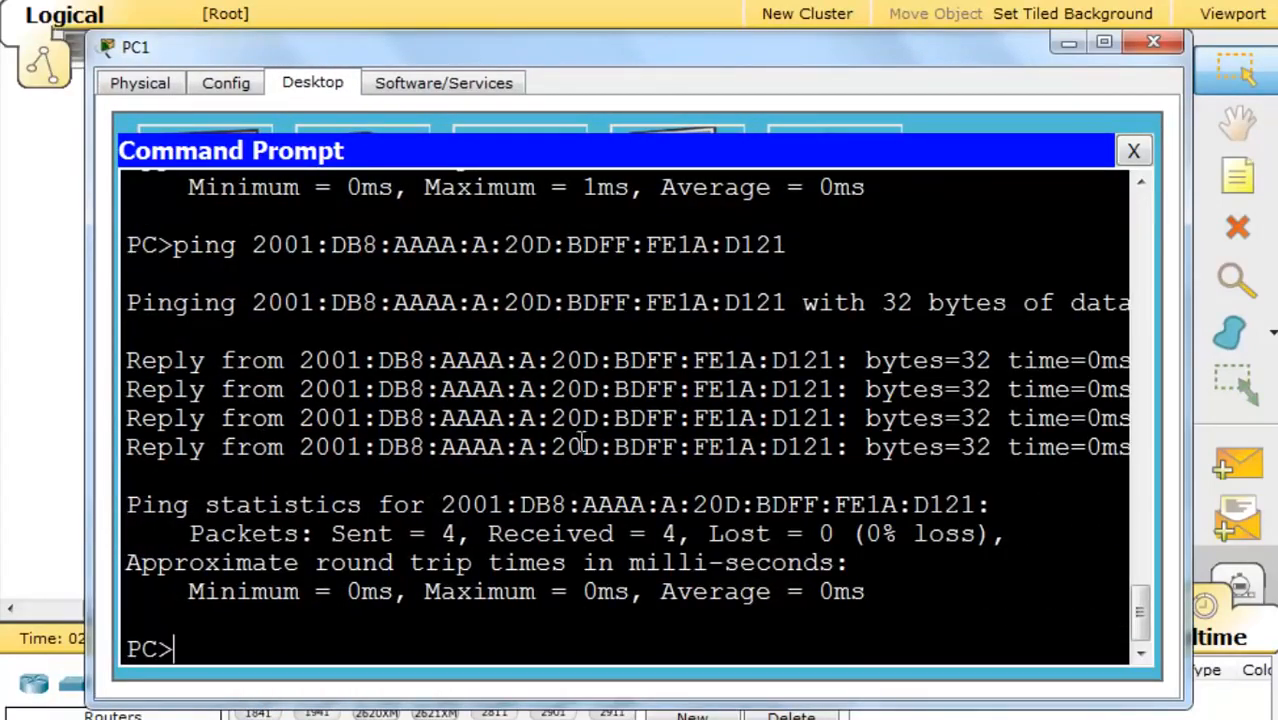
pyautogui.moveTo(891, 45); pyautogui.dragTo(900, 550)
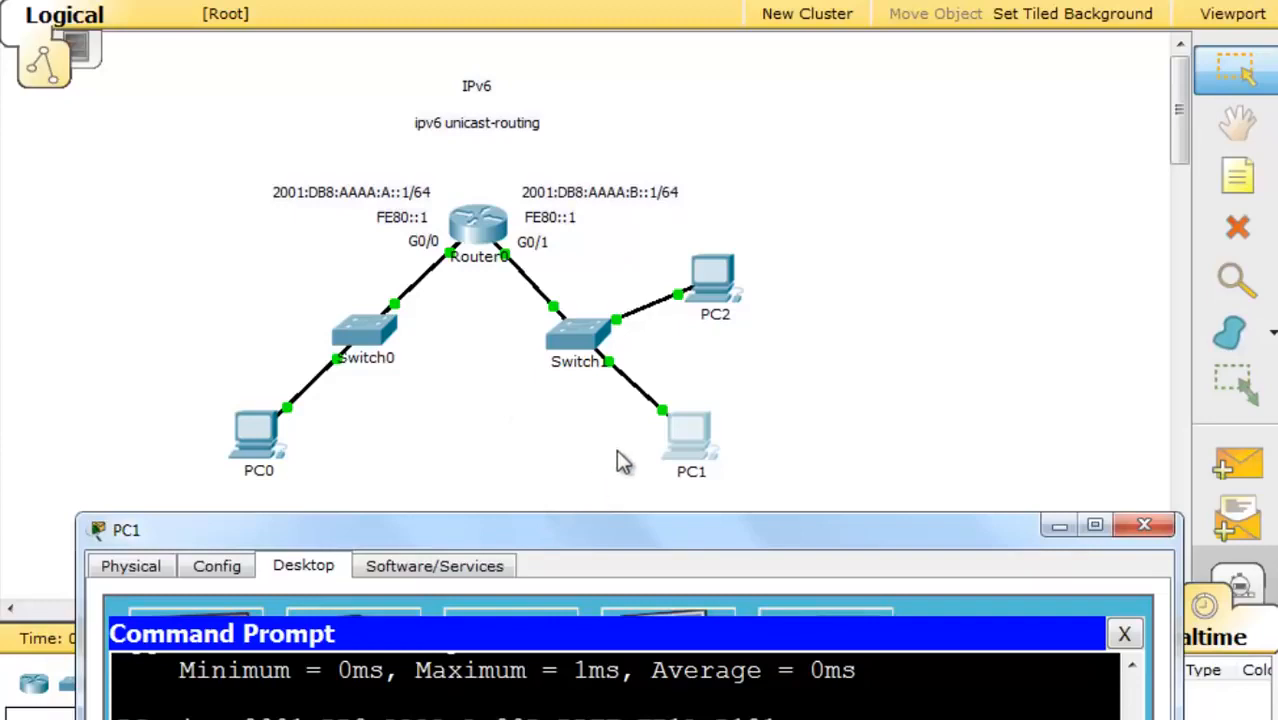
# - Ping 2001:DB8:AAAA:B::1 from PC1's prompt, getting 4 of 4 replies with 0% loss
pyautogui.moveTo(540, 535); pyautogui.dragTo(520, 10)
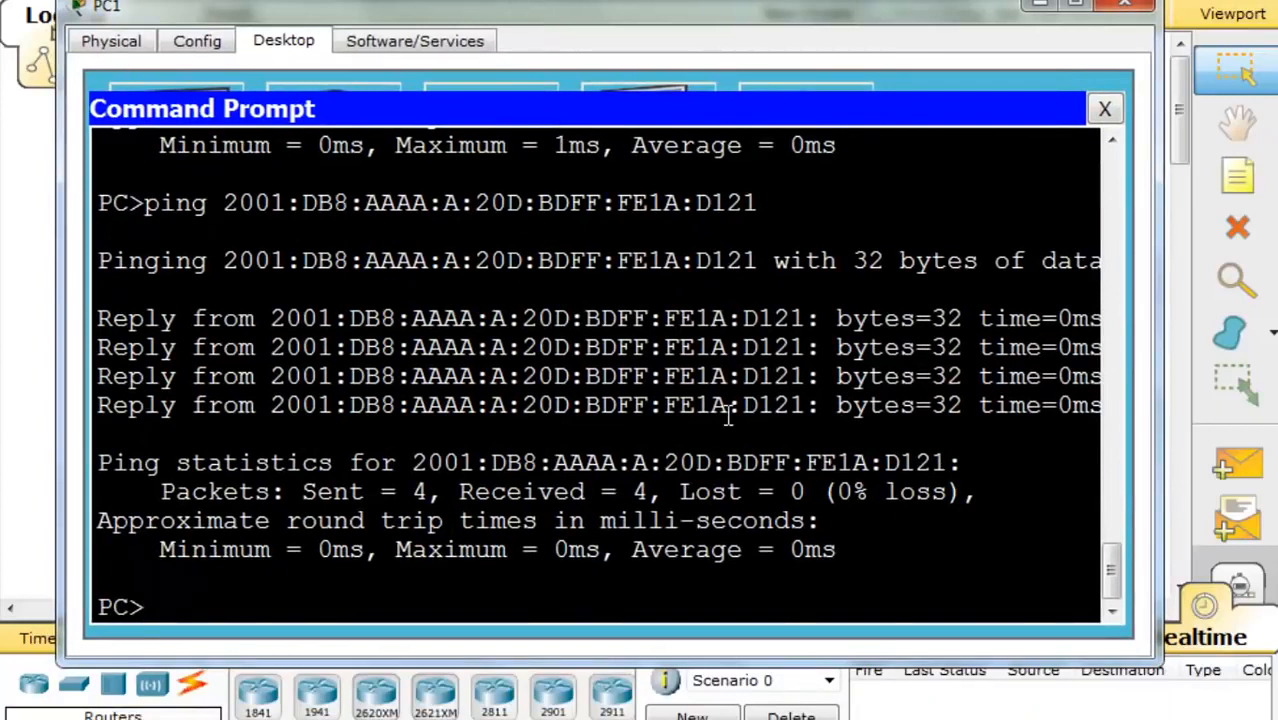
pyautogui.write('ing')
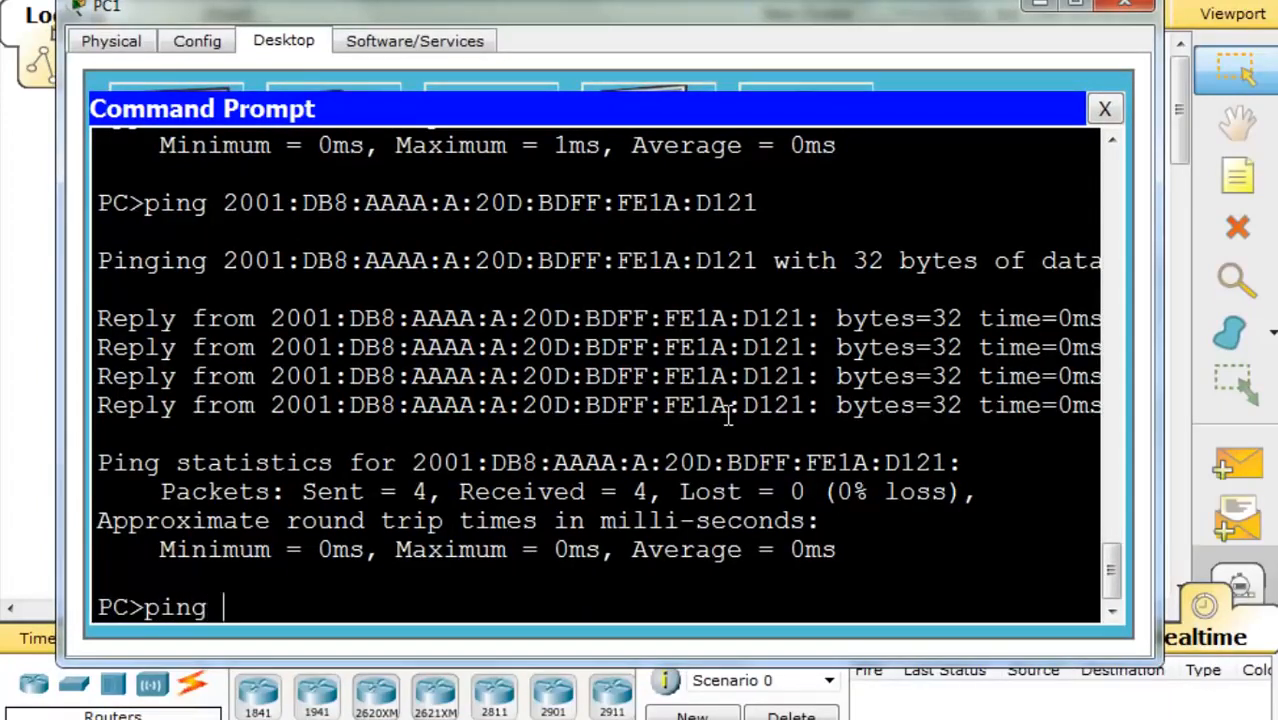
pyautogui.write(' 2001')
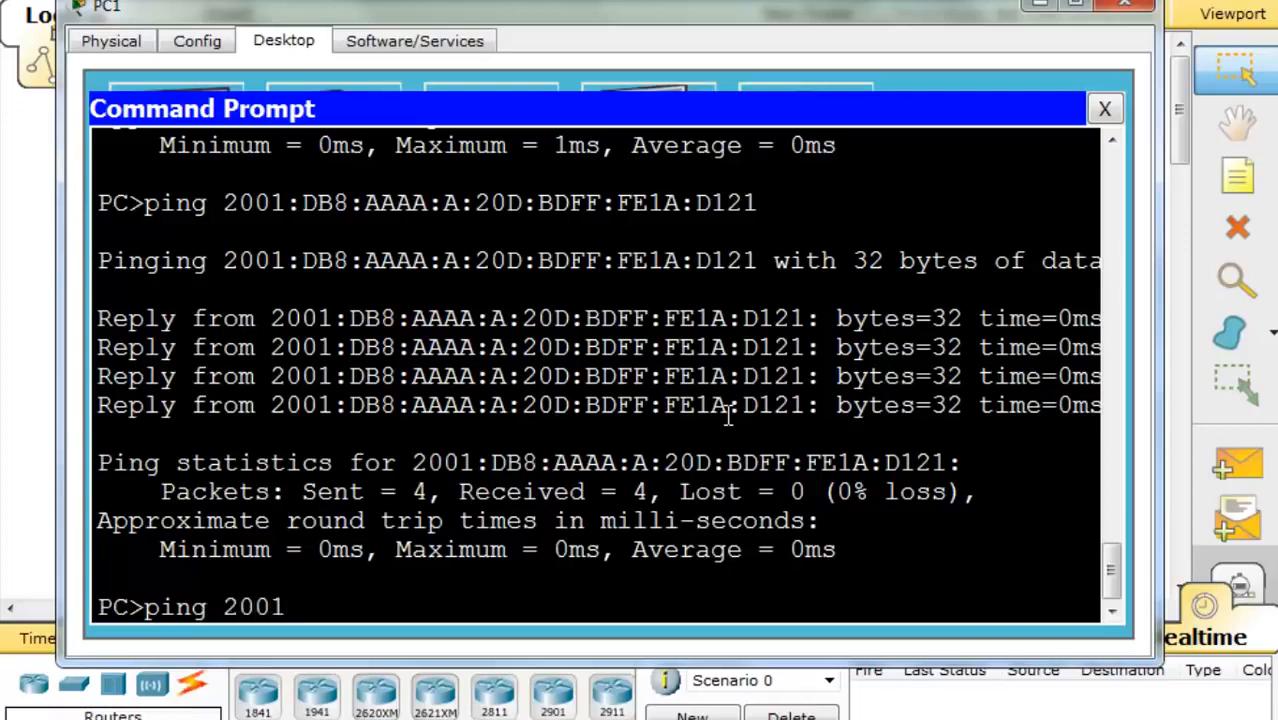
pyautogui.write(':DB8:AA')
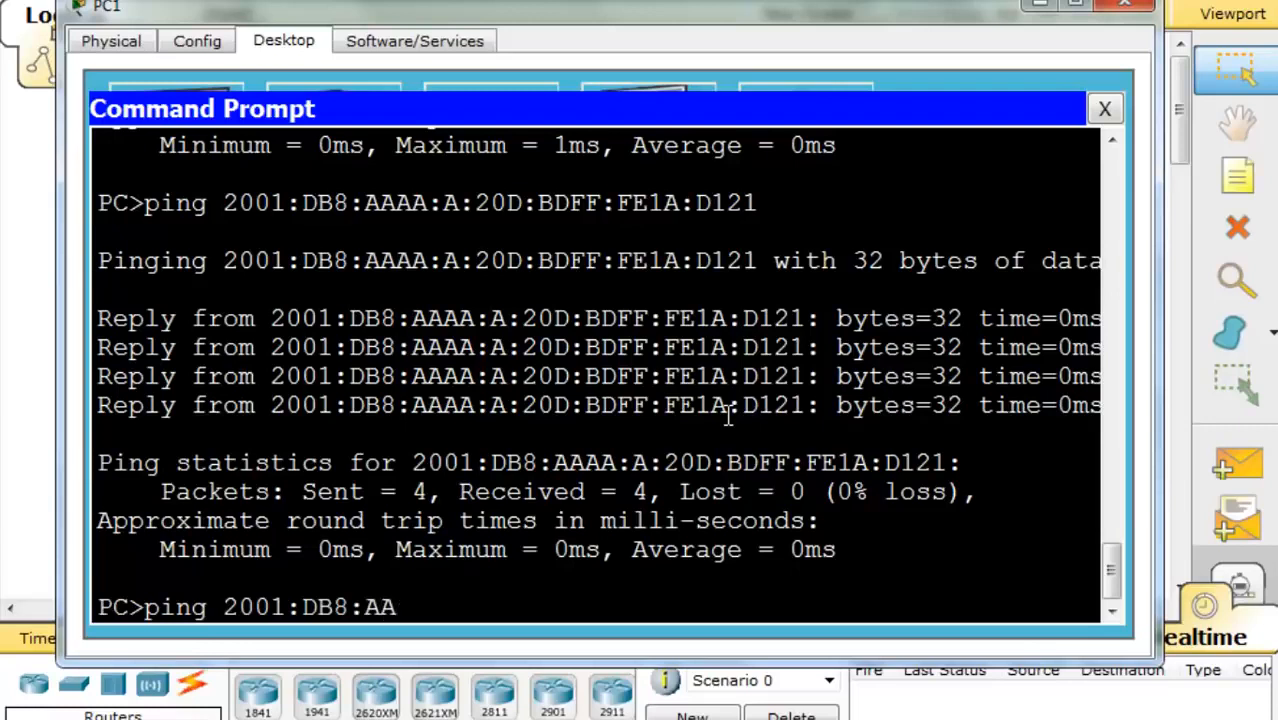
pyautogui.write('AA:B::1')
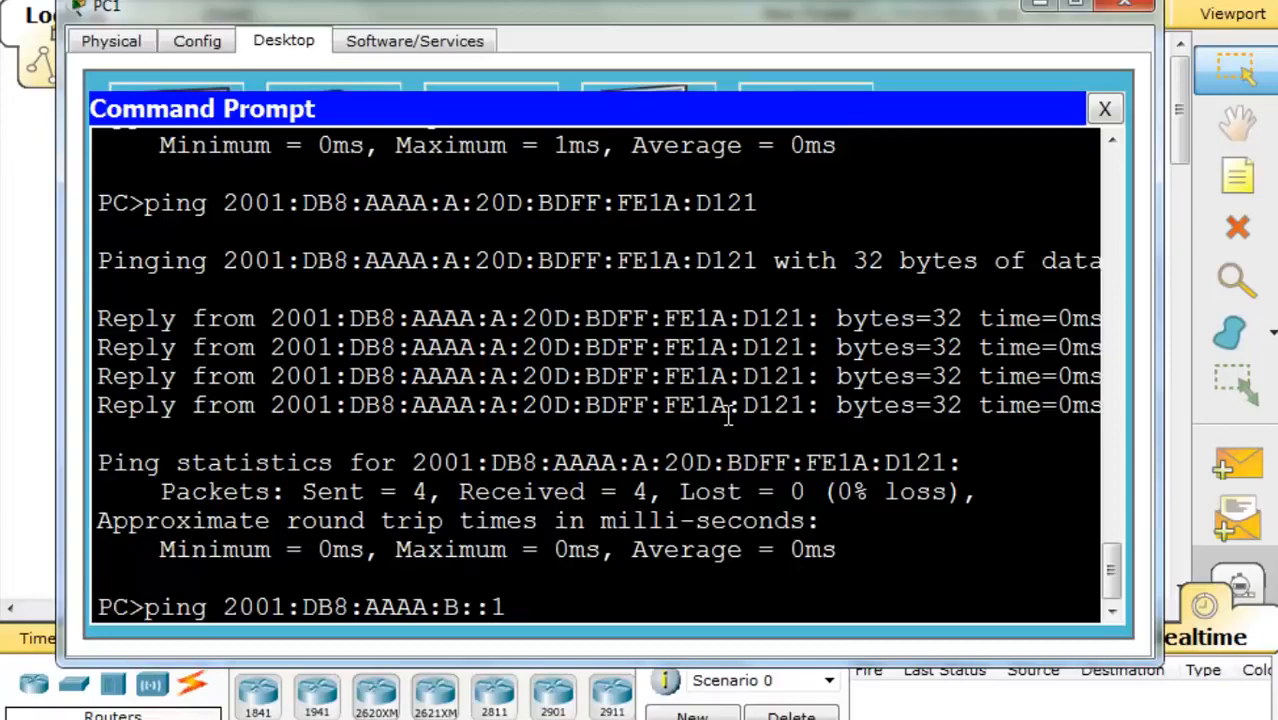
pyautogui.press('Return')
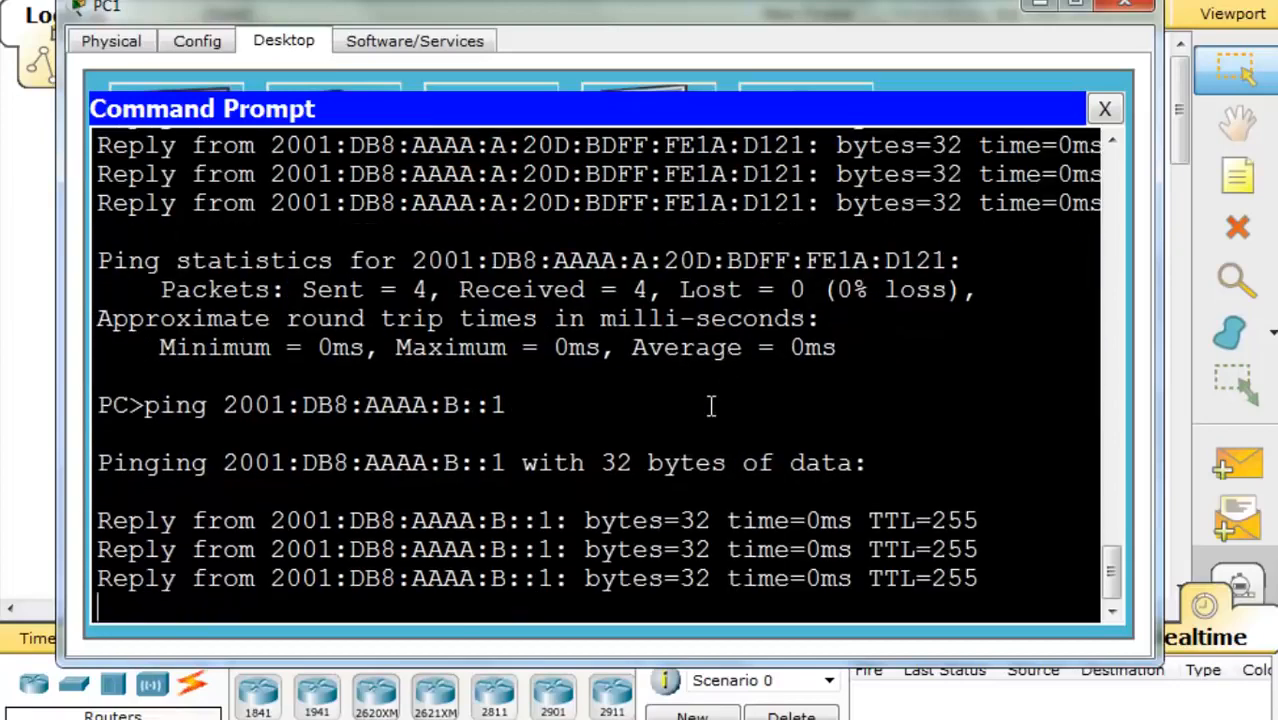
pyautogui.moveTo(752, 12); pyautogui.dragTo(756, 491)
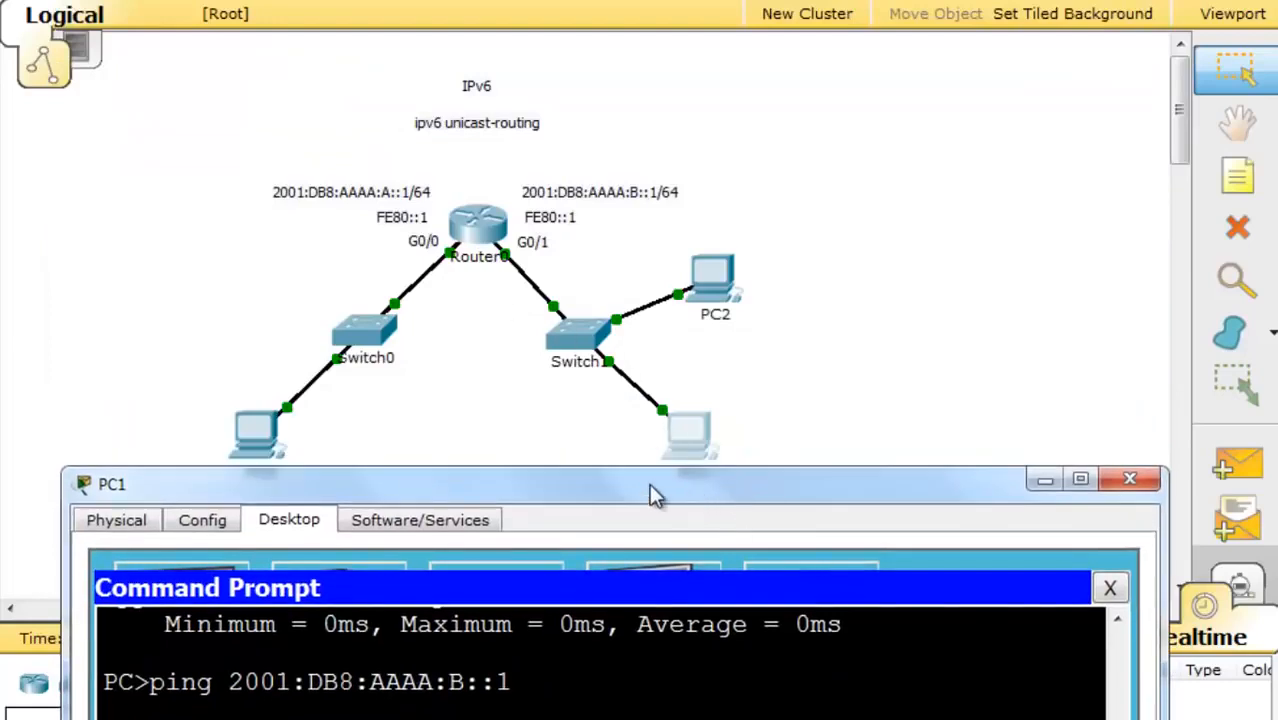
# - Minimize PC1's window and toggle PC0's IPv6 from Static back to Auto Config
pyautogui.moveTo(655, 485); pyautogui.dragTo(660, 548)
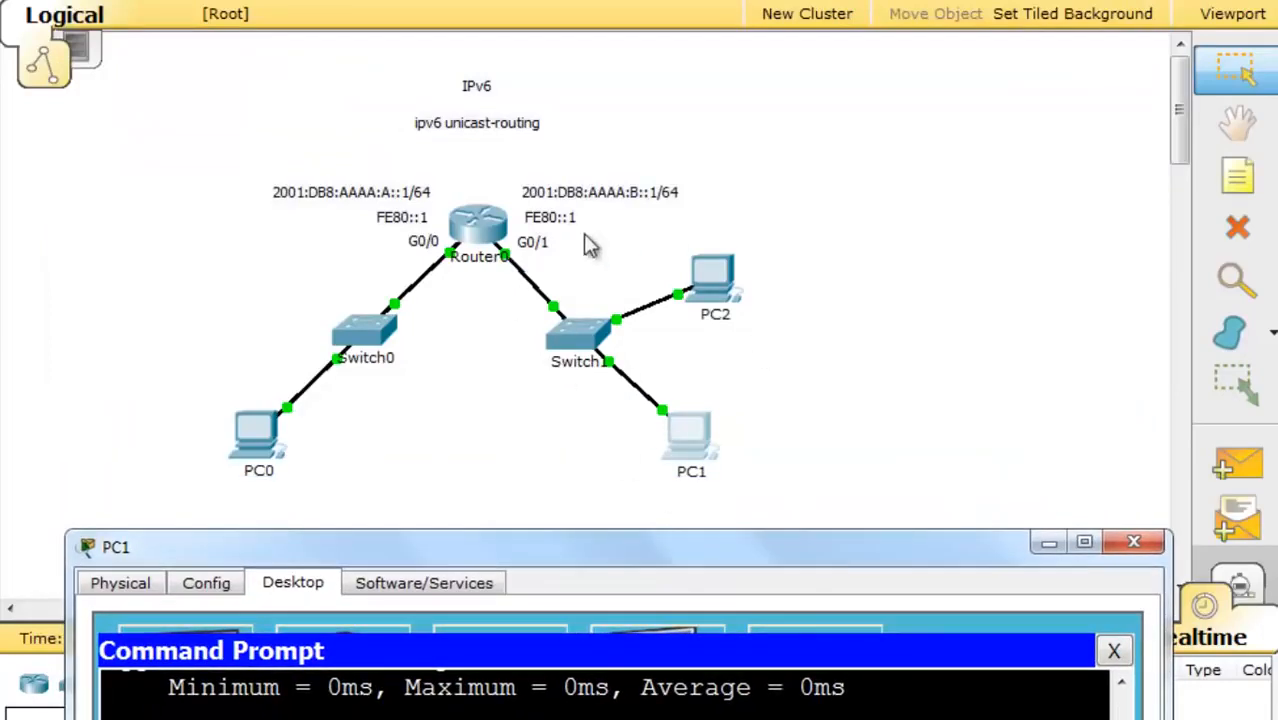
pyautogui.moveTo(638, 550); pyautogui.dragTo(655, 6)
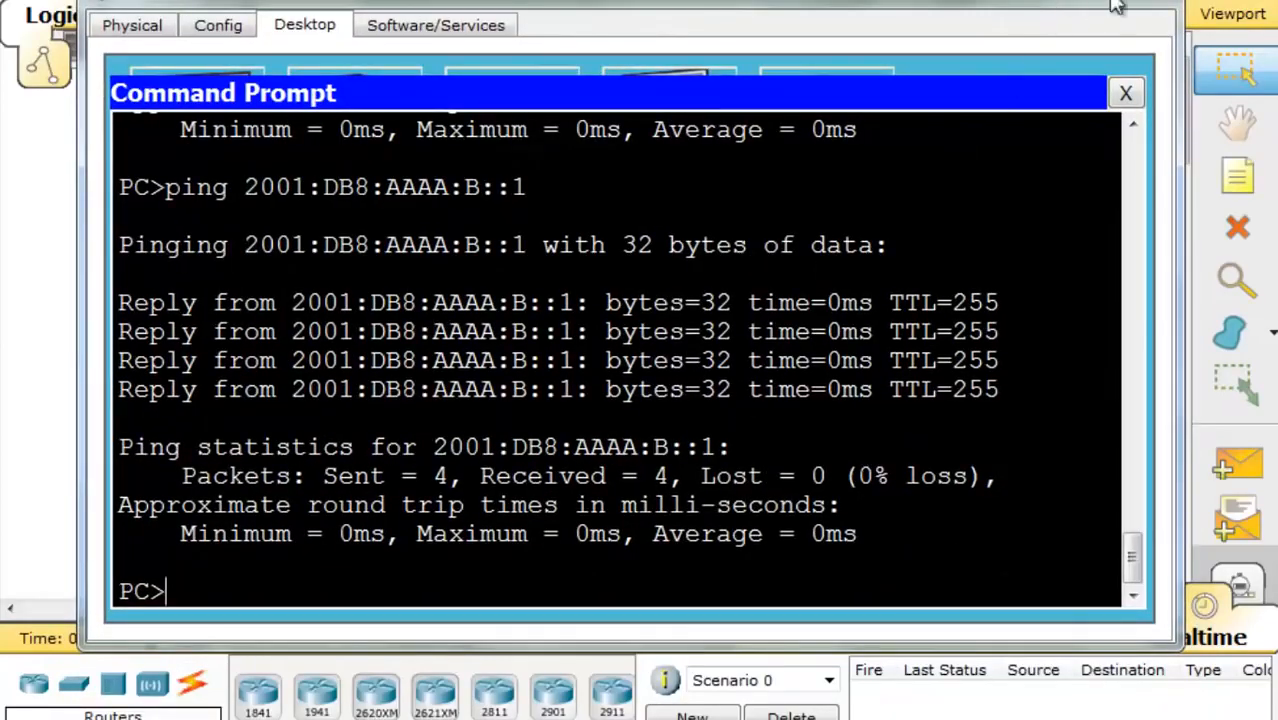
pyautogui.click(1070, 3)
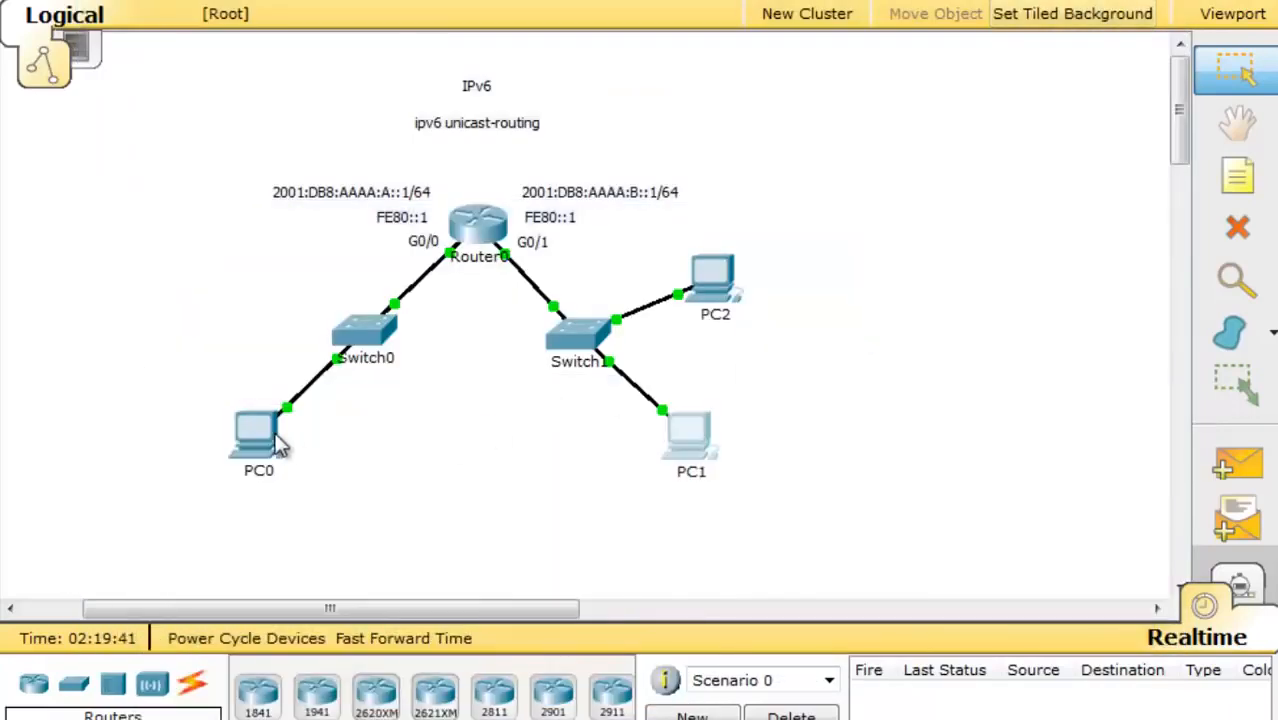
pyautogui.click(258, 440)
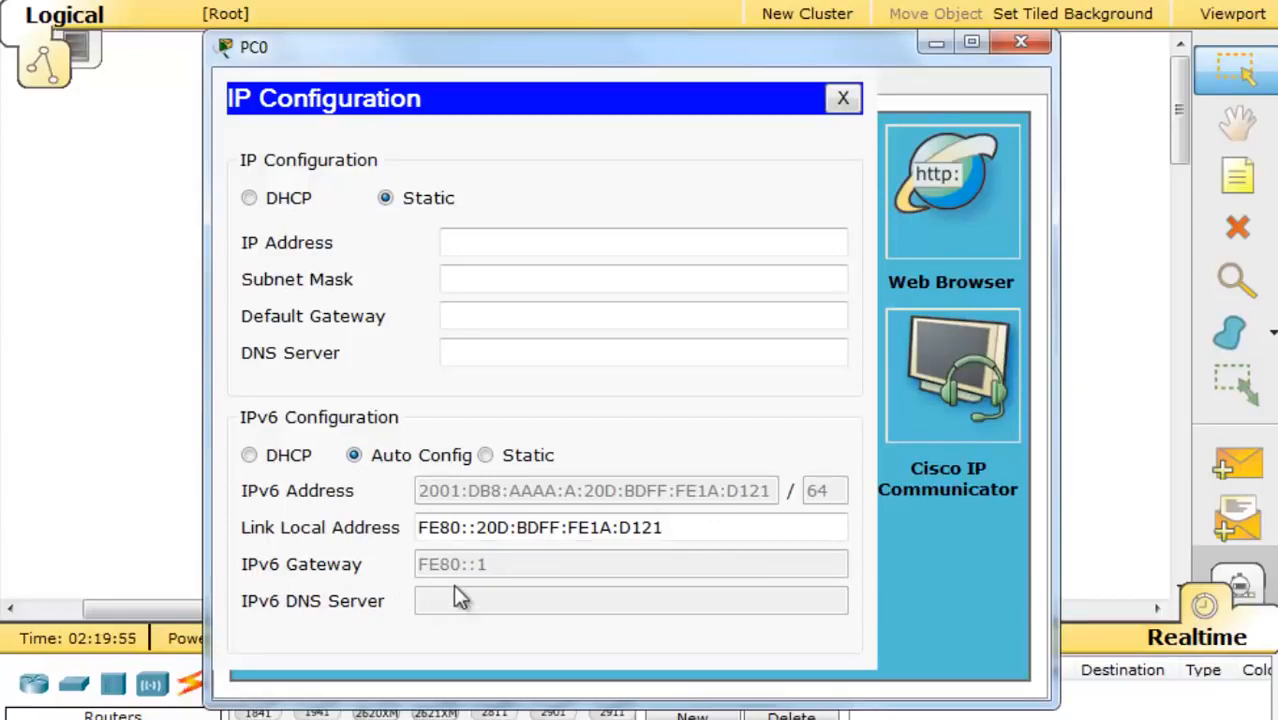
pyautogui.click(485, 454)
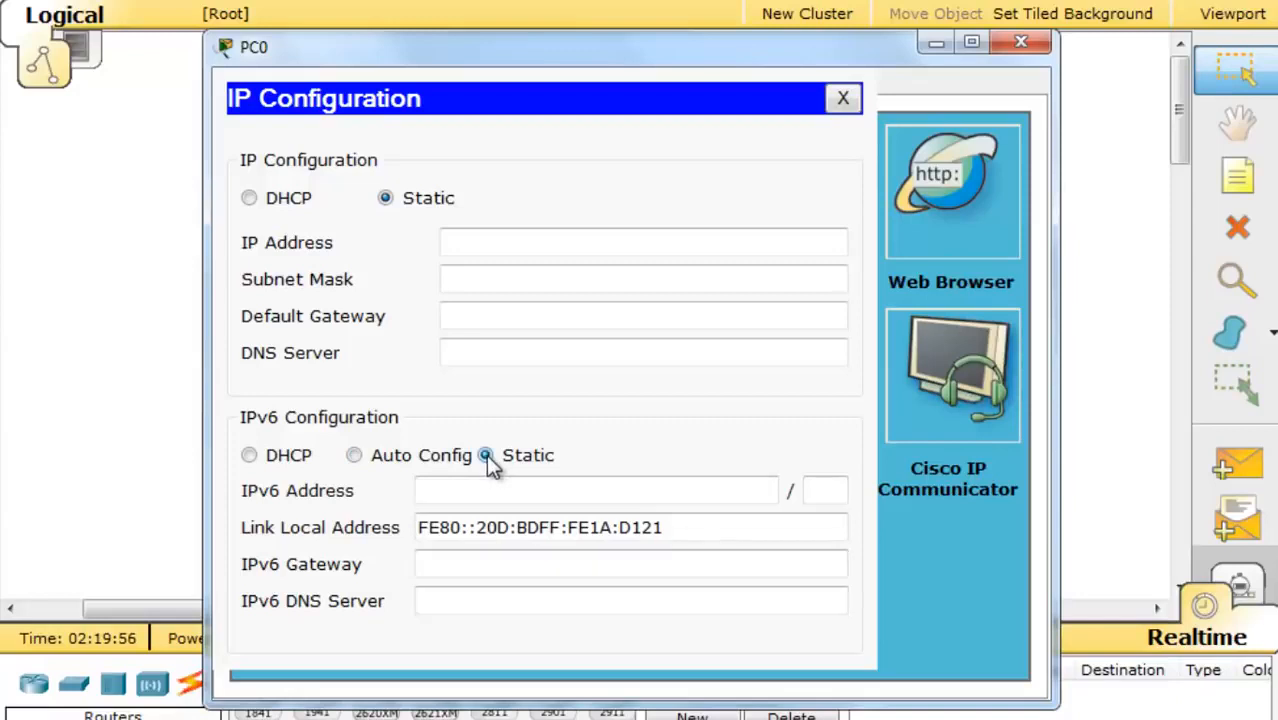
pyautogui.click(355, 455)
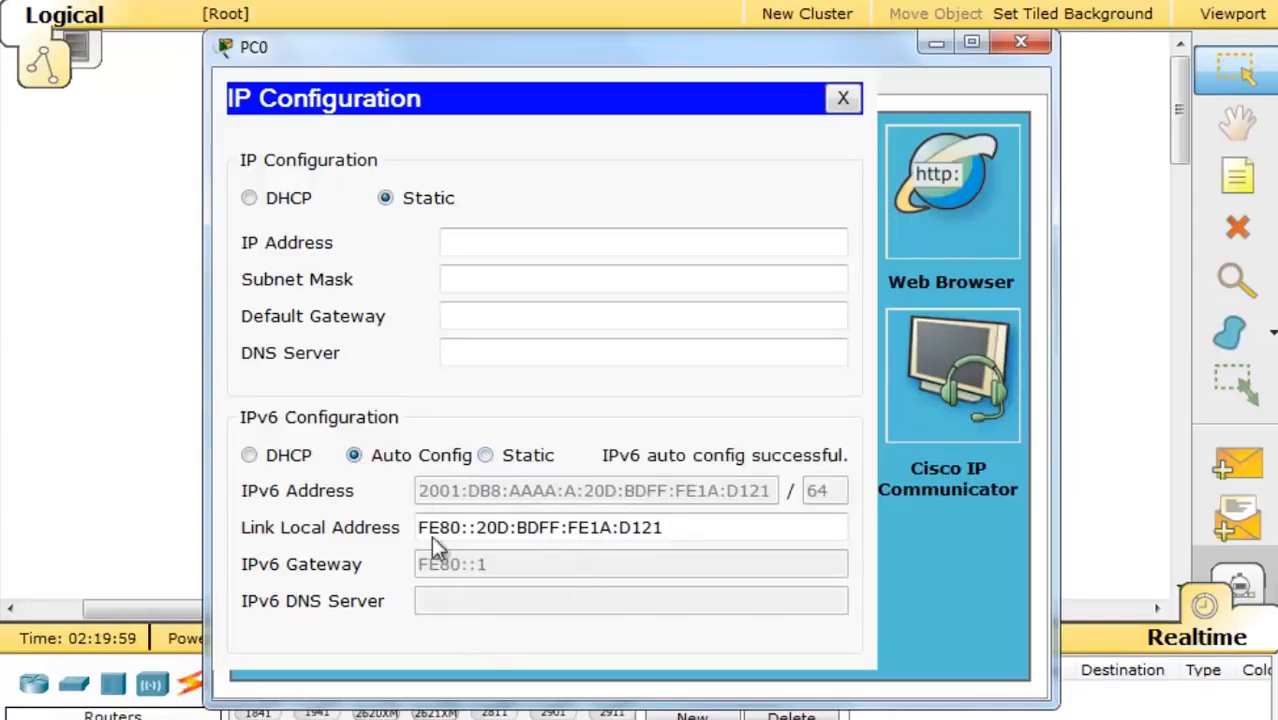
pyautogui.click(843, 98)
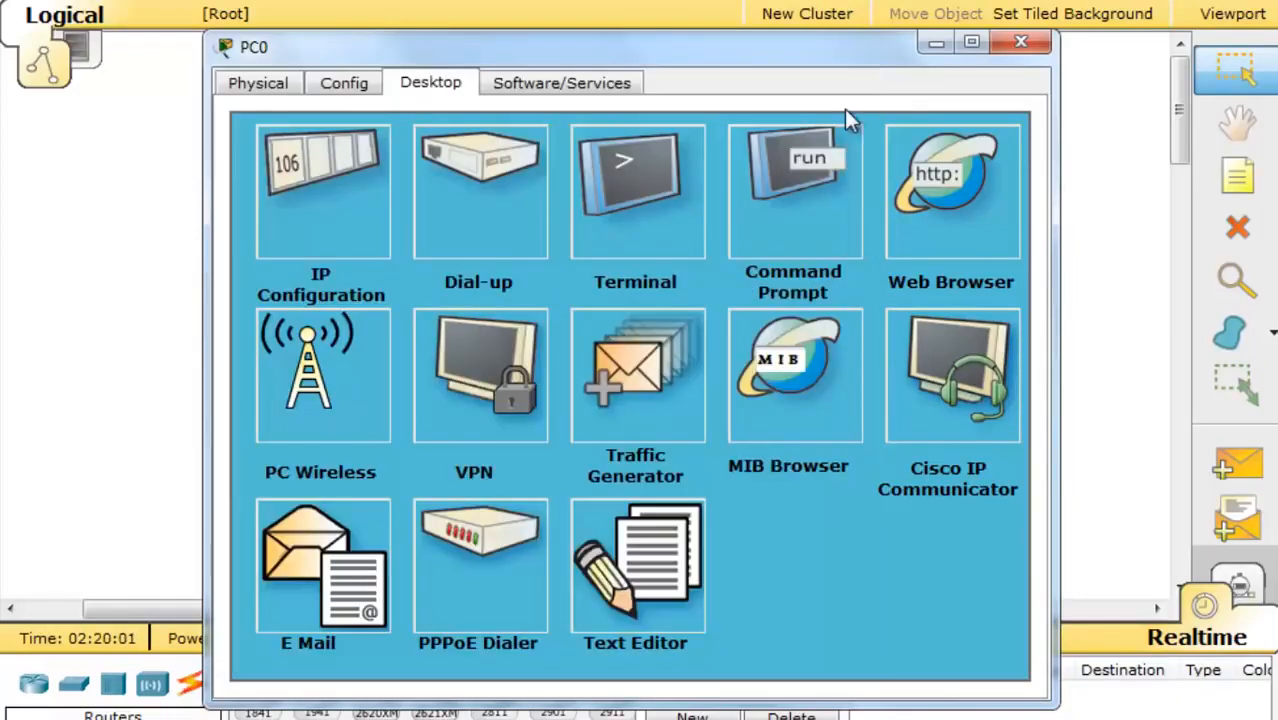
pyautogui.click(1022, 46)
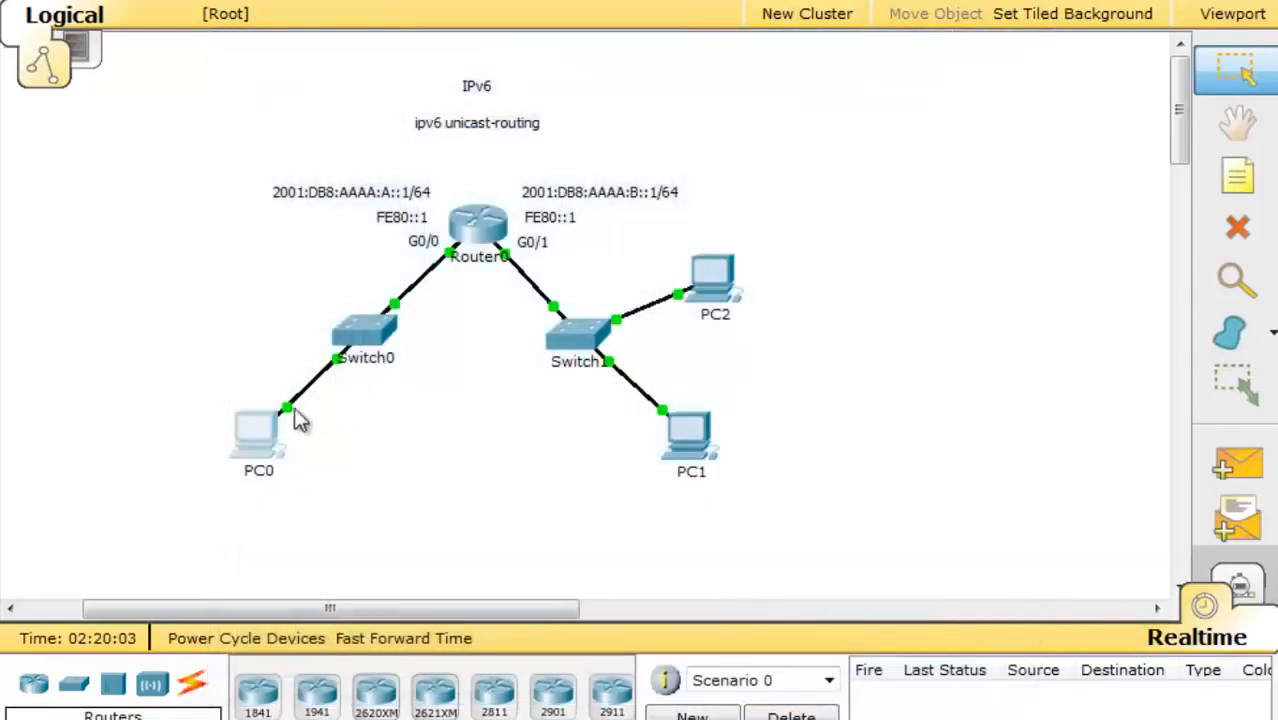
# - Reopen PC0's IP Configuration, dismiss the wireless error, and redo IPv6 Auto Config
pyautogui.doubleClick(257, 439)
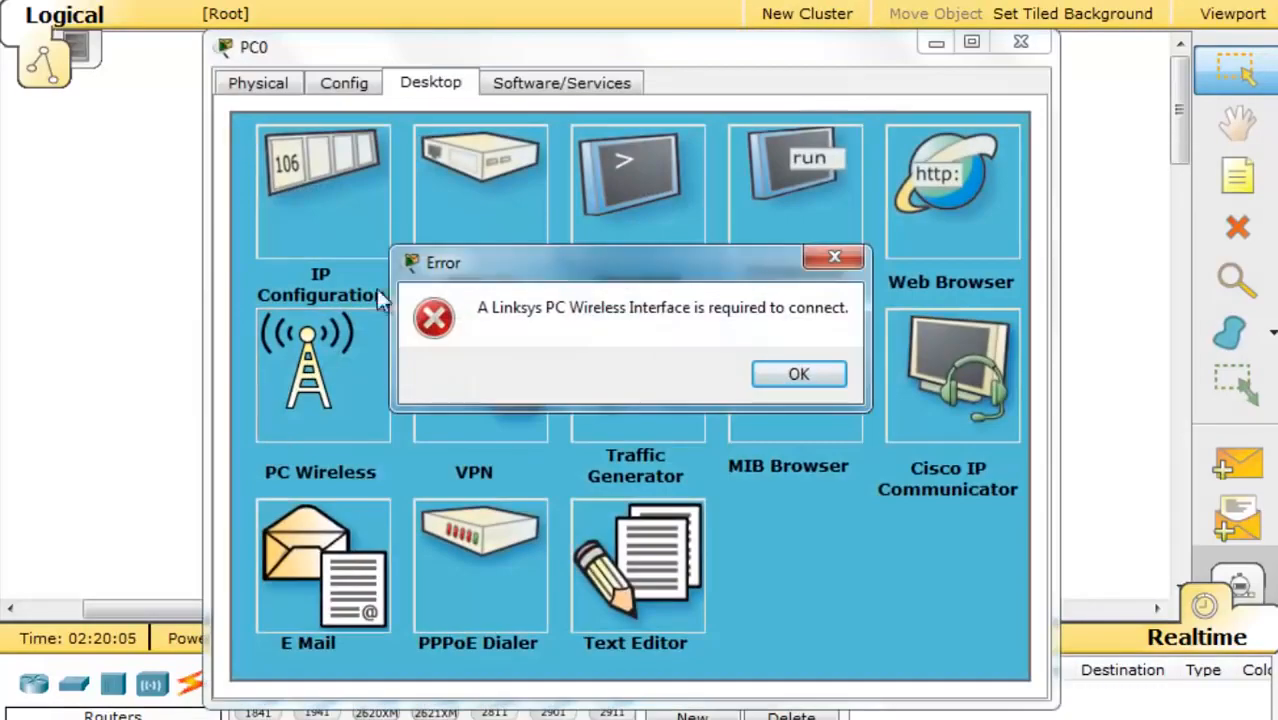
pyautogui.click(796, 375)
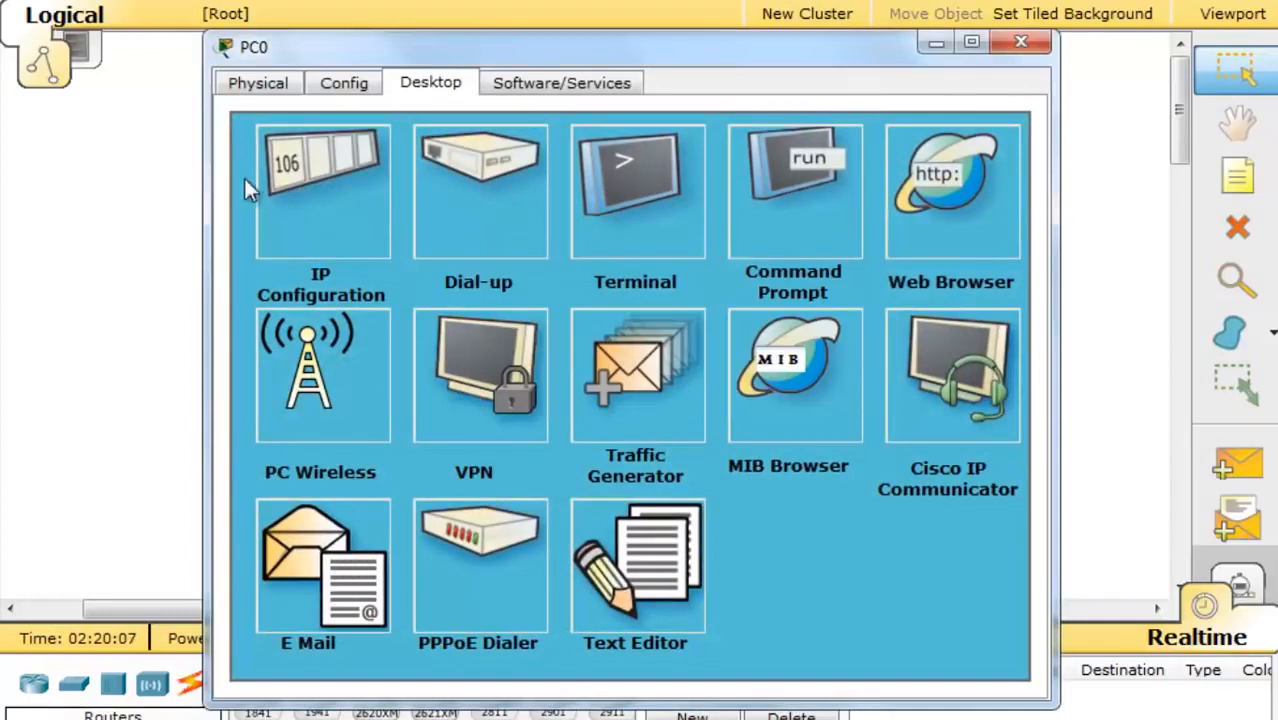
pyautogui.click(307, 165)
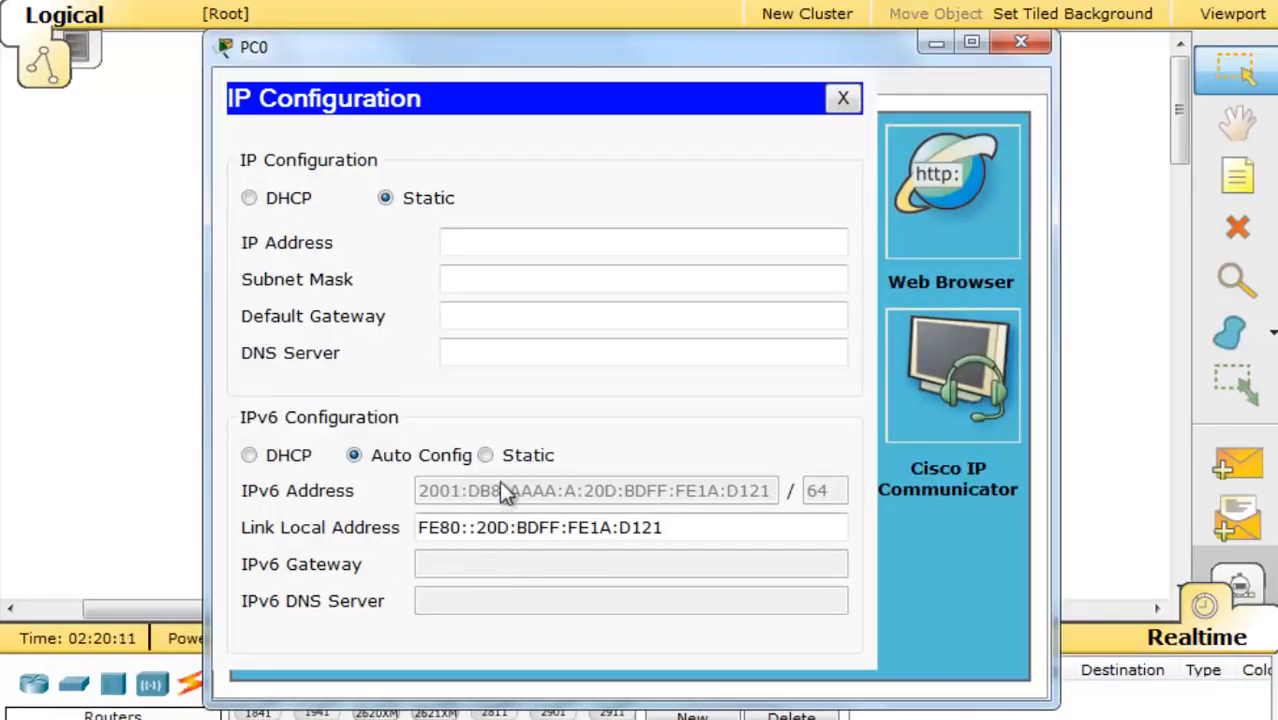
pyautogui.click(484, 456)
pyautogui.click(353, 456)
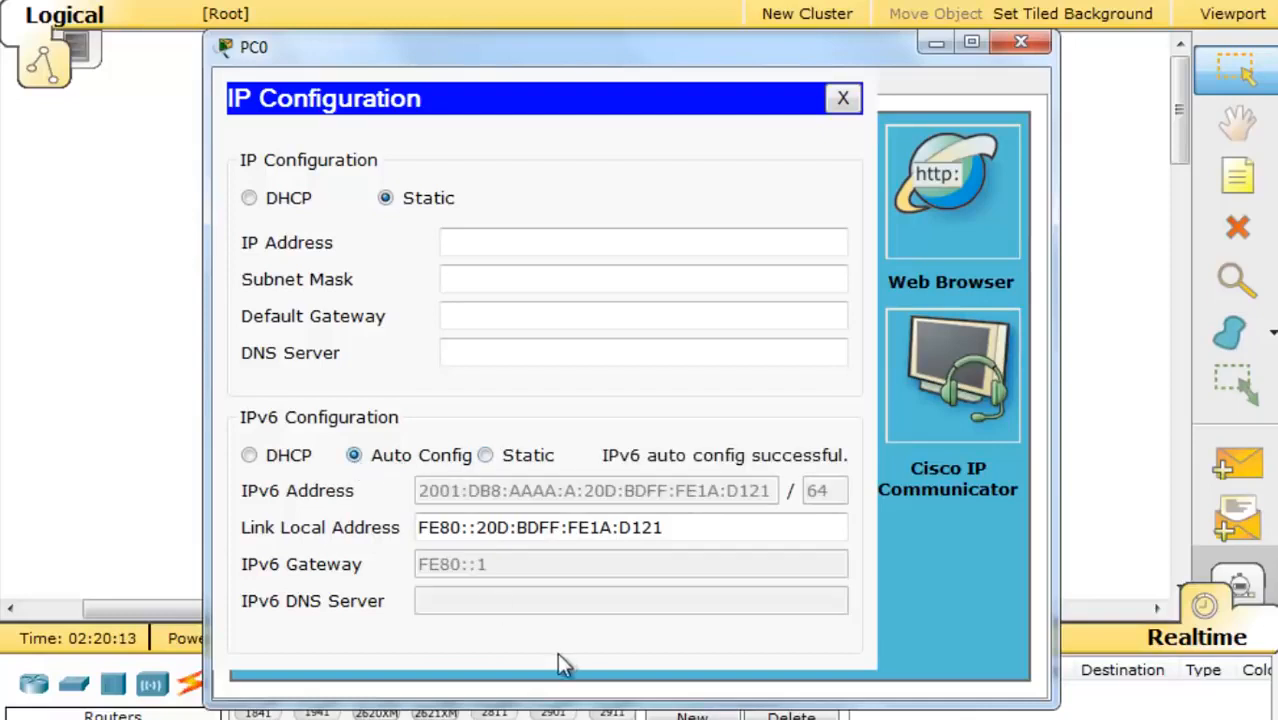
pyautogui.moveTo(784, 52); pyautogui.dragTo(259, 219)
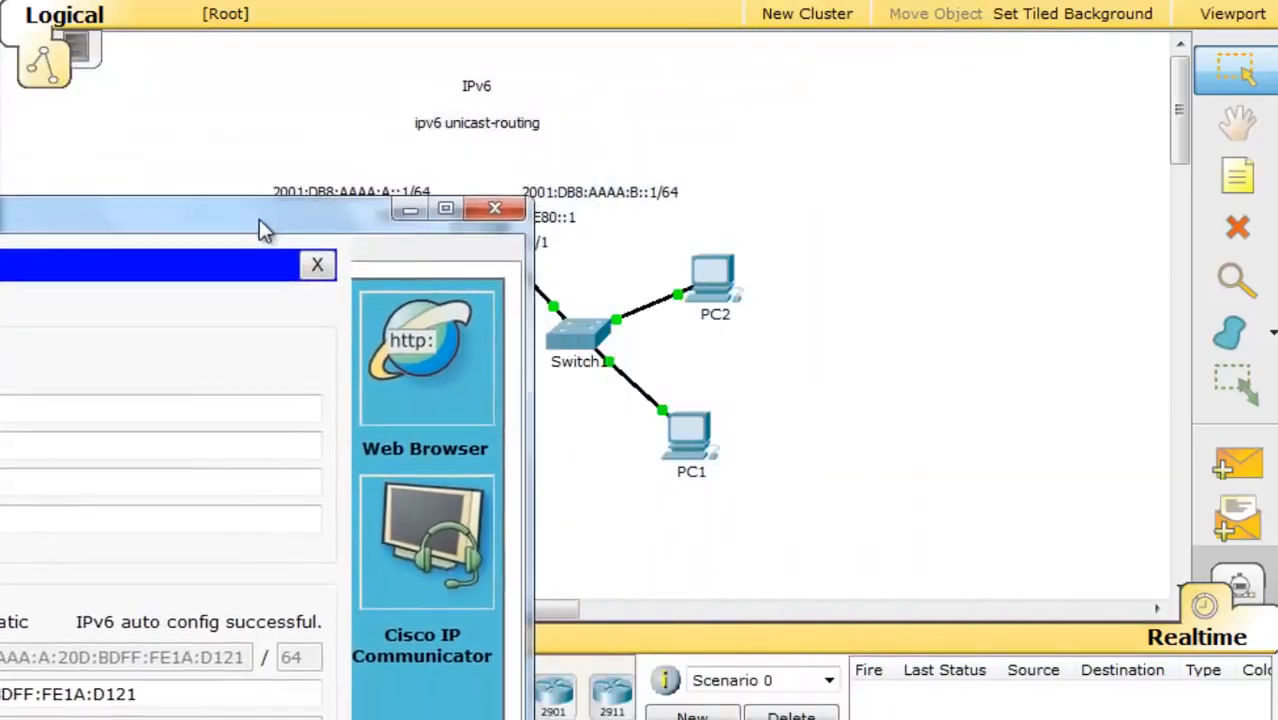
# - Ping PC0 at 2001:DB8:AAAA:A:20D:BDFF:FE1A:D121 from PC1's Command Prompt, then close it
pyautogui.click(408, 212)
pyautogui.click(697, 444)
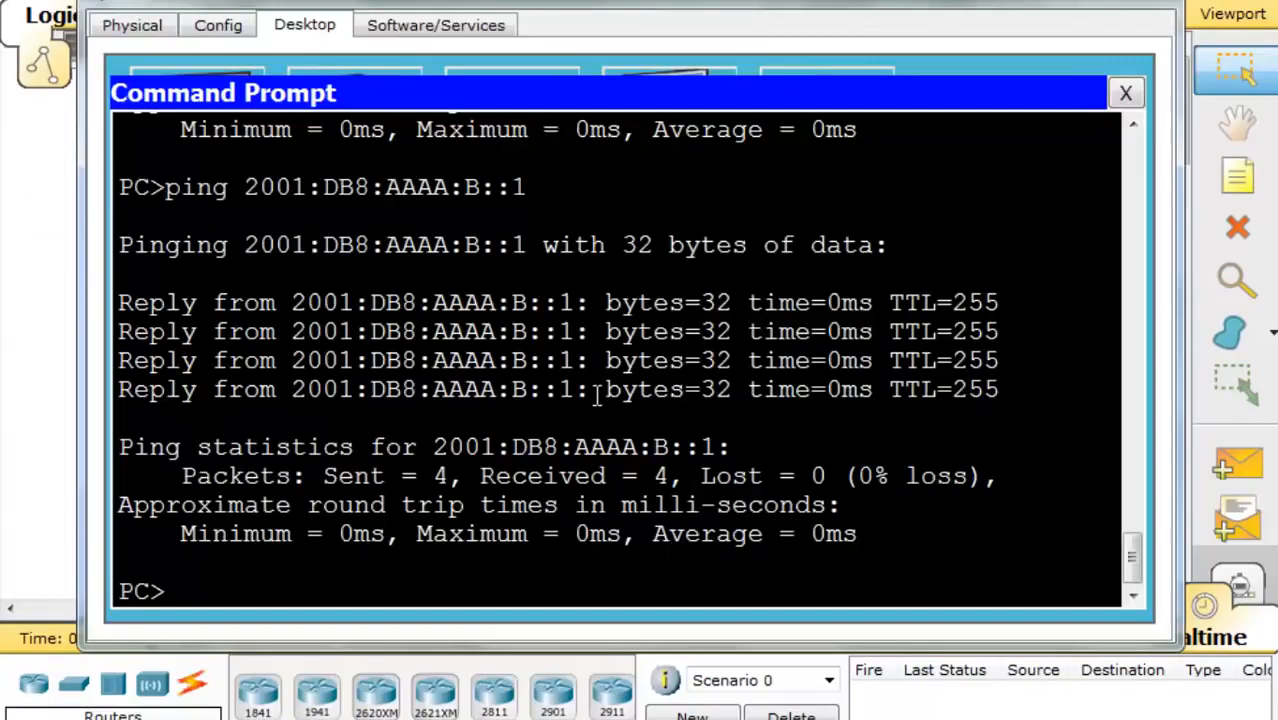
pyautogui.click(407, 595)
pyautogui.write('ping 2001:DB8:AAAA:A:20D:BDFF:FE1A:D121')
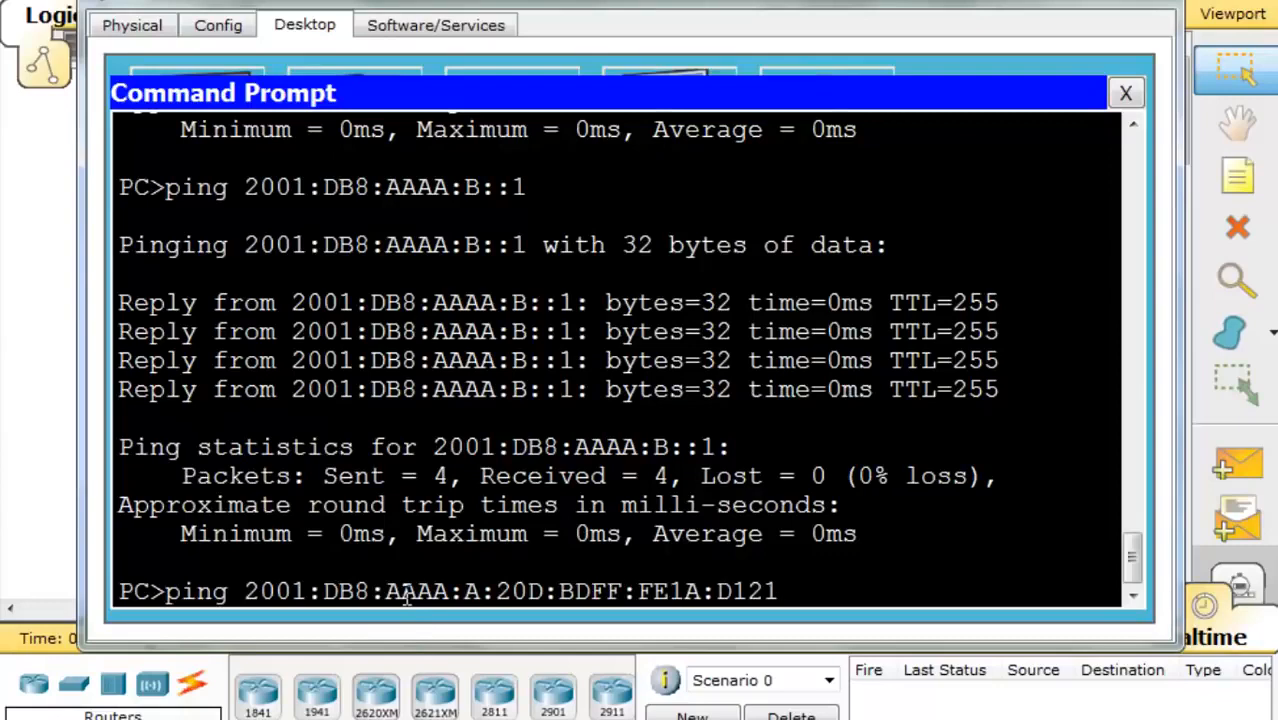
pyautogui.press('Return')
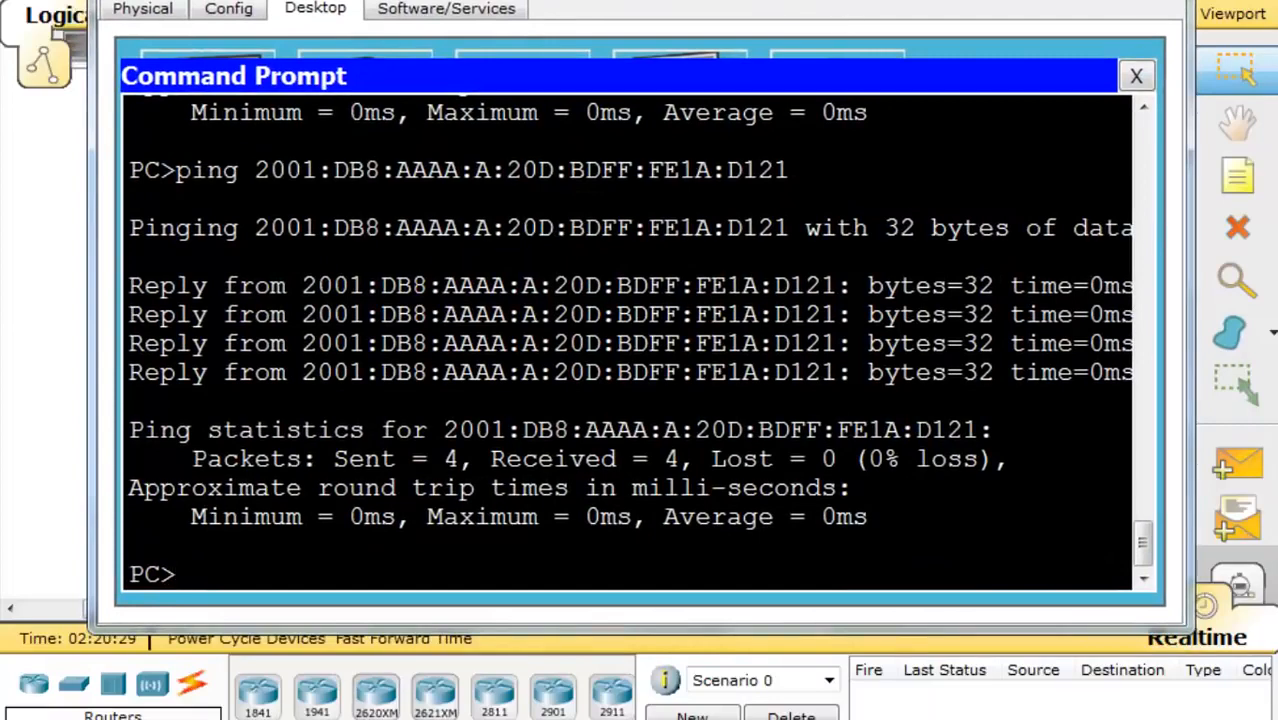
pyautogui.click(1136, 77)
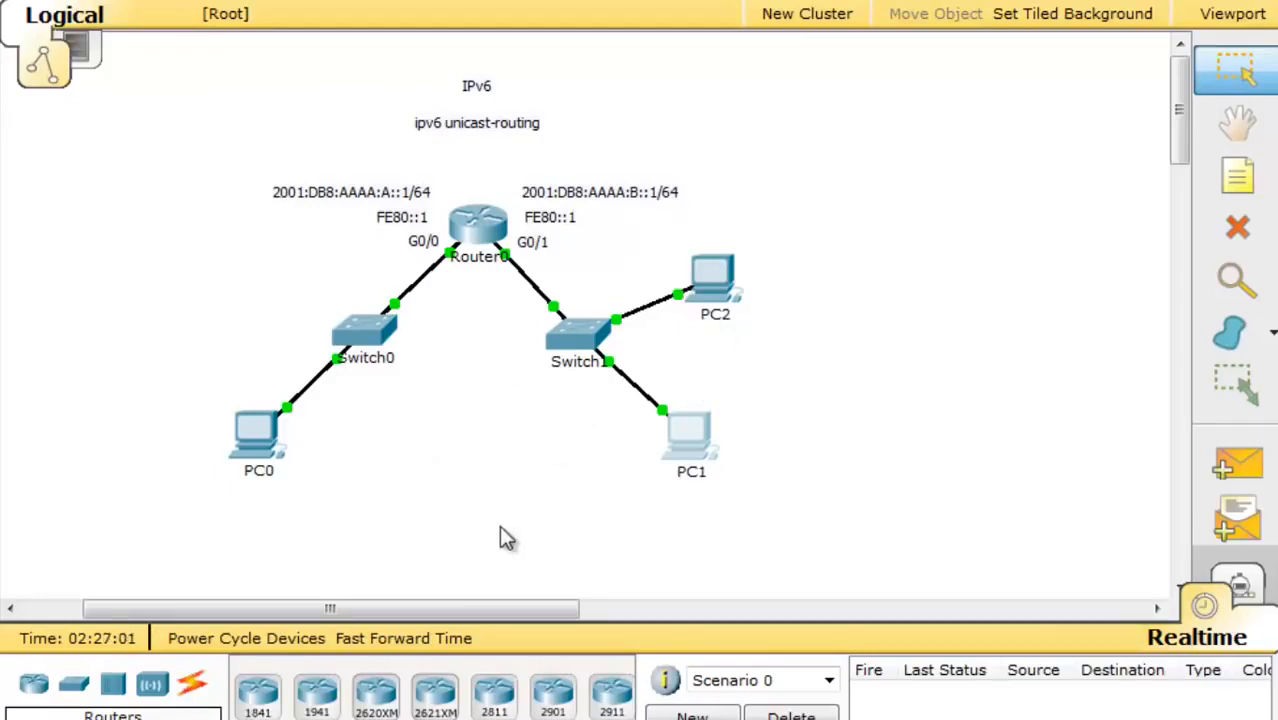
# - Display Router0's running configuration in its CLI with en and show run
pyautogui.click(478, 222)
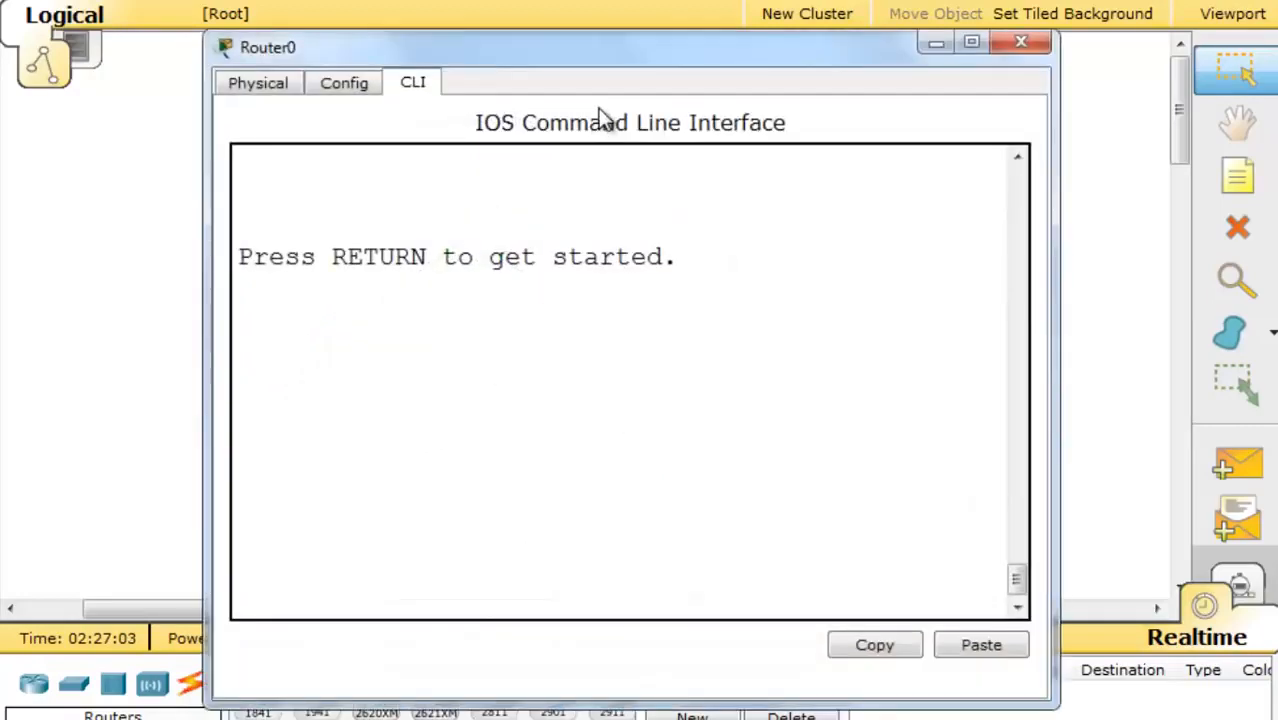
pyautogui.moveTo(605, 57); pyautogui.dragTo(425, 0)
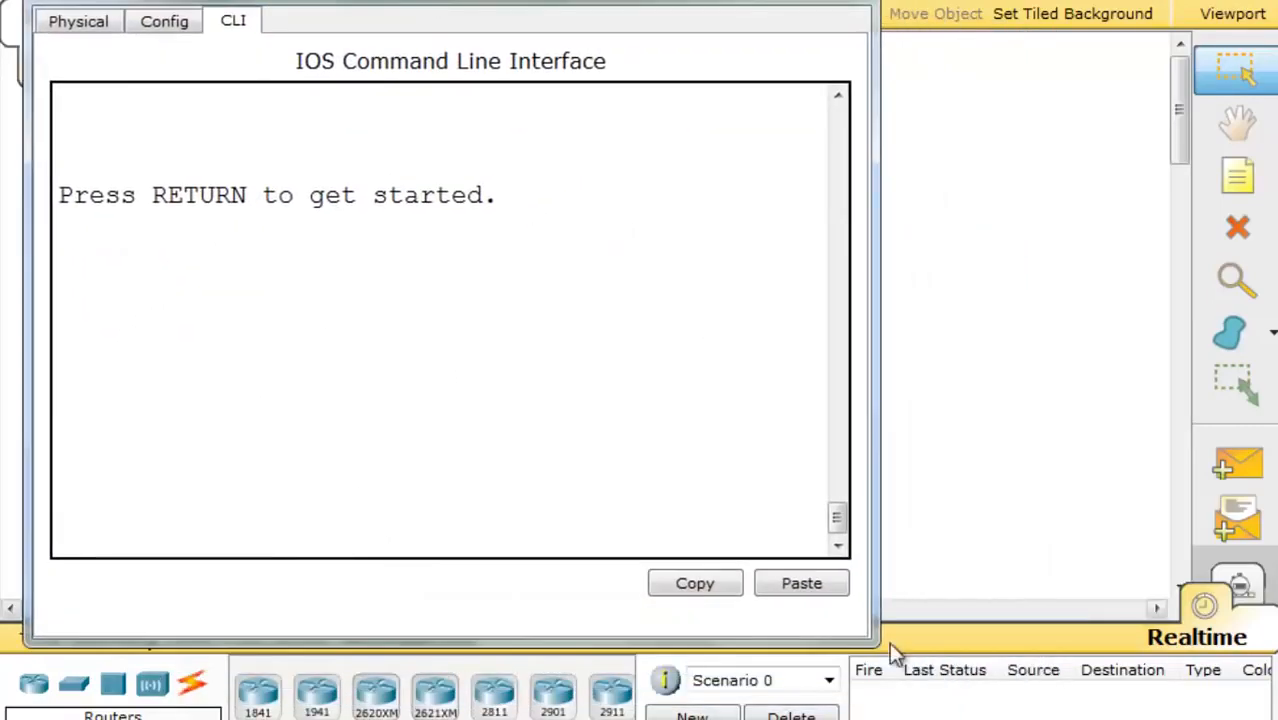
pyautogui.moveTo(873, 636); pyautogui.dragTo(1210, 634)
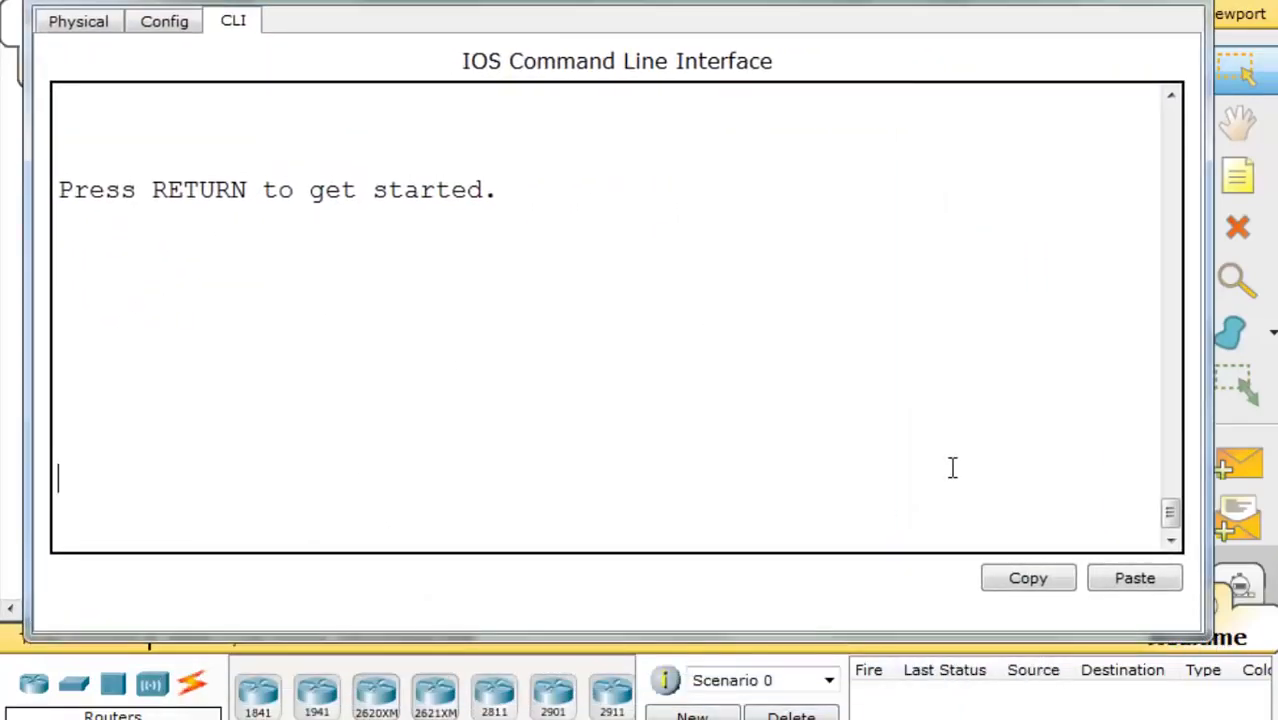
pyautogui.press('Return')
pyautogui.write('en')
pyautogui.press('Return')
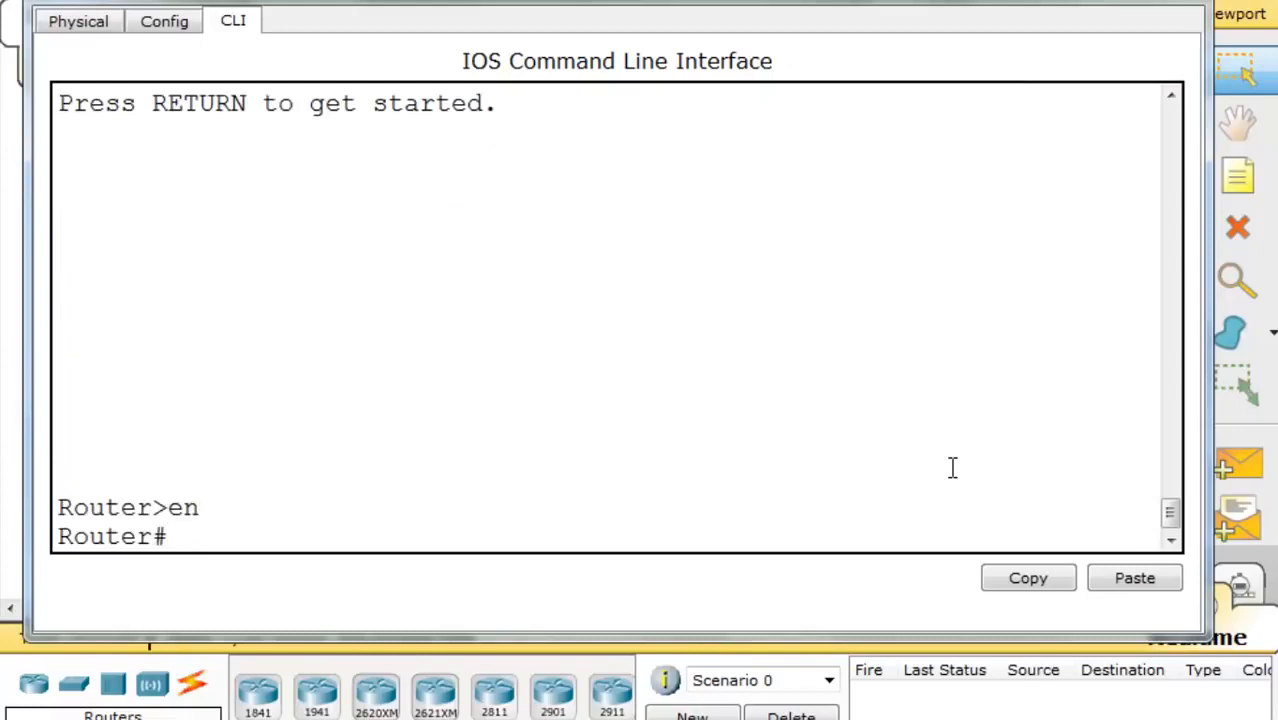
pyautogui.write('show run')
pyautogui.press('Return')
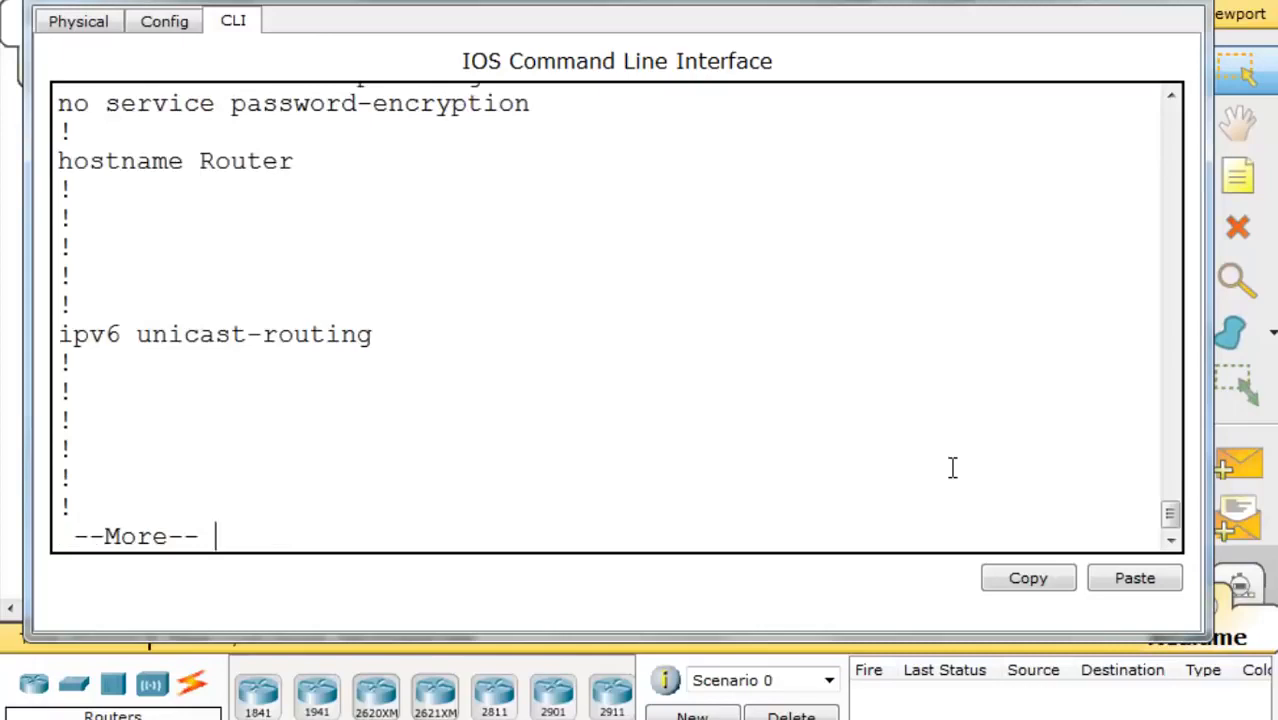
pyautogui.press('space')
pyautogui.press('space')
pyautogui.press('space')
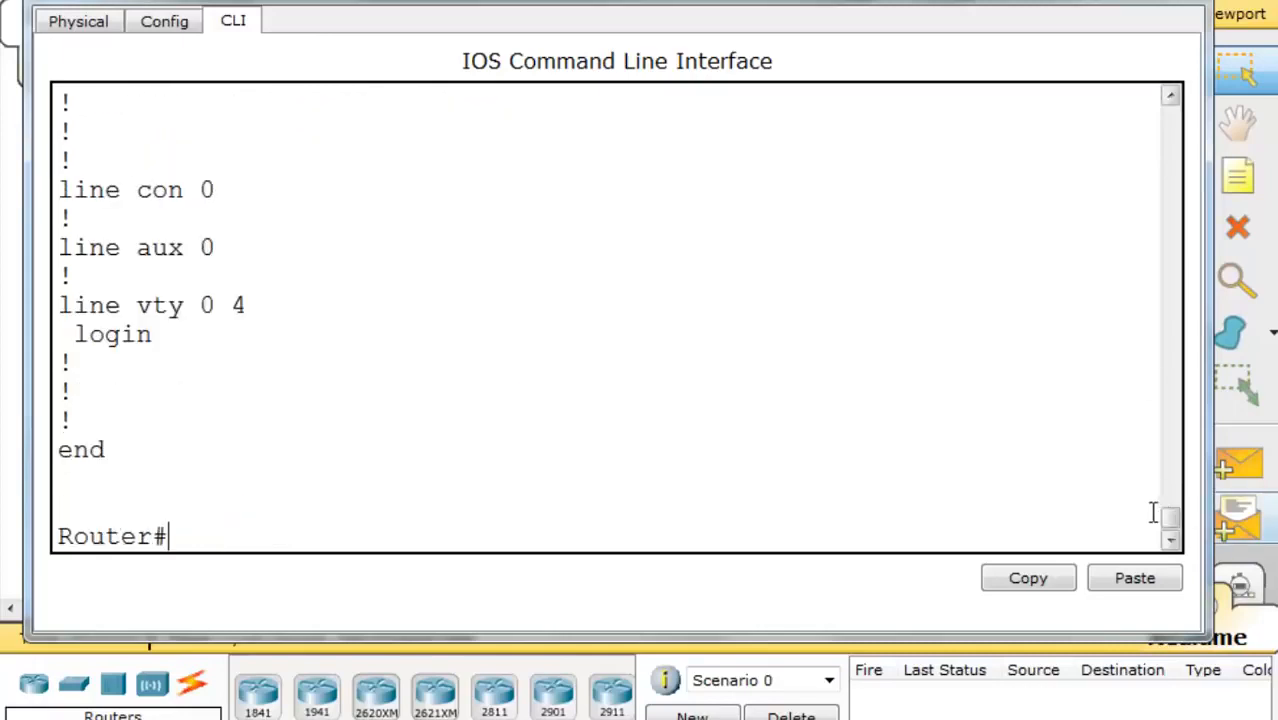
pyautogui.moveTo(1170, 522); pyautogui.dragTo(1137, 451)
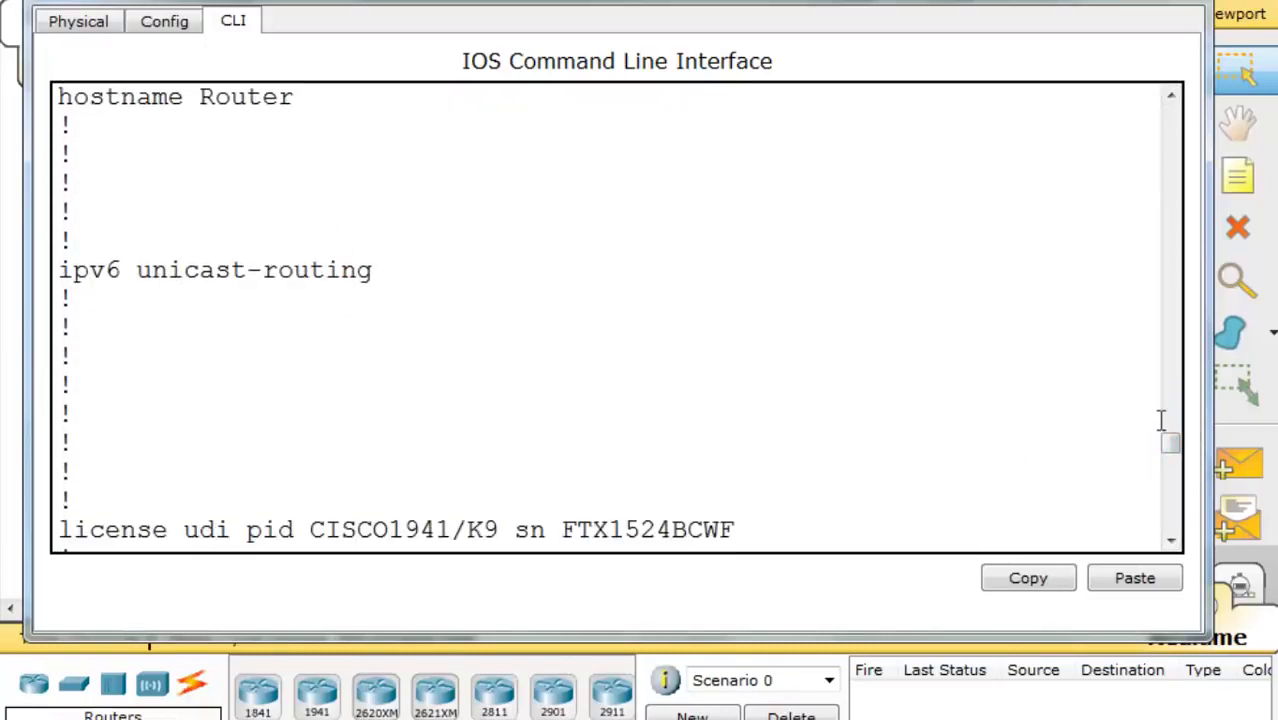
pyautogui.moveTo(1175, 452); pyautogui.dragTo(1181, 494)
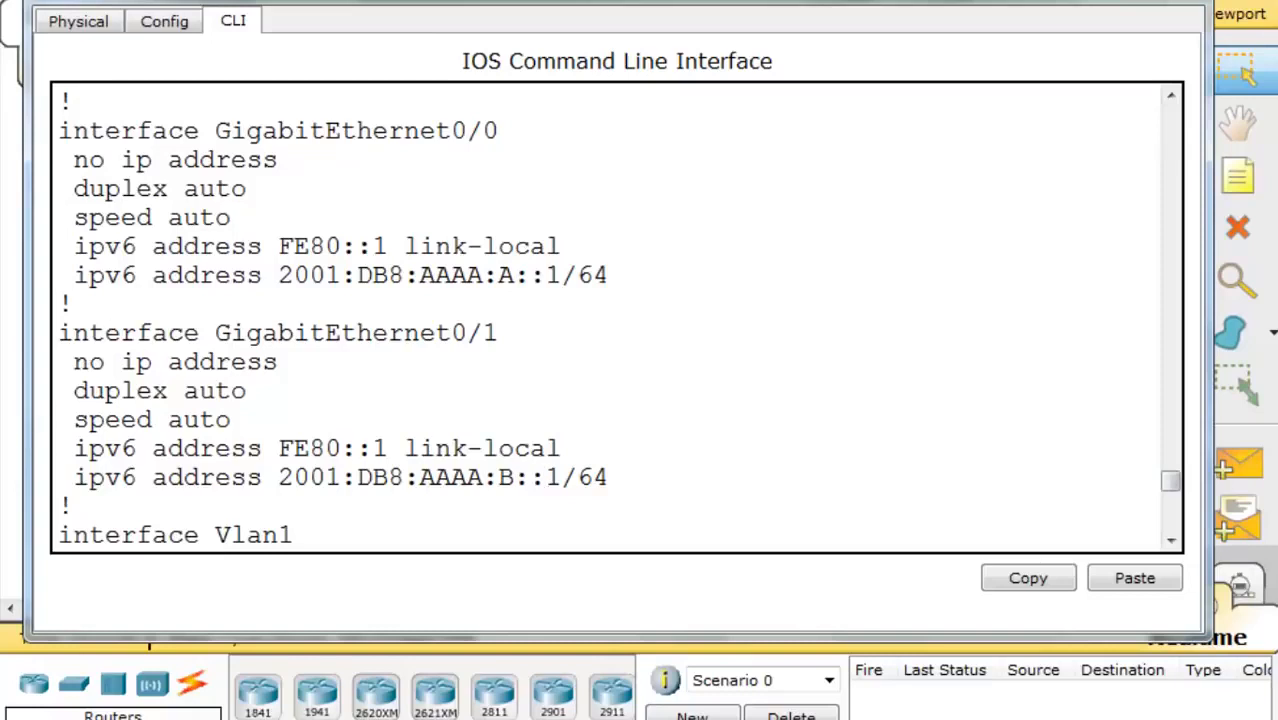
# - Highlight G0/0 and G0/1's no ip address, FE80::1 link-local, and global IPv6 address lines
pyautogui.moveTo(72, 160); pyautogui.dragTo(280, 160)
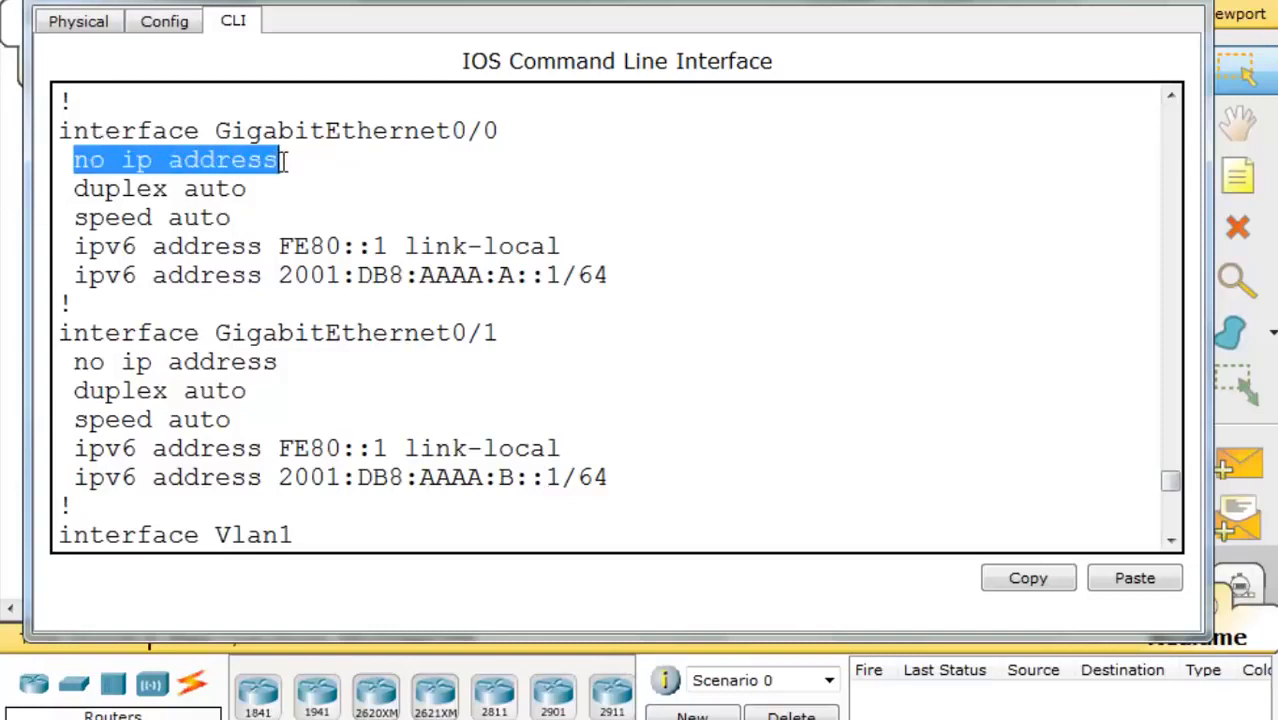
pyautogui.moveTo(74, 362); pyautogui.dragTo(313, 368)
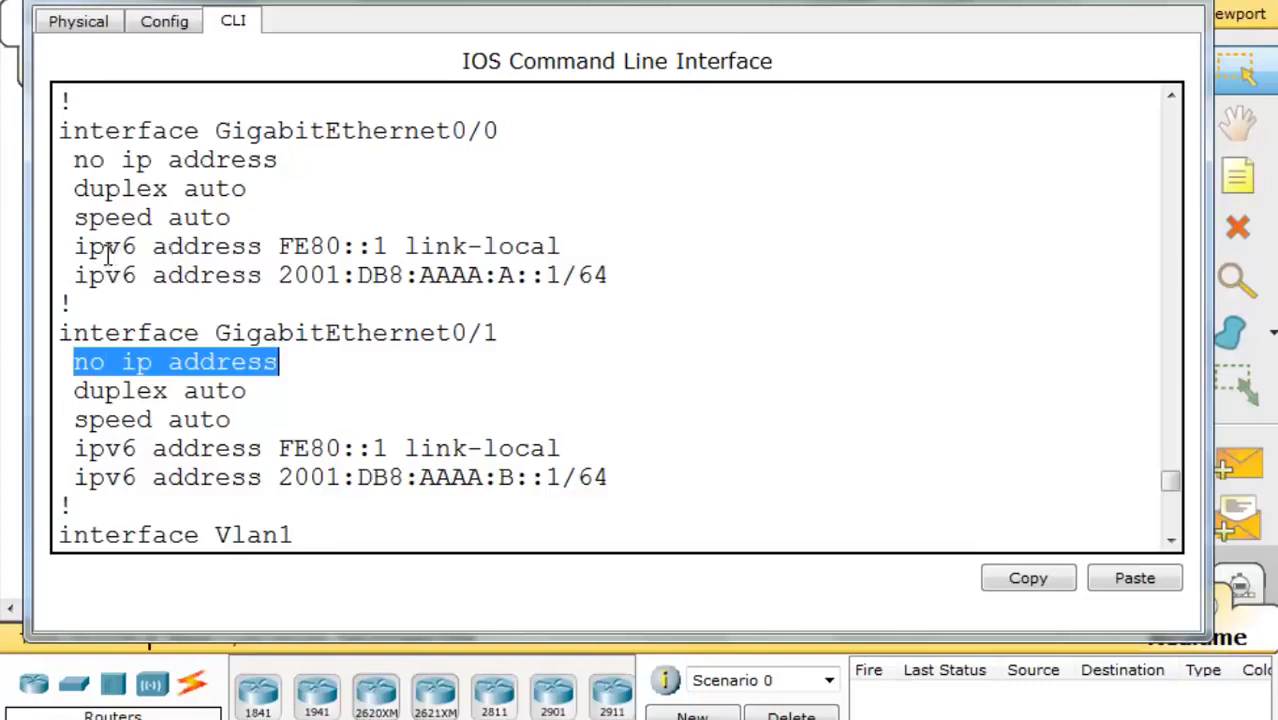
pyautogui.moveTo(76, 247); pyautogui.dragTo(563, 252)
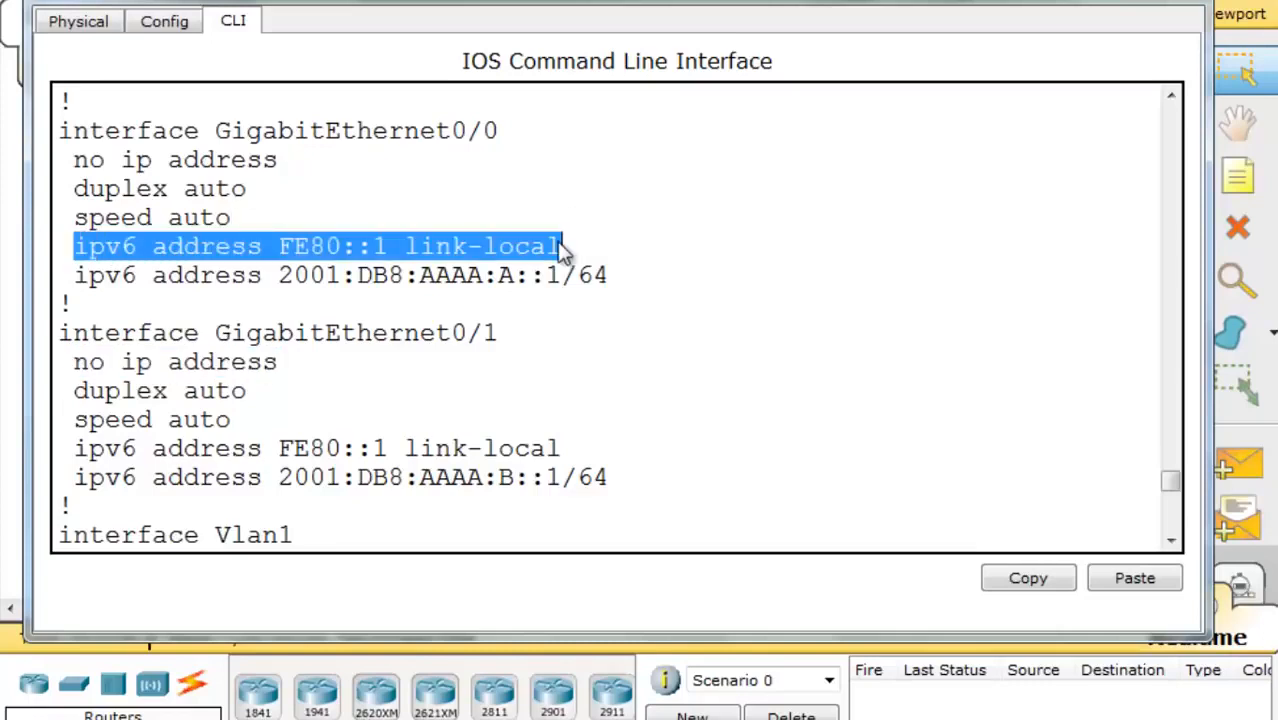
pyautogui.moveTo(76, 277); pyautogui.dragTo(626, 291)
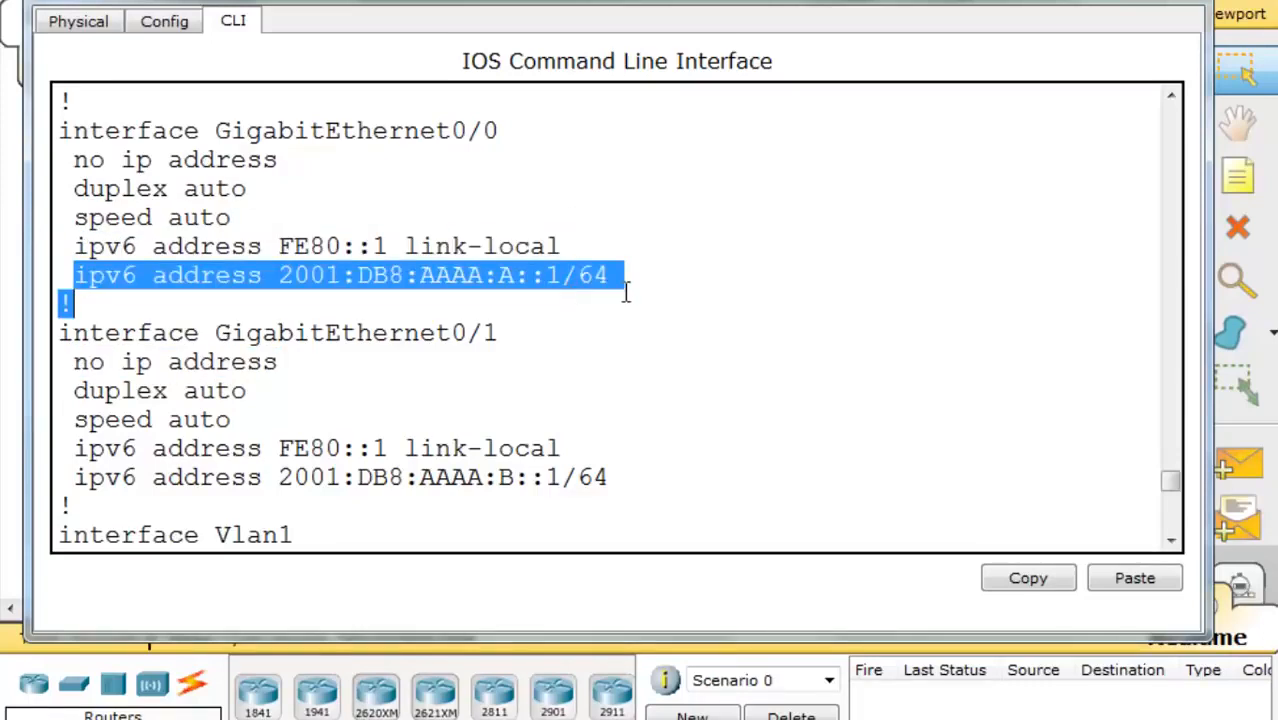
pyautogui.moveTo(76, 448); pyautogui.dragTo(626, 474)
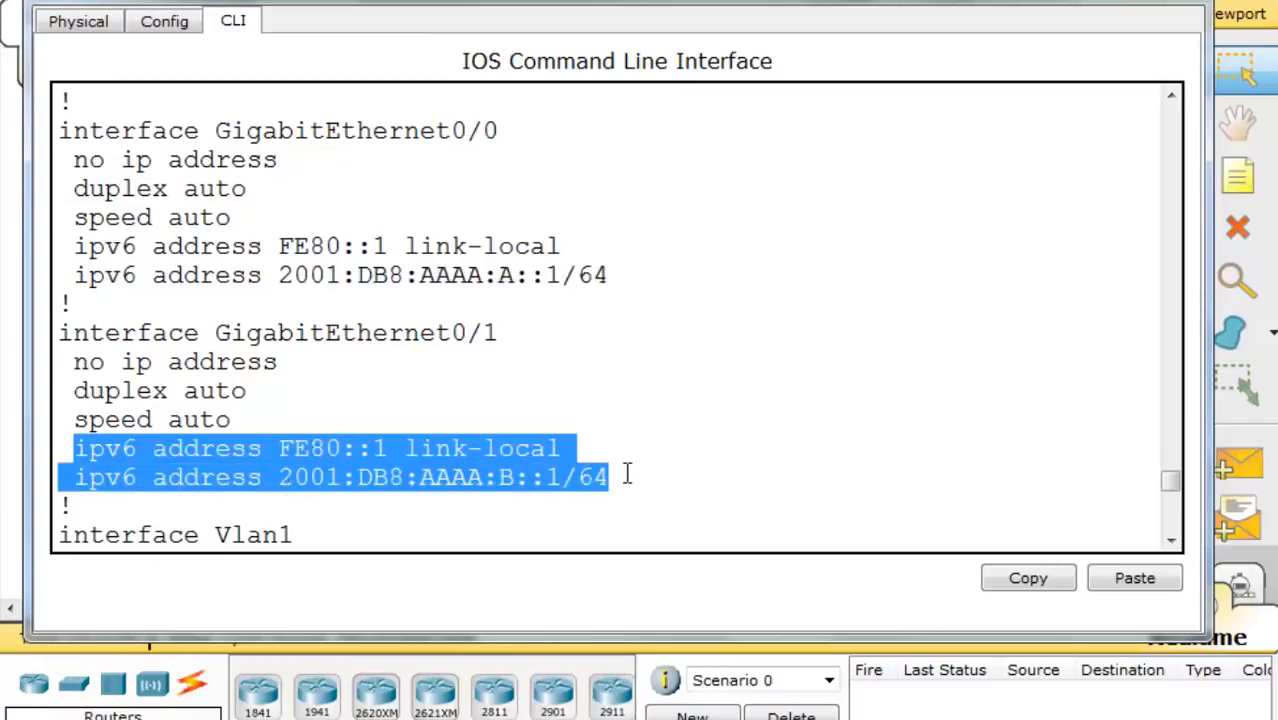